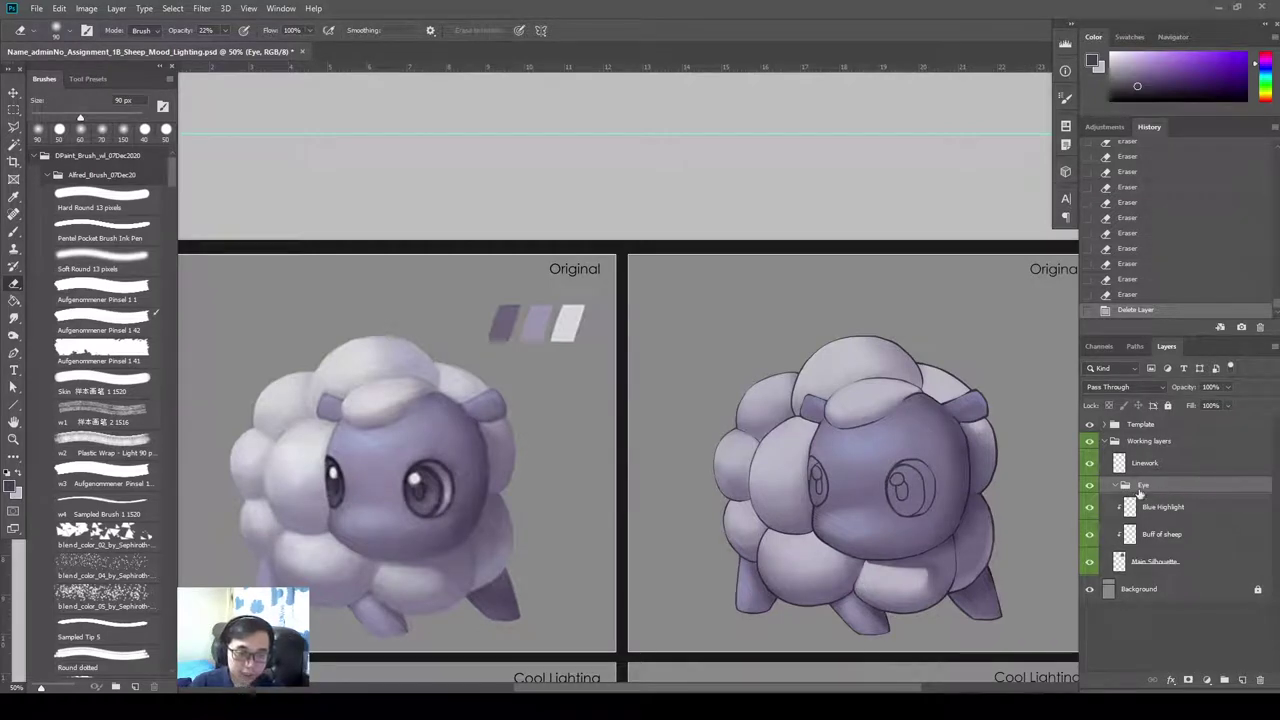
Add a new layer in the Eye group and name it "Eye Black".
click(1243, 680)
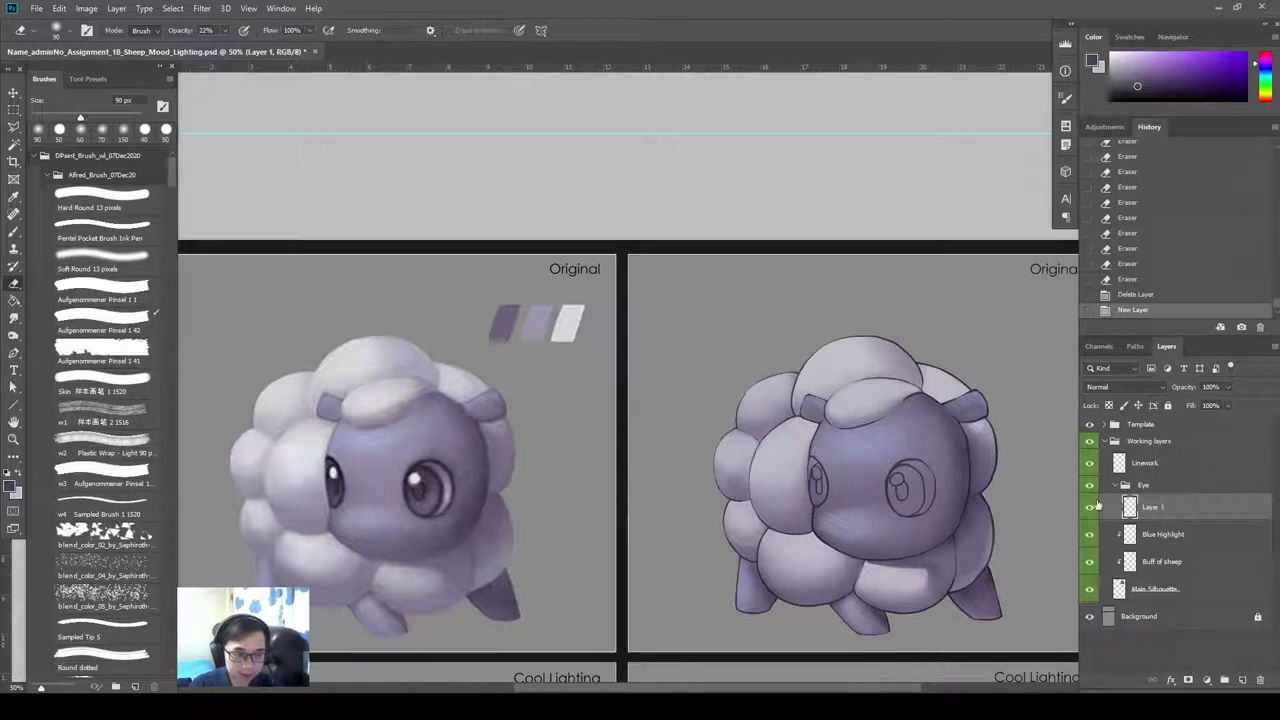
key(b)
double_click(1155, 508)
text(Eye Black)
key(Return)
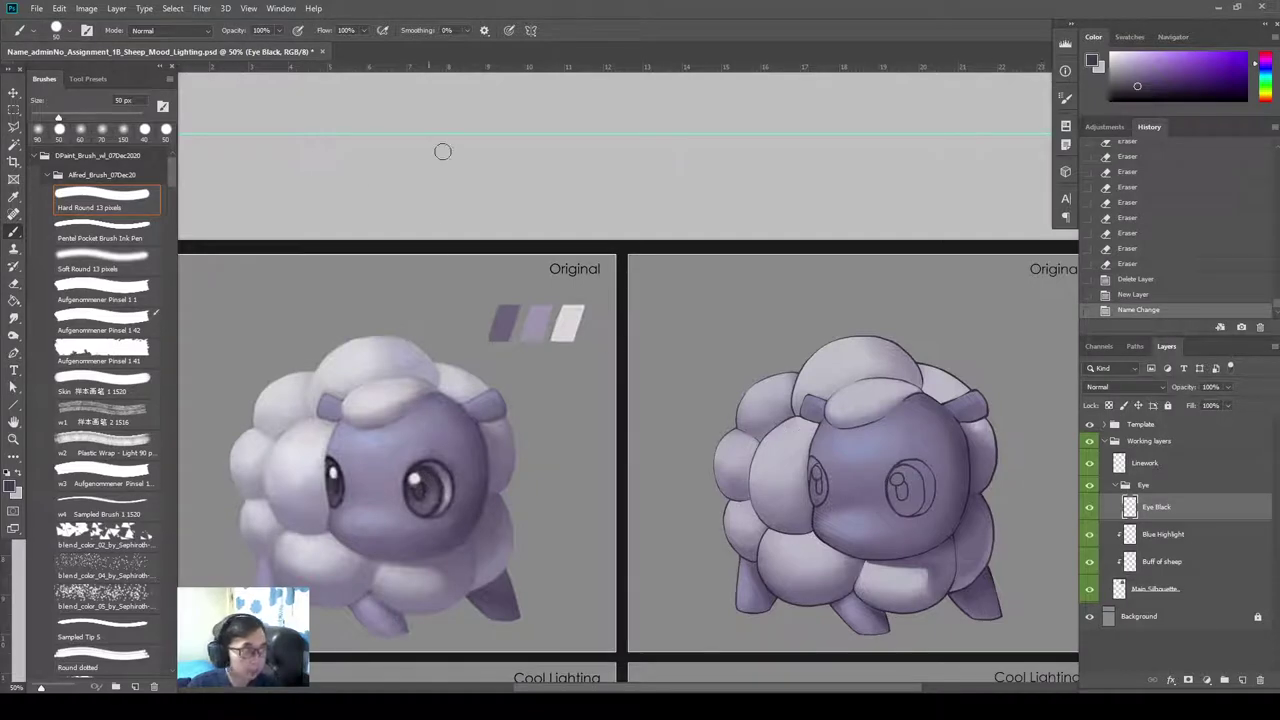
Fill the dark irises of both eyes on the Eye Black layer with the 50 px Hard Round brush.
drag(912, 482, 897, 502)
click(909, 469)
click(894, 469)
click(912, 476)
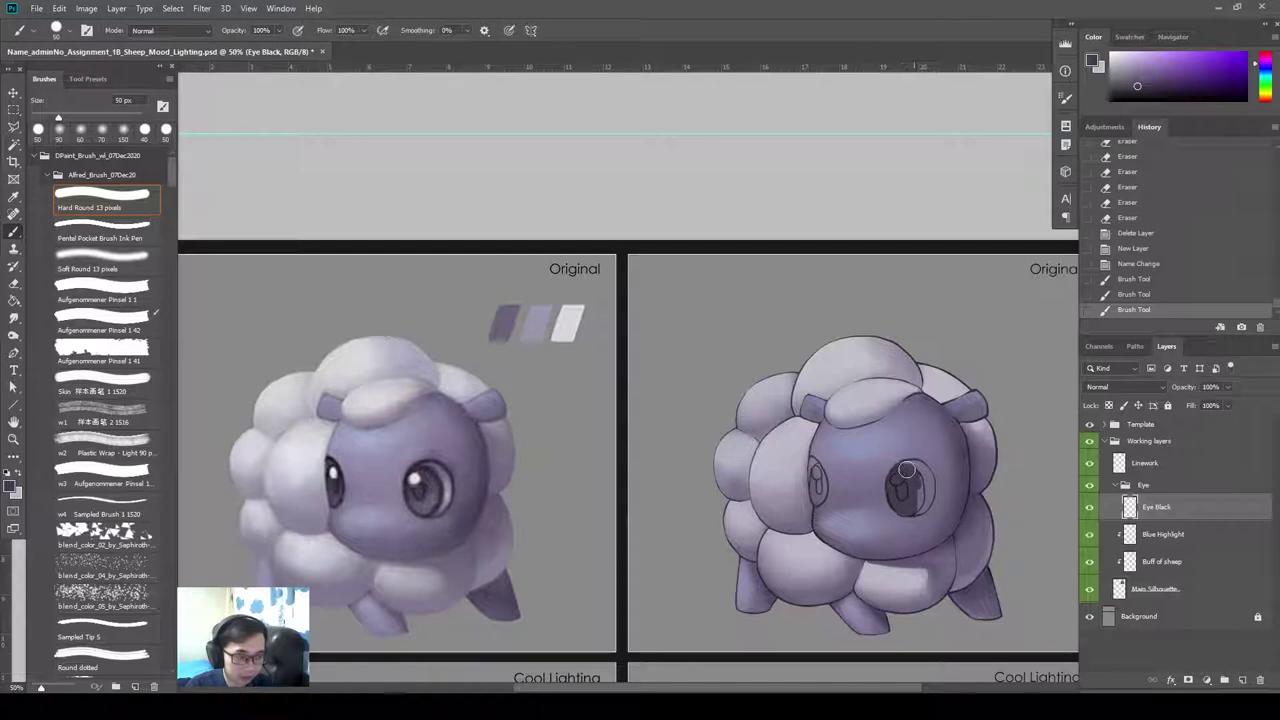
click(914, 486)
click(915, 485)
click(916, 484)
click(917, 483)
click(918, 481)
drag(918, 484, 917, 506)
mouse_move(921, 489)
mouse_down()
mouse_move(909, 511)
mouse_move(907, 488)
mouse_up()
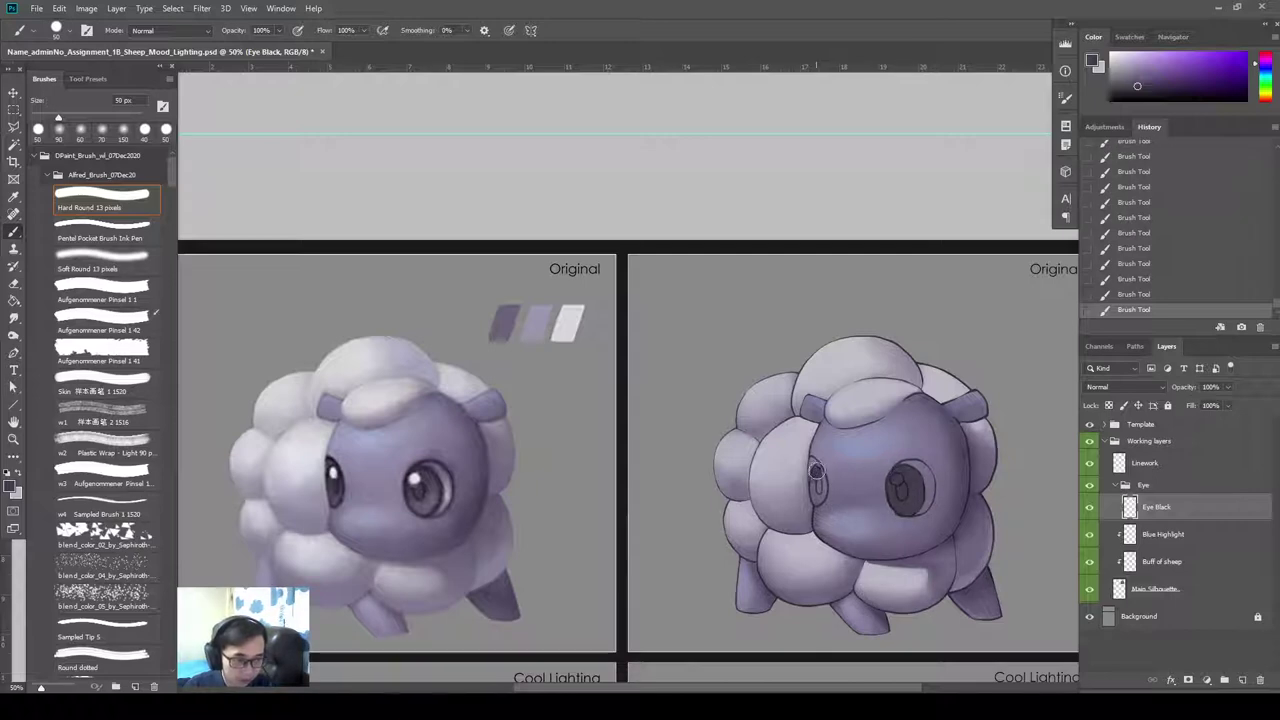
drag(818, 468, 817, 500)
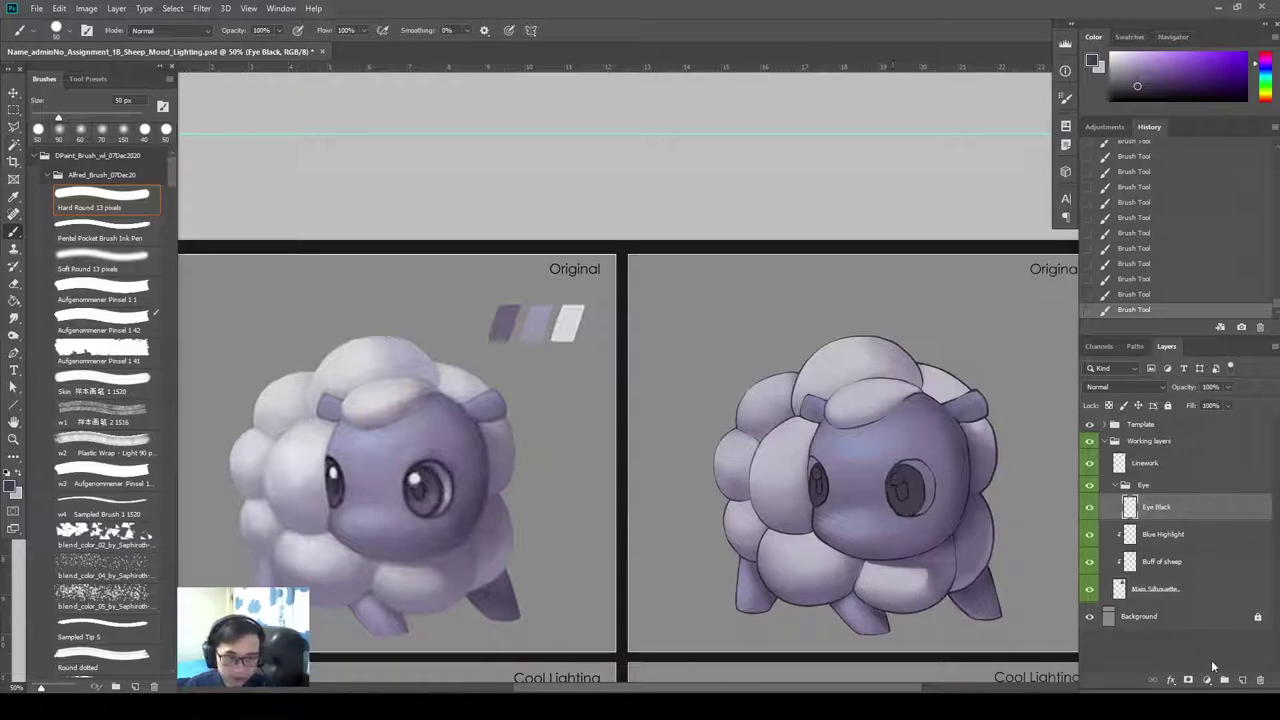
Add a new layer above Eye Black and name it "Eye Shadow".
click(1242, 681)
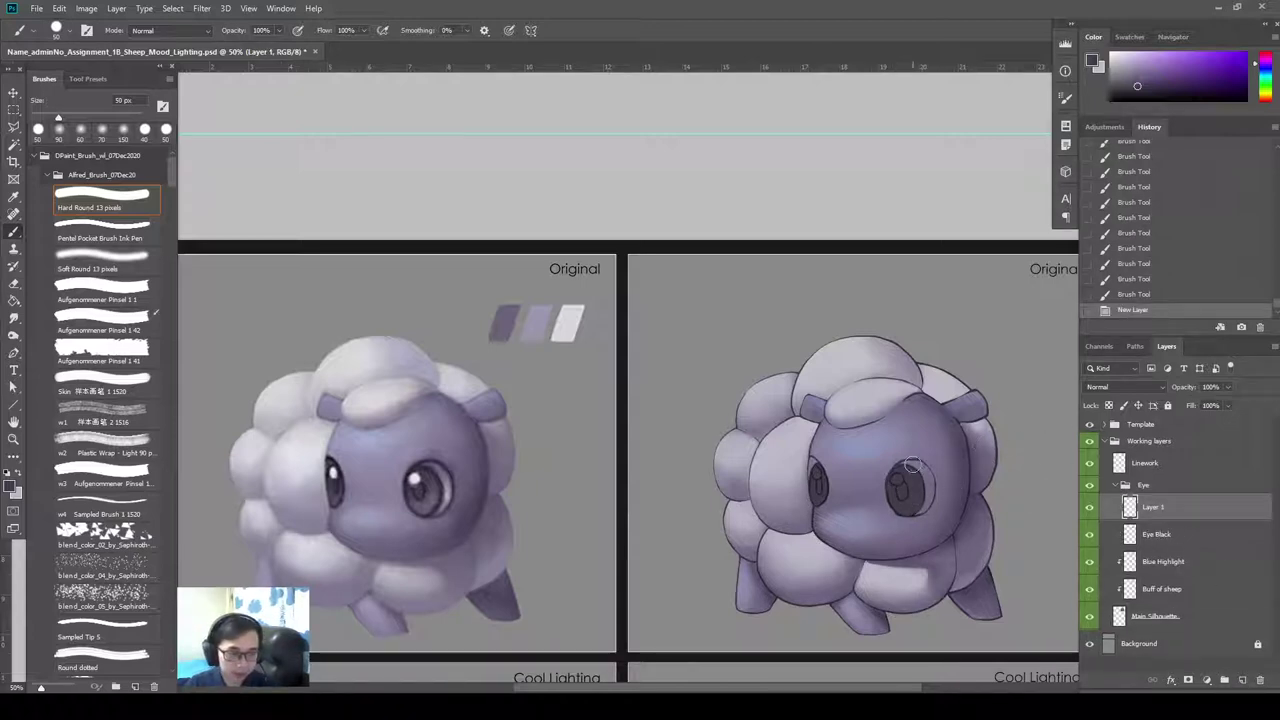
double_click(1155, 508)
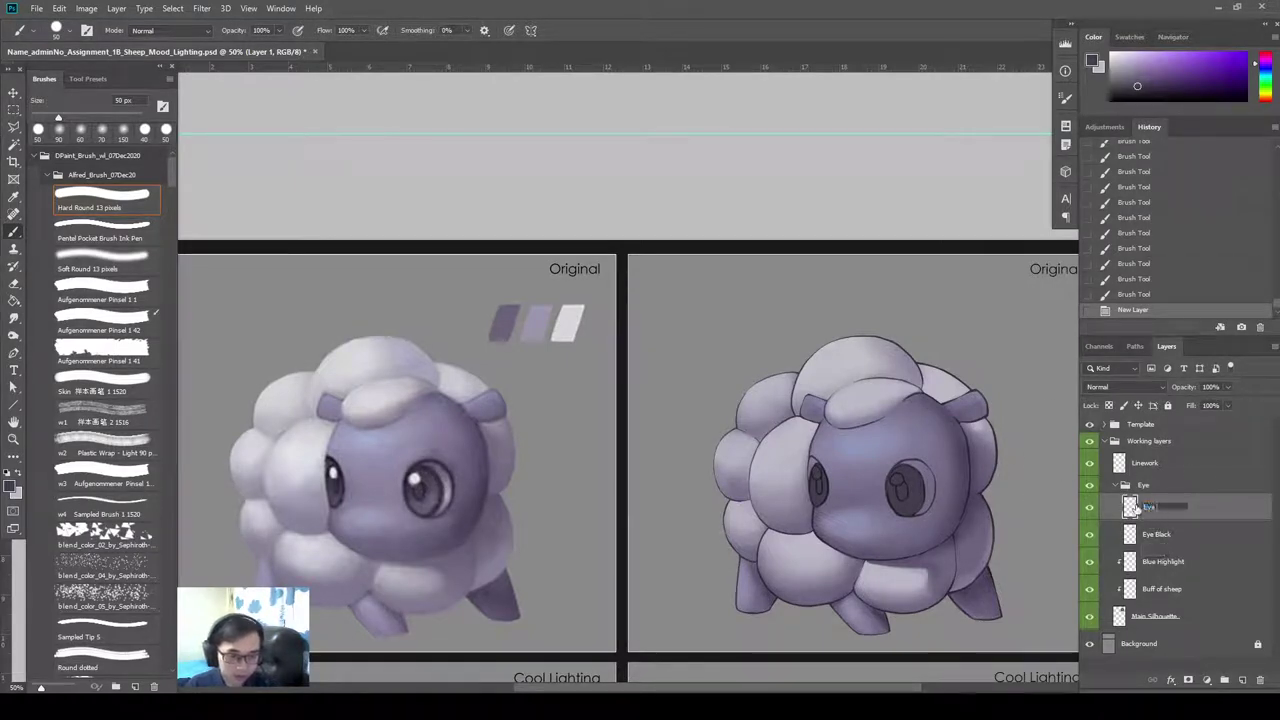
text(Eye Shadow)
key(Return)
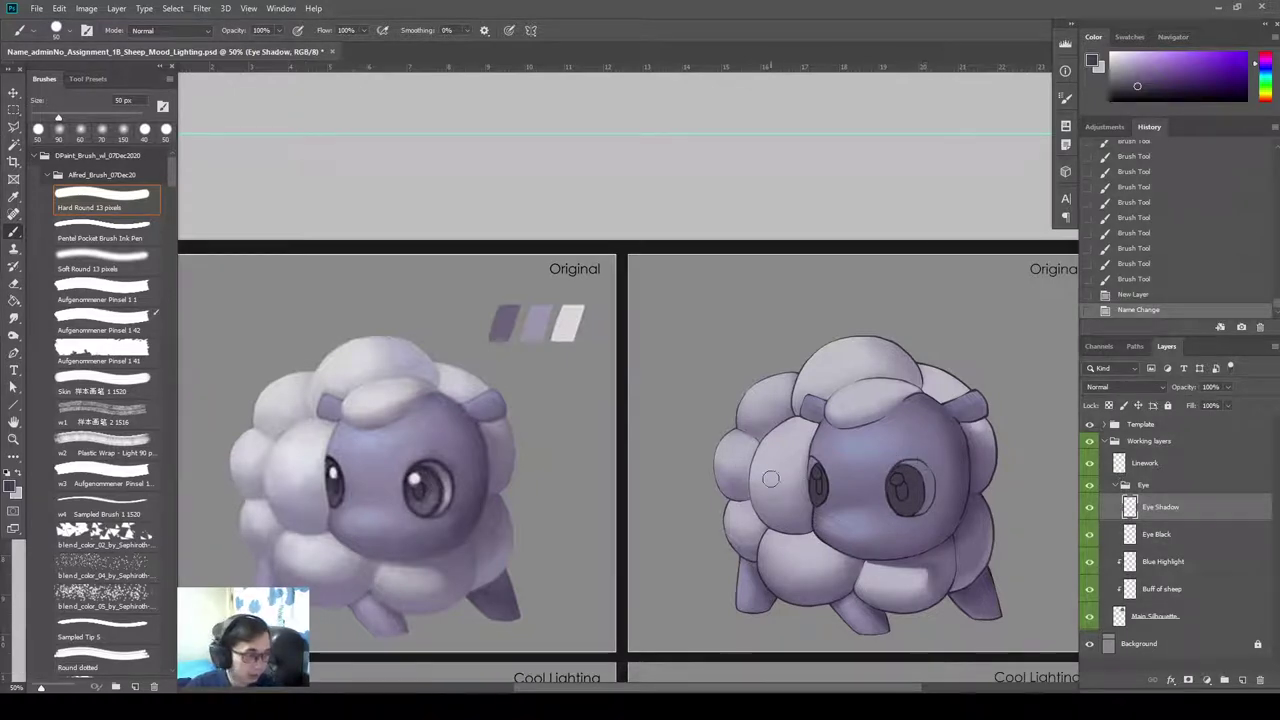
Paint dark shadow strokes along the upper rims of both eyes with a 40 px brush.
key(bracketright)
key(bracketleft)
key(bracketleft)
mouse_move(910, 465)
mouse_down()
mouse_move(894, 471)
mouse_move(919, 465)
mouse_up()
key(bracketleft)
drag(906, 463, 929, 472)
drag(921, 467, 932, 475)
drag(925, 469, 933, 476)
mouse_move(820, 464)
mouse_down()
mouse_move(813, 434)
mouse_move(825, 475)
mouse_up()
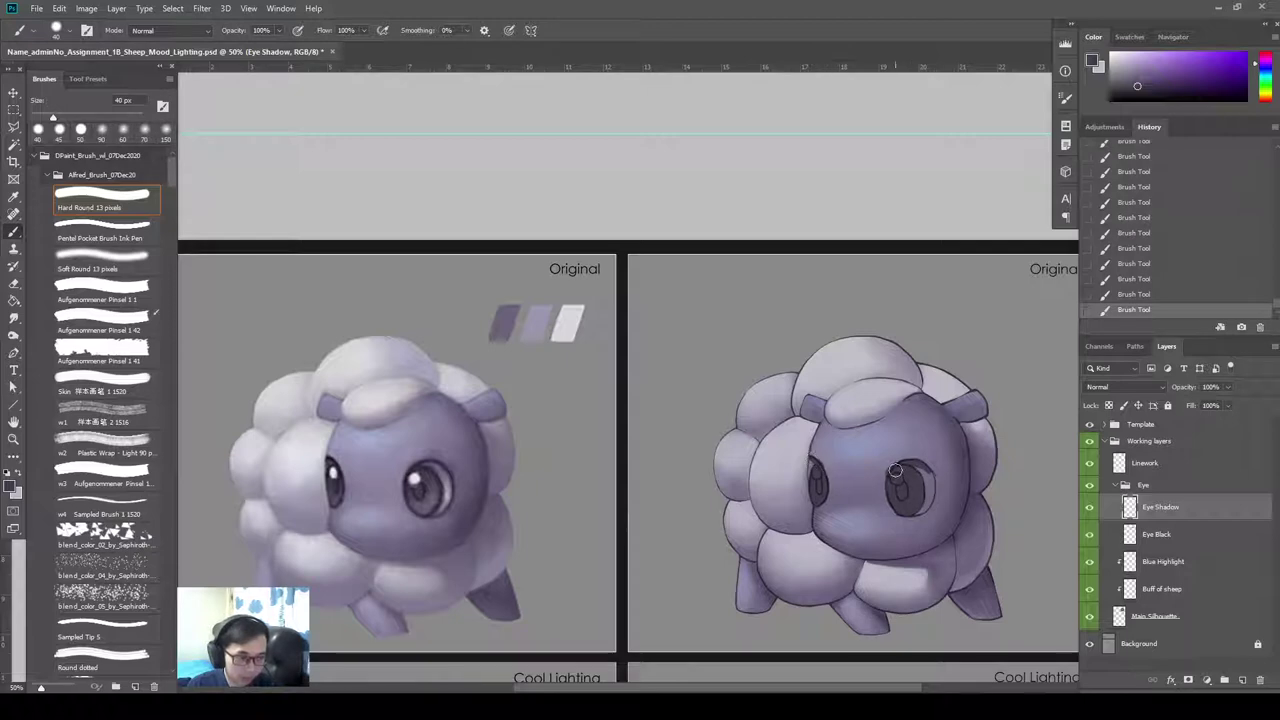
Smudge the shadow down into both eyes with a 100 px Smudge tool.
key(r)
key(bracketright)
key(bracketright)
key(bracketright)
key(bracketright)
drag(917, 474, 928, 478)
mouse_move(926, 473)
mouse_down()
mouse_move(938, 470)
mouse_move(916, 476)
mouse_up()
drag(914, 484, 911, 473)
drag(908, 481, 901, 470)
mouse_move(896, 480)
mouse_down()
mouse_move(924, 475)
mouse_move(935, 489)
mouse_move(941, 475)
mouse_move(934, 509)
mouse_up()
drag(824, 482, 814, 466)
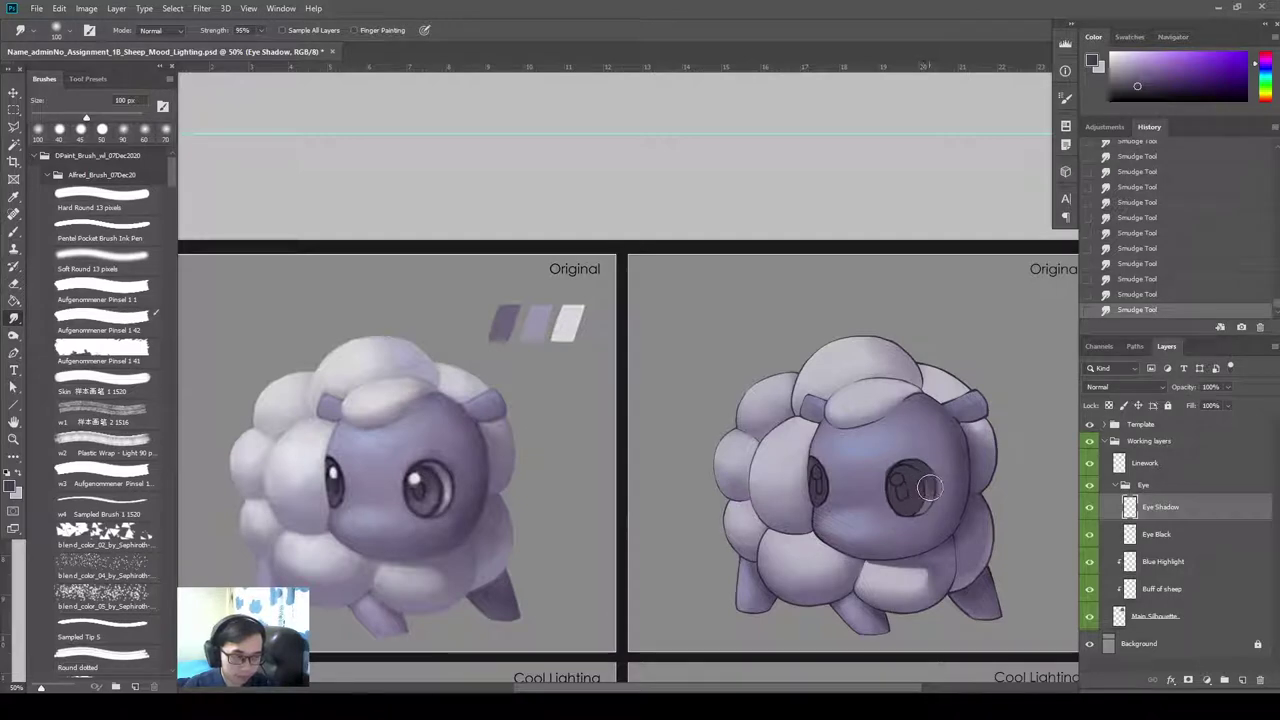
Paint shadow along the lower edge of the larger eye and set the Eye Shadow layer's blend mode to Multiply.
key(b)
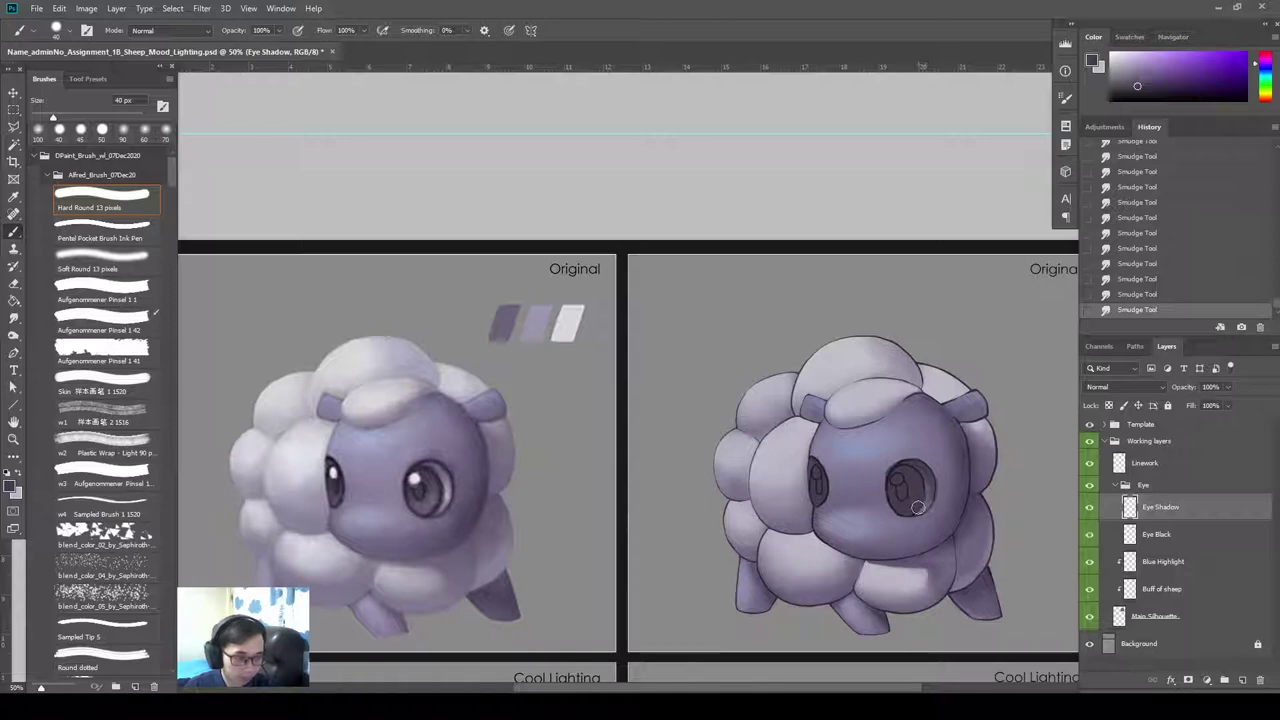
drag(903, 511, 922, 508)
key(r)
key(b)
click(1126, 389)
click(1122, 396)
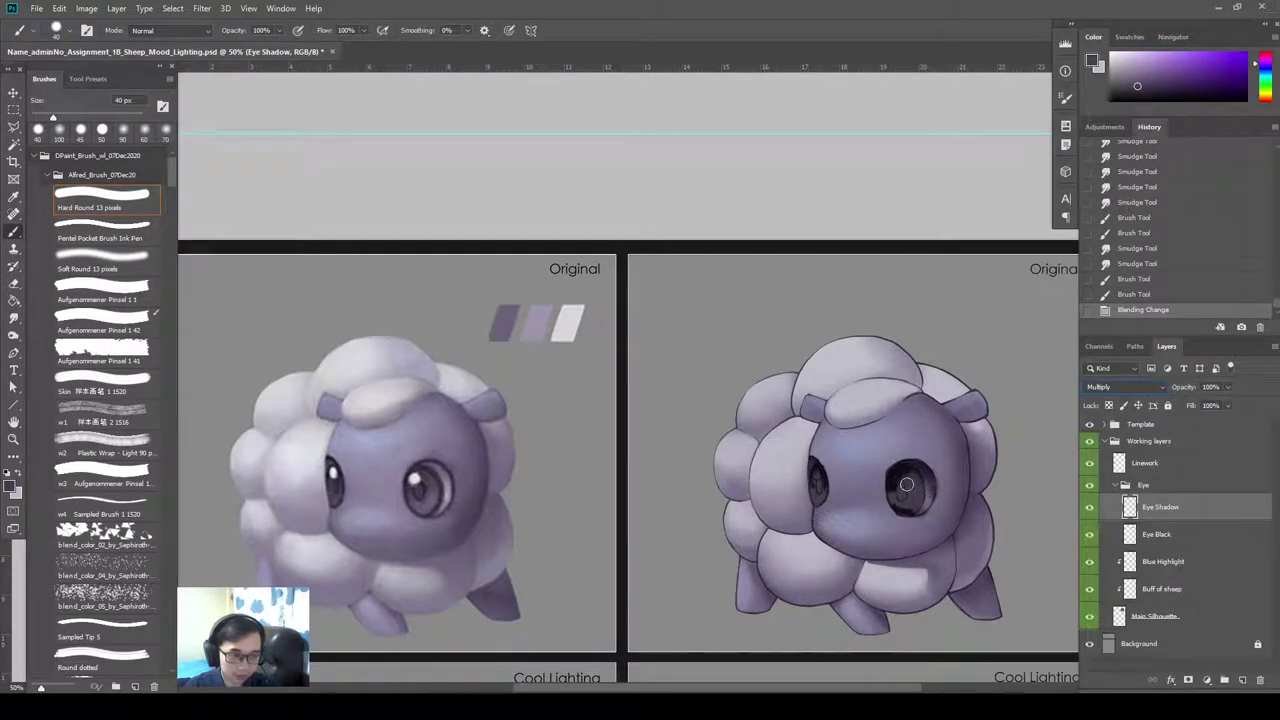
Add more shadow around both eyes with the brush and blend it using the Smudge tool.
mouse_move(858, 498)
mouse_down()
mouse_move(926, 514)
mouse_move(936, 478)
mouse_move(920, 484)
mouse_move(934, 489)
mouse_up()
key(r)
mouse_move(832, 487)
mouse_down()
mouse_move(845, 513)
mouse_move(829, 503)
mouse_up()
key(b)
key(r)
key(b)
key(r)
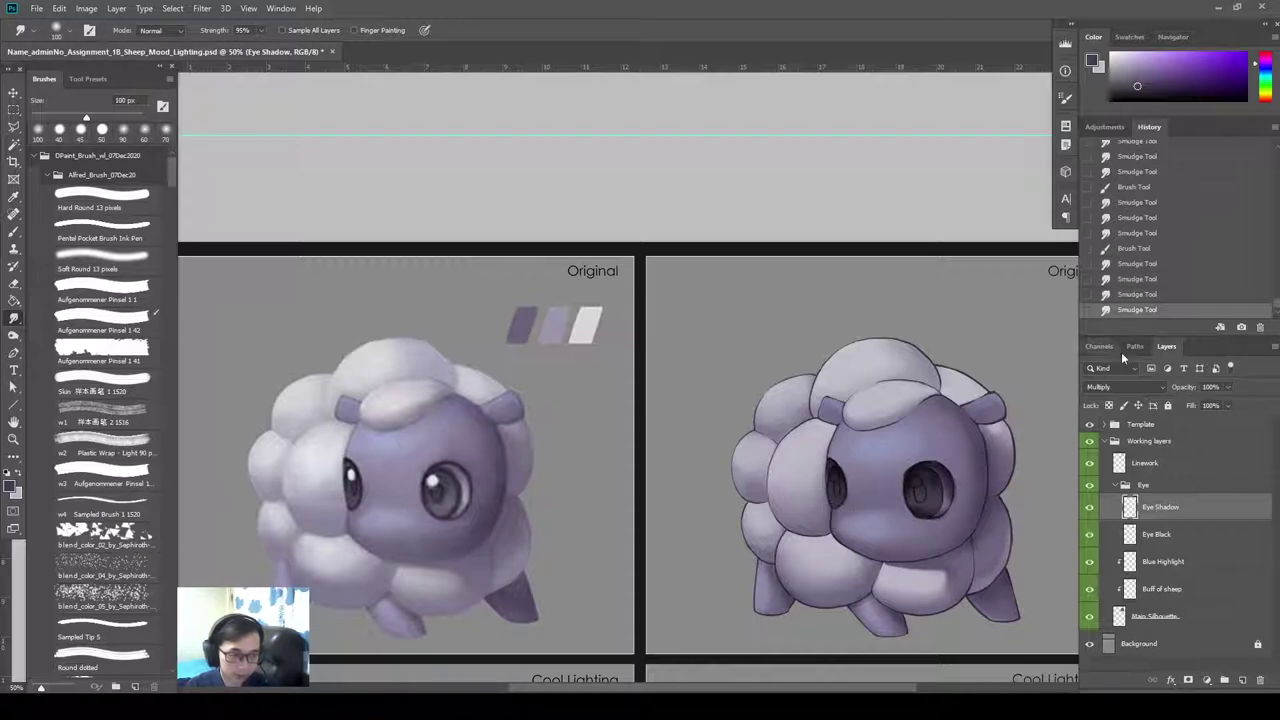
Smooth the larger eye's shadow with the Smudge tool and set the Eye Shadow layer's fill to 40%.
mouse_move(940, 455)
mouse_down()
mouse_move(940, 486)
mouse_move(906, 469)
mouse_move(917, 464)
mouse_up()
drag(1188, 405, 1113, 413)
drag(978, 493, 948, 506)
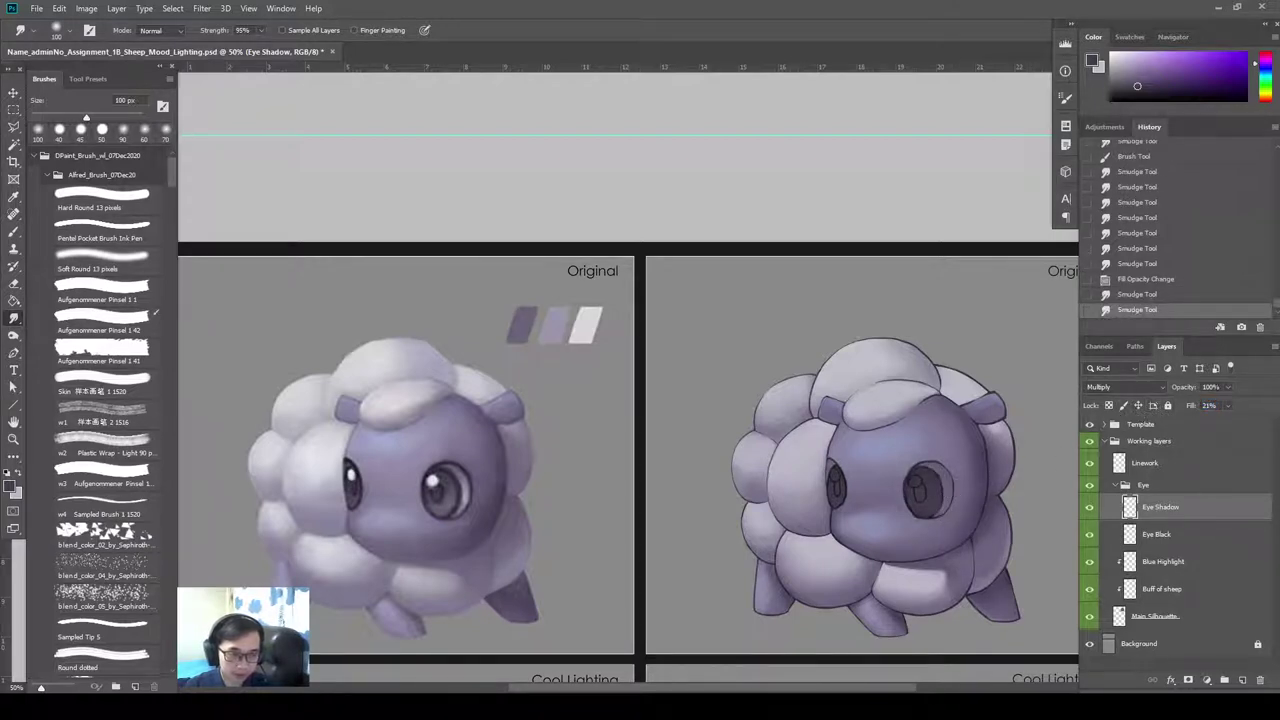
text(40)
key(Return)
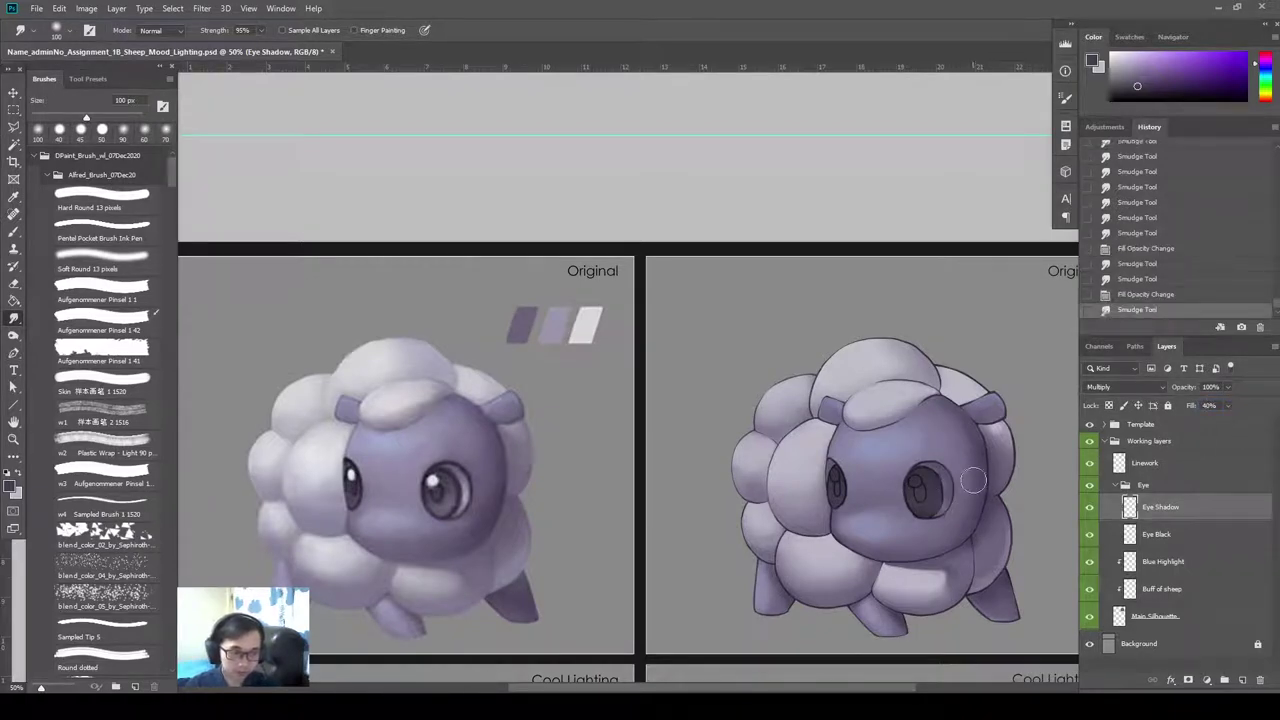
mouse_move(962, 493)
mouse_down()
mouse_move(943, 507)
mouse_move(986, 523)
mouse_up()
Add a new layer above Eye Shadow and name it "Eye White".
click(1241, 679)
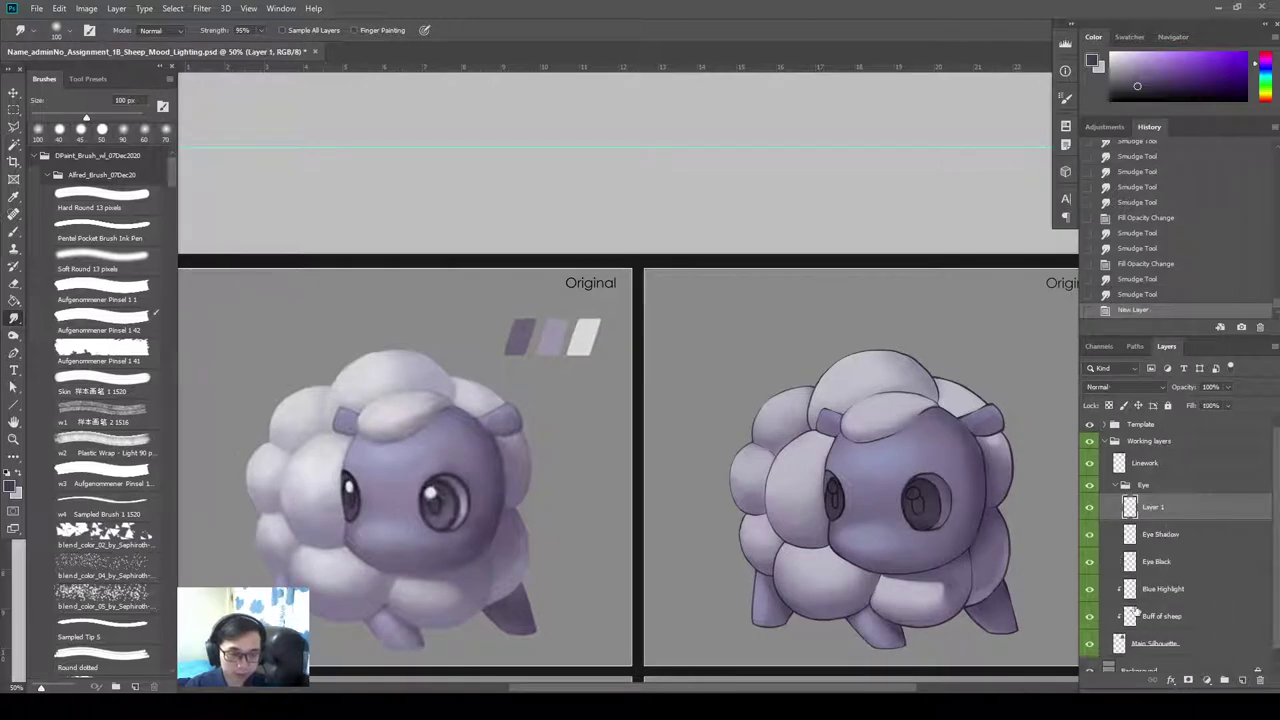
key(b)
double_click(1152, 507)
text(Eye White)
key(Return)
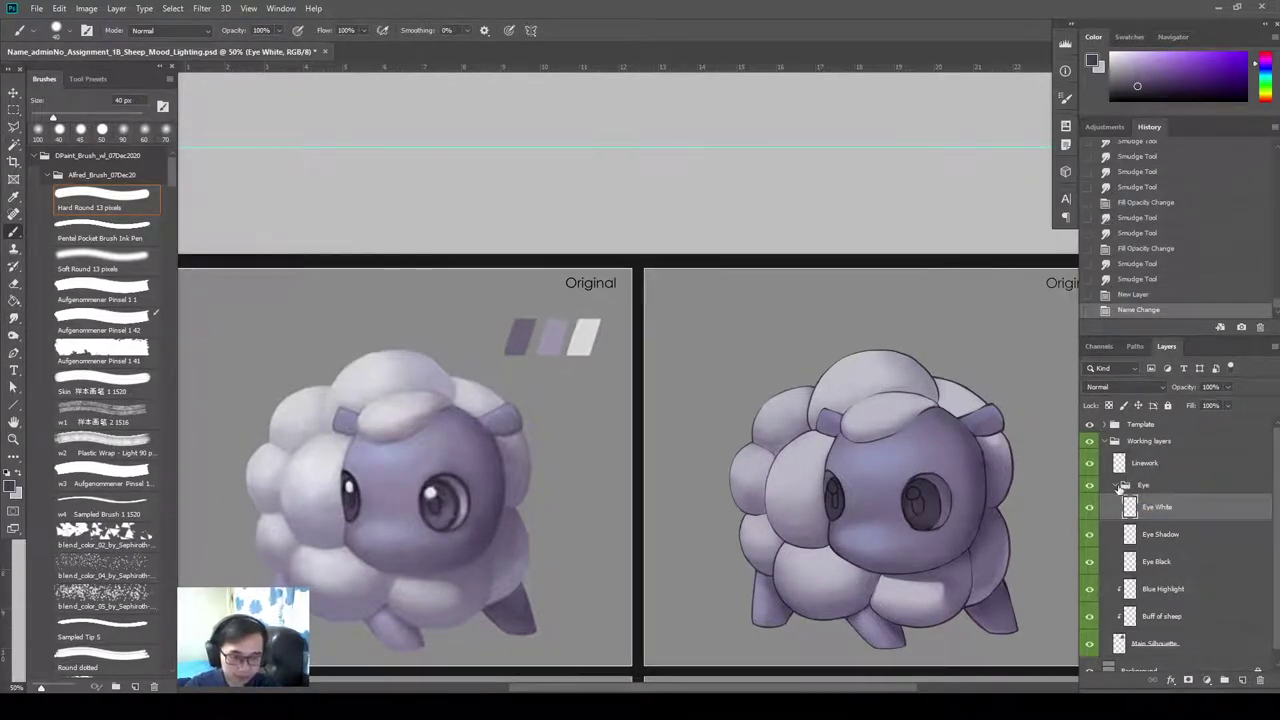
Toggle the Eye group's visibility to compare the sheep with and without the painted eyes, keeping the Eye White layer active.
click(1118, 486)
click(1091, 486)
click(1091, 486)
click(1091, 486)
click(1090, 486)
click(1117, 486)
click(1165, 507)
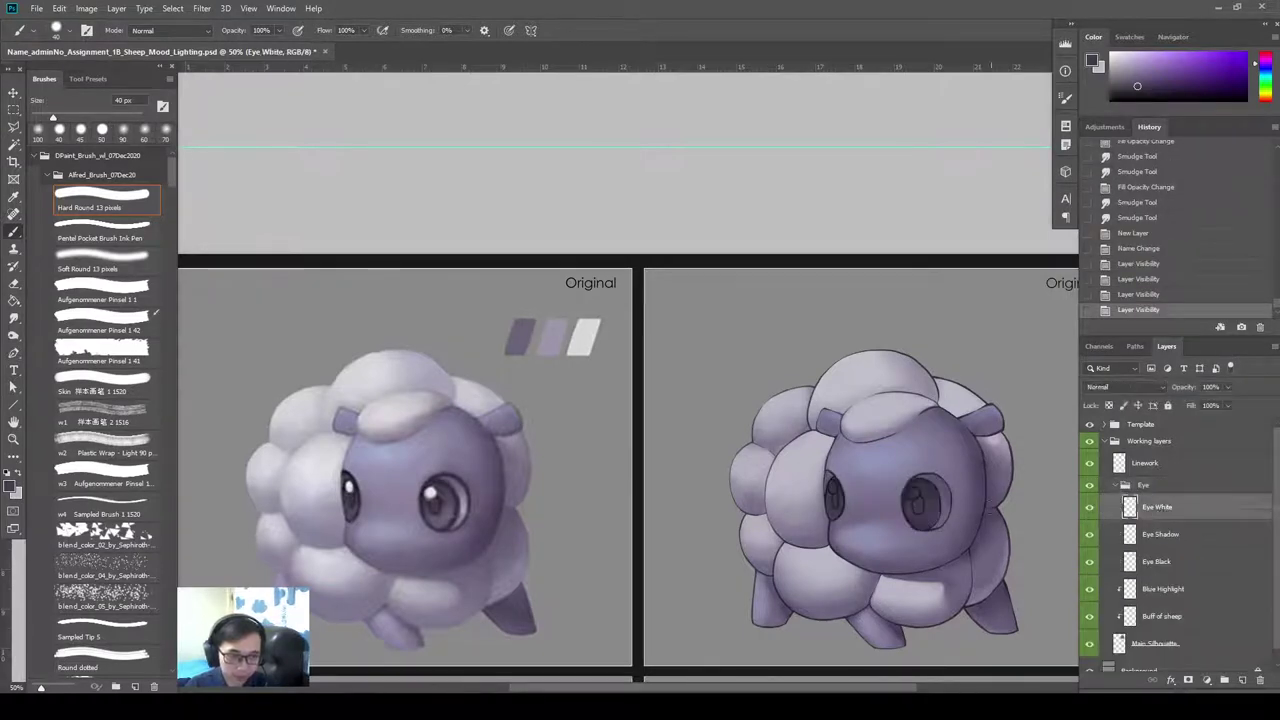
Sample the light eye-white colour from the reference sheep, paint it inside the larger eye's outer rim and smudge it.
alt+click(466, 507)
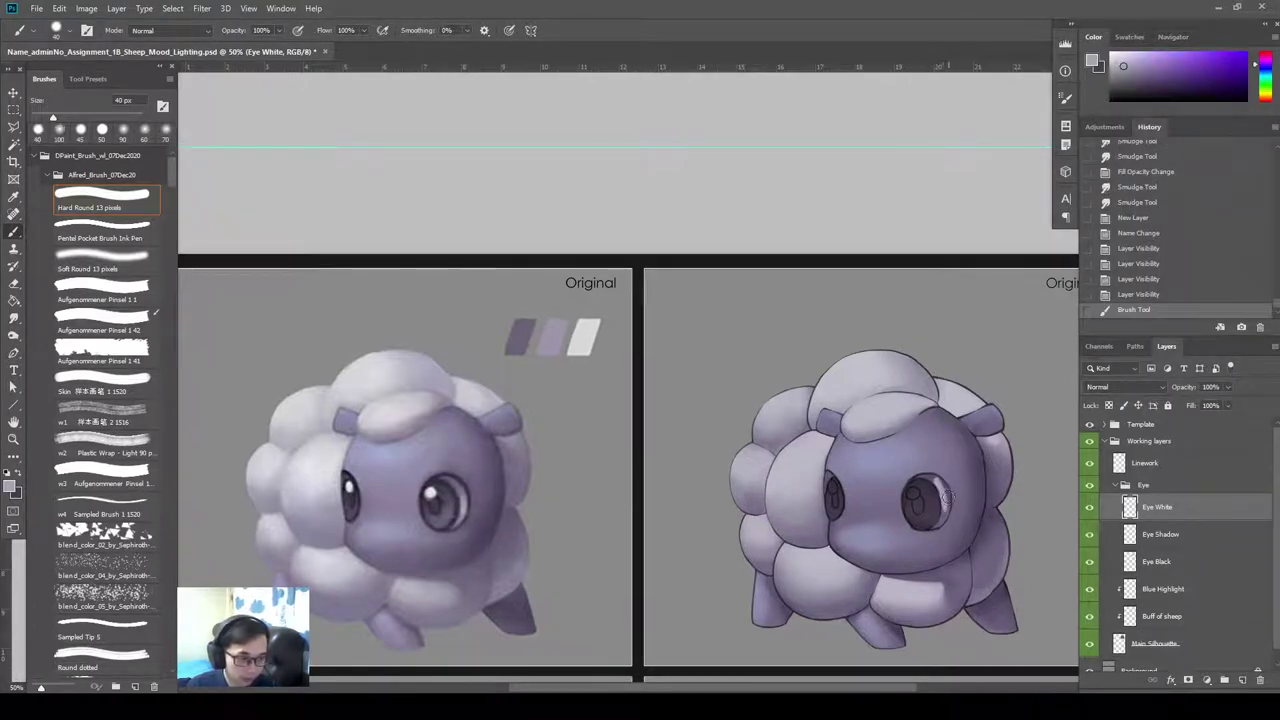
drag(942, 489, 950, 495)
key(r)
key(b)
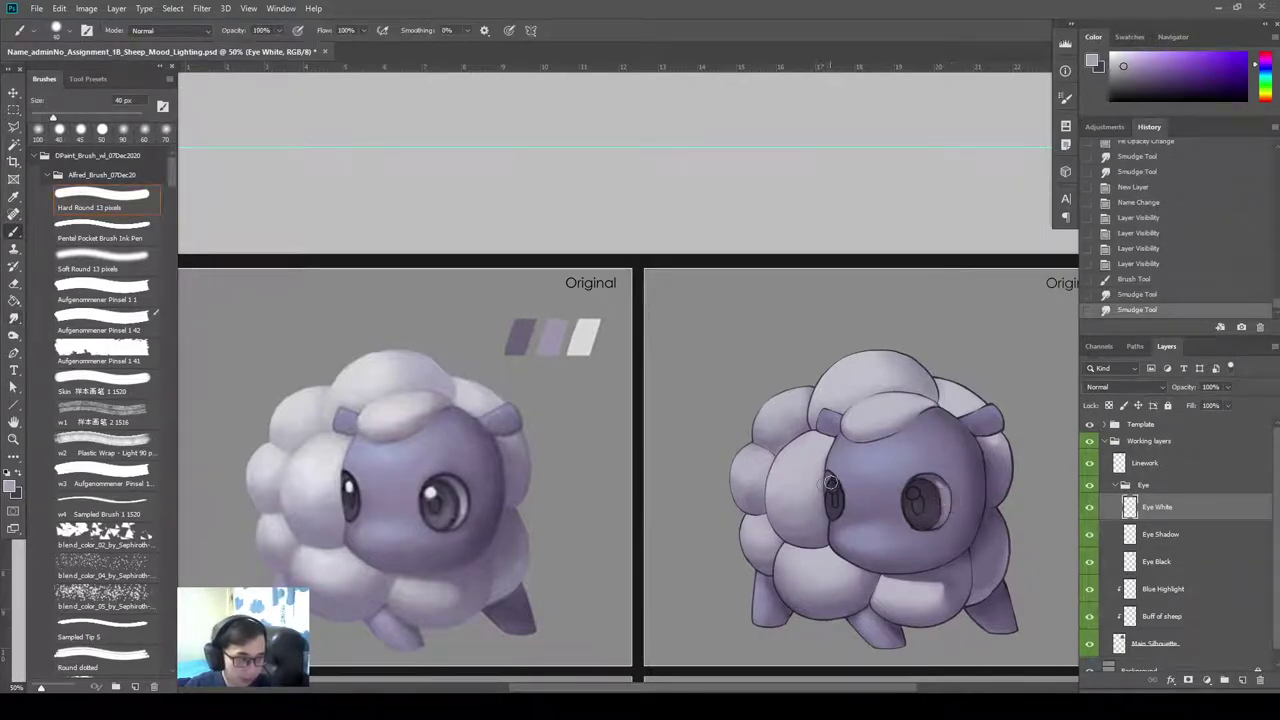
Dab a light highlight spot onto the upper iris of the larger eye with the 40 px brush.
click(913, 494)
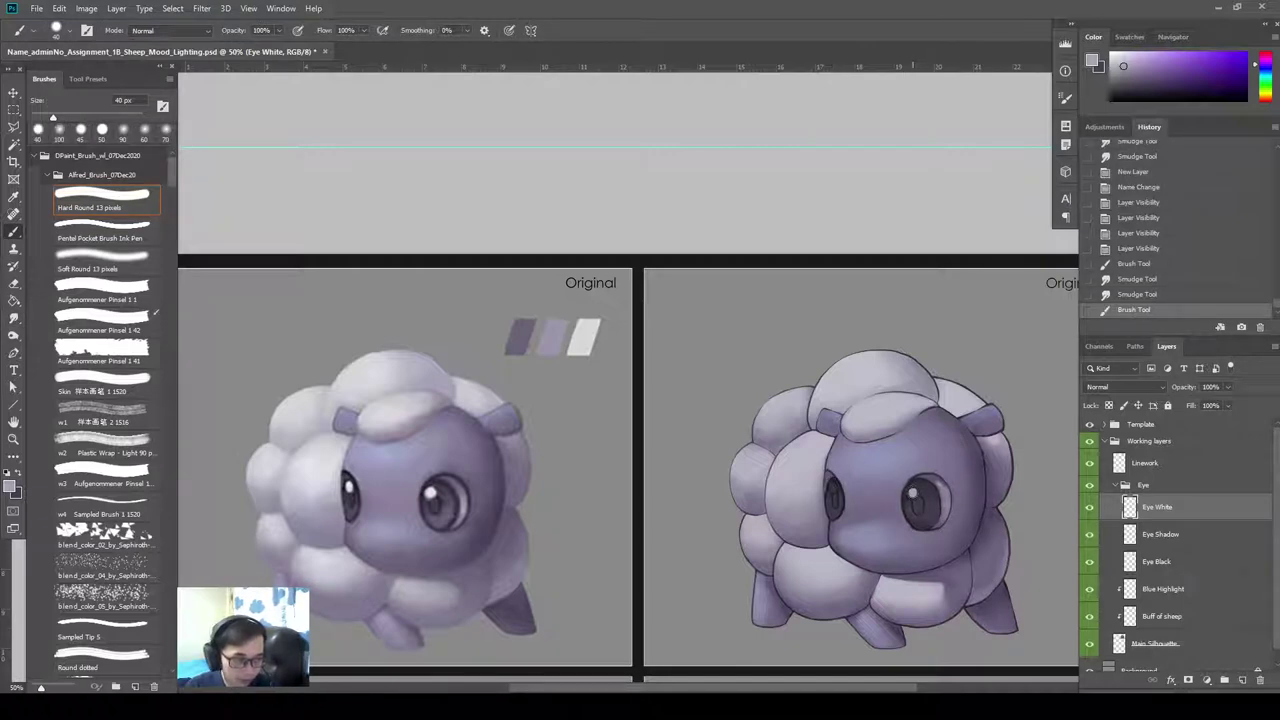
click(914, 492)
click(914, 490)
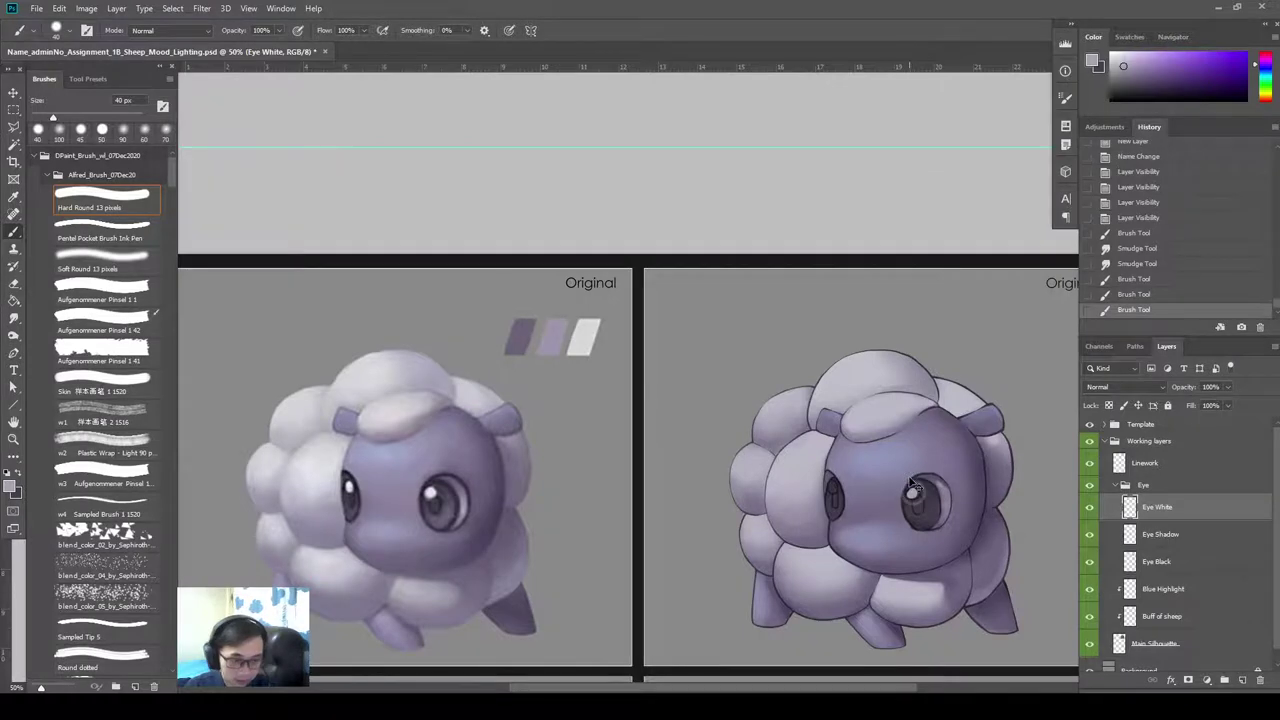
key(ctrl+plus)
key(ctrl+plus)
drag(872, 540, 632, 405)
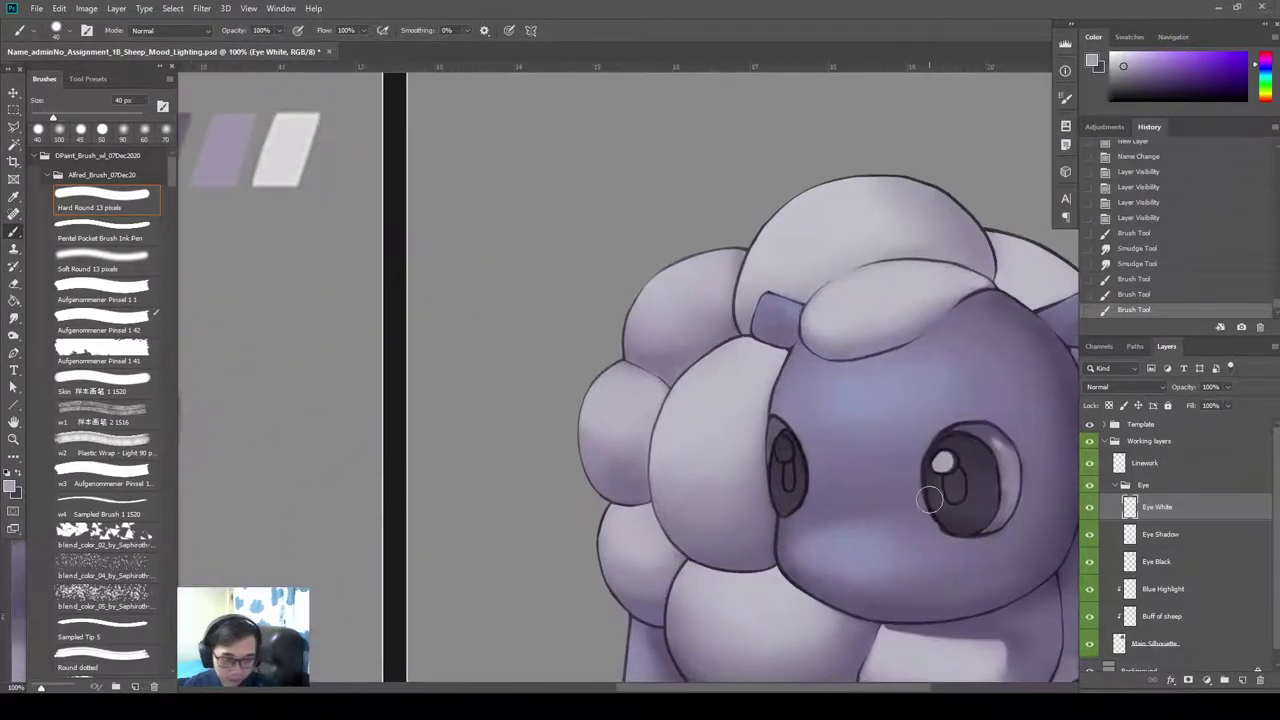
Round out the larger eye's highlight with a 10 px brush and add a matching highlight to the smaller eye.
key(bracketleft)
key(bracketleft)
key(bracketleft)
key(bracketleft)
key(bracketleft)
key(bracketleft)
click(947, 459)
click(949, 460)
click(950, 460)
click(953, 461)
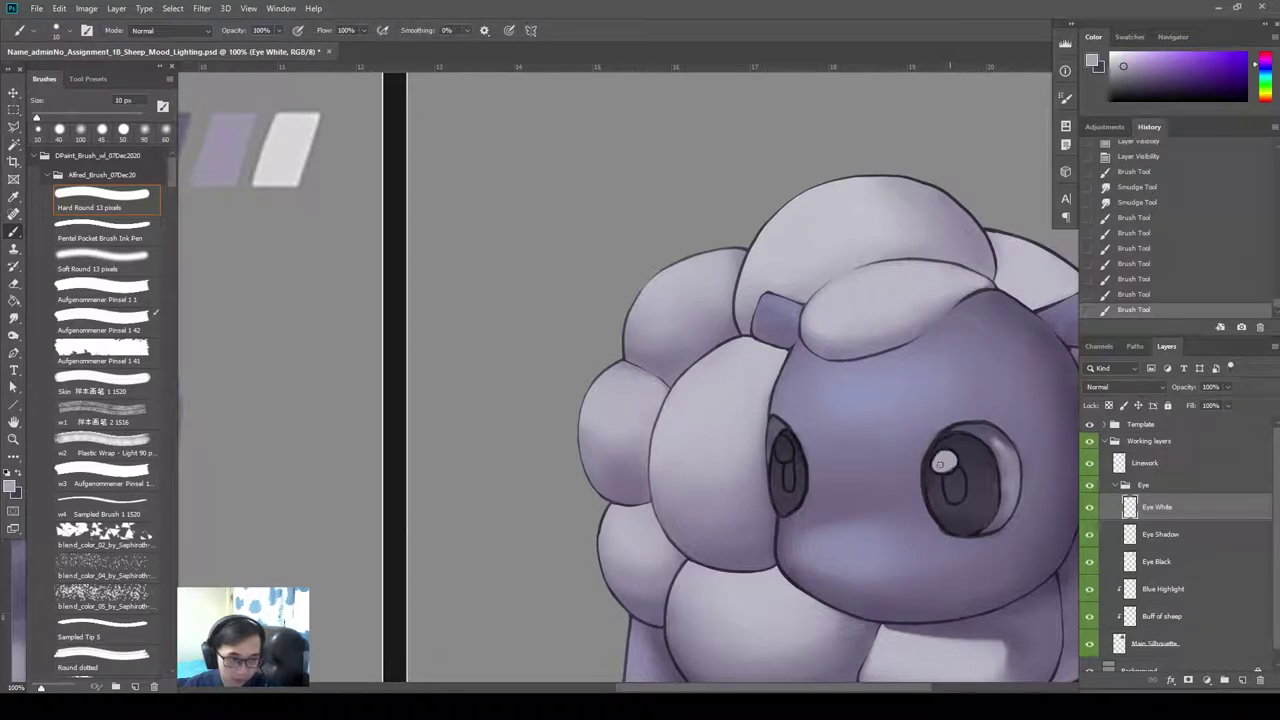
click(945, 467)
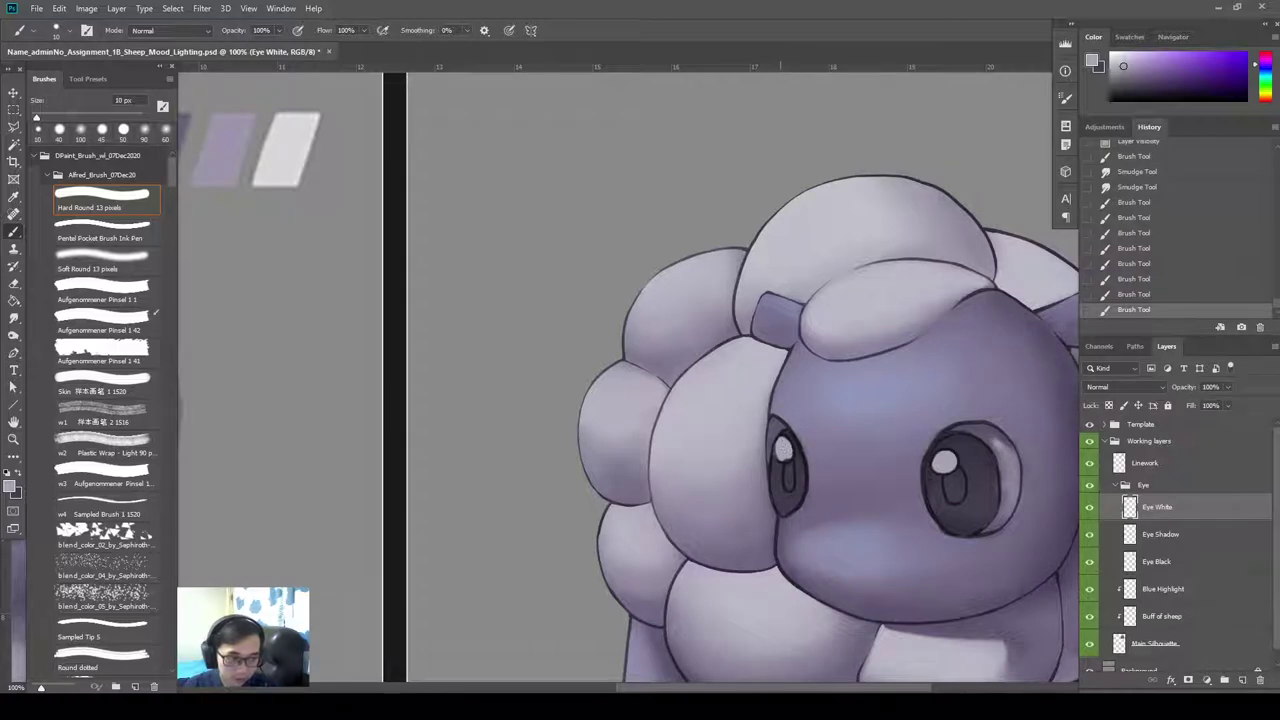
click(783, 451)
Smudge the smaller eye's highlight and the larger eye's white rim to soften their edges.
key(r)
mouse_move(772, 452)
mouse_down()
mouse_move(779, 460)
mouse_move(772, 440)
mouse_move(827, 442)
mouse_up()
key(ctrl+minus)
key(bracketright)
key(bracketright)
key(bracketleft)
key(bracketleft)
key(bracketleft)
key(bracketleft)
mouse_move(930, 420)
mouse_down()
mouse_move(929, 446)
mouse_move(922, 428)
mouse_move(944, 450)
mouse_up()
key(bracketright)
key(bracketleft)
key(bracketleft)
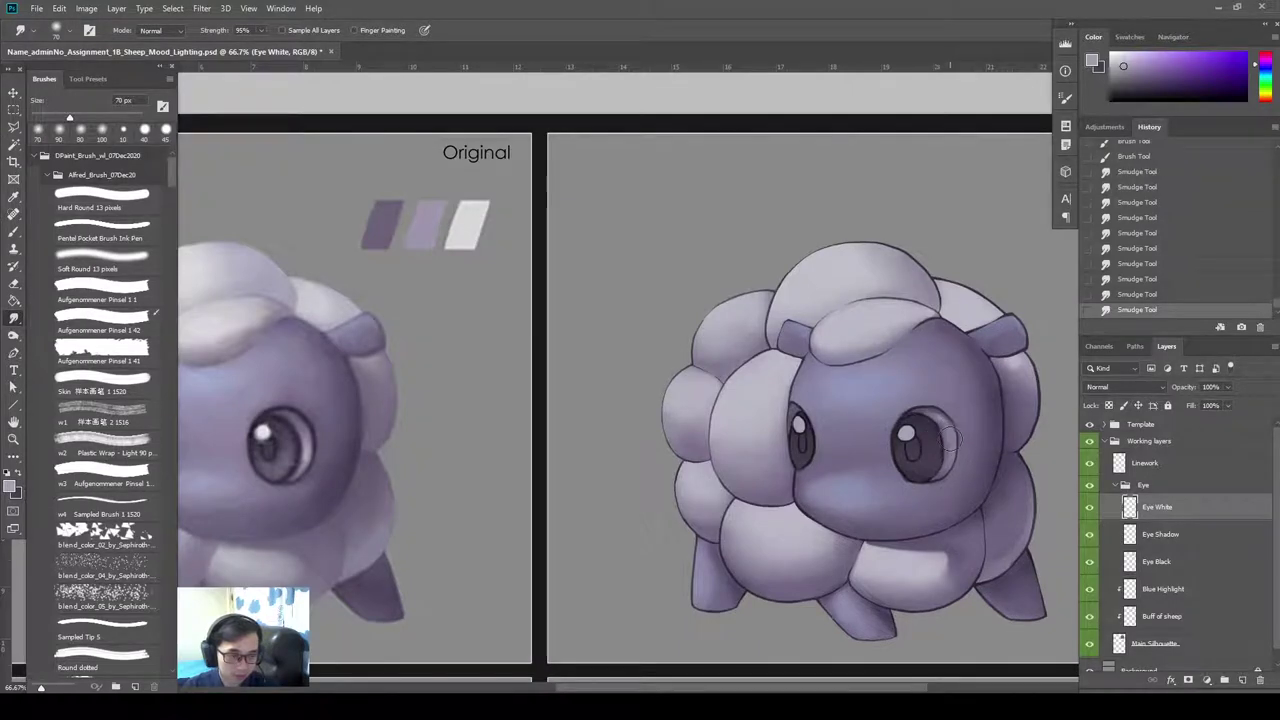
Softly erase the lower and outer edge of the larger eye's white with a 175 px eraser.
key(b)
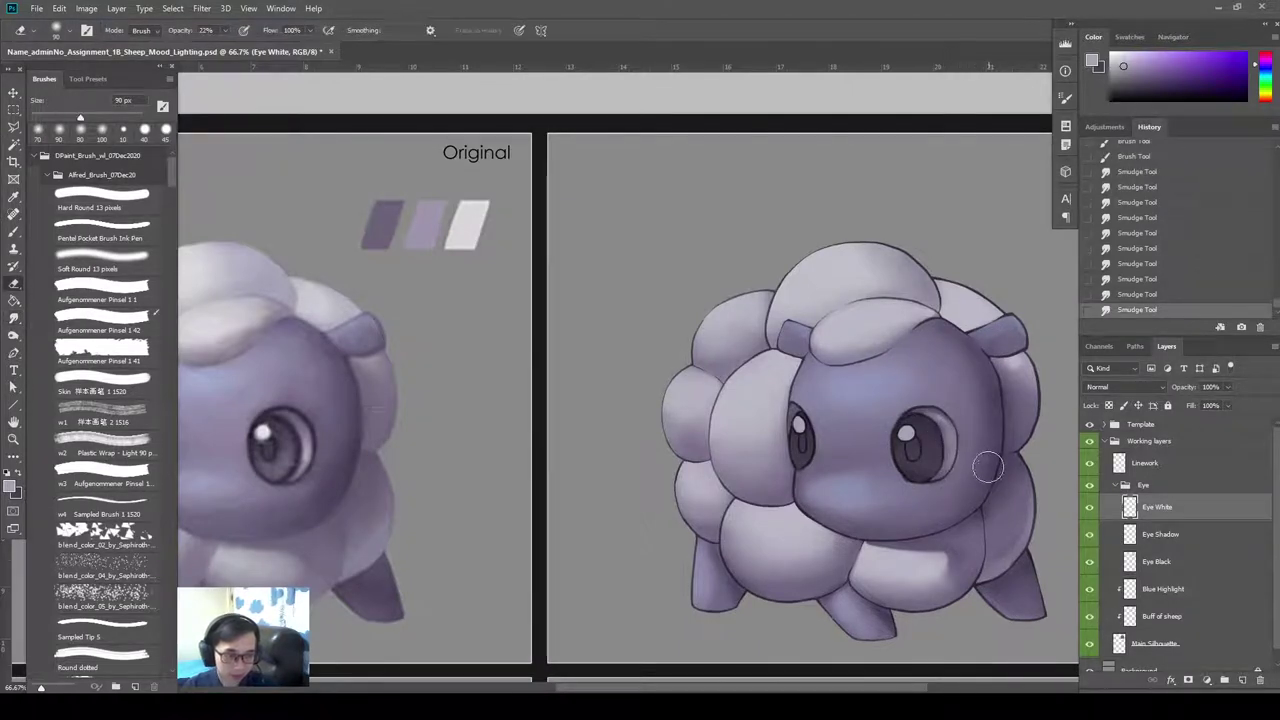
key(bracketright)
key(bracketright)
key(bracketright)
mouse_move(951, 482)
mouse_down()
mouse_move(987, 448)
mouse_move(940, 482)
mouse_up()
mouse_move(938, 482)
mouse_down()
mouse_move(920, 491)
mouse_move(962, 458)
mouse_up()
Smudge the eye white toward the iris and lightly erase its upper and outer edges.
key(r)
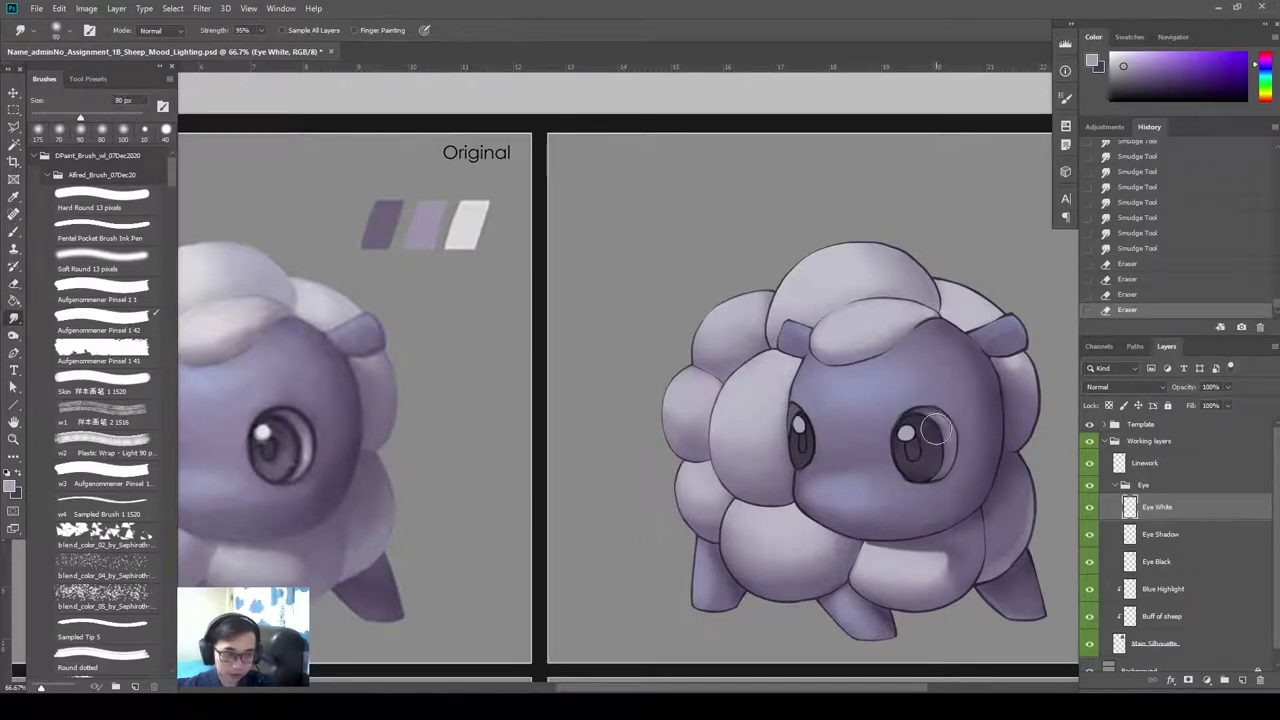
mouse_move(938, 430)
mouse_down()
mouse_move(948, 435)
mouse_move(922, 458)
mouse_up()
key(e)
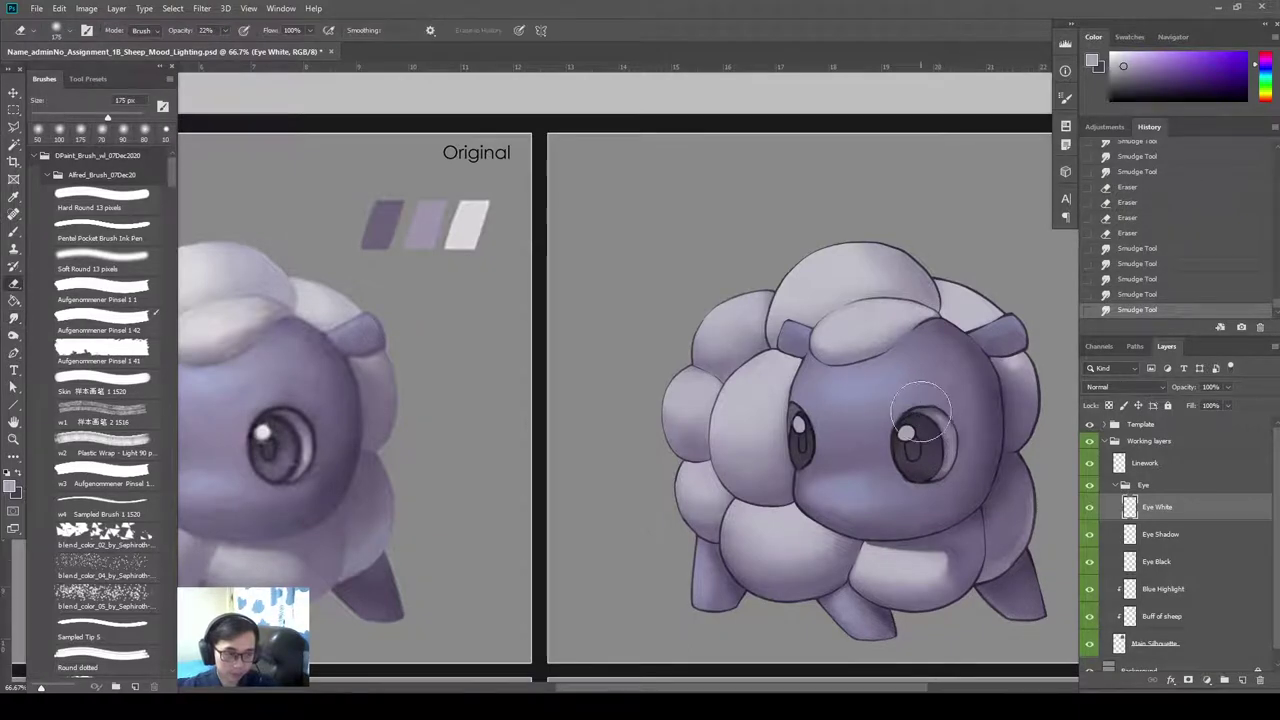
mouse_move(921, 411)
mouse_down()
mouse_move(971, 405)
mouse_move(921, 410)
mouse_move(959, 457)
mouse_move(939, 479)
mouse_move(966, 461)
mouse_up()
Soften the larger eye's white rim with the Smudge and Blur tools.
key(r)
mouse_move(962, 462)
mouse_down()
mouse_move(933, 414)
mouse_move(968, 460)
mouse_move(979, 448)
mouse_move(951, 445)
mouse_move(933, 419)
mouse_move(938, 446)
mouse_move(936, 410)
mouse_move(951, 437)
mouse_up()
key(ctrl+z)
key(shift+r)
mouse_move(937, 482)
mouse_down()
mouse_move(970, 448)
mouse_move(930, 440)
mouse_up()
key(o)
key(bracketleft)
key(ctrl+z)
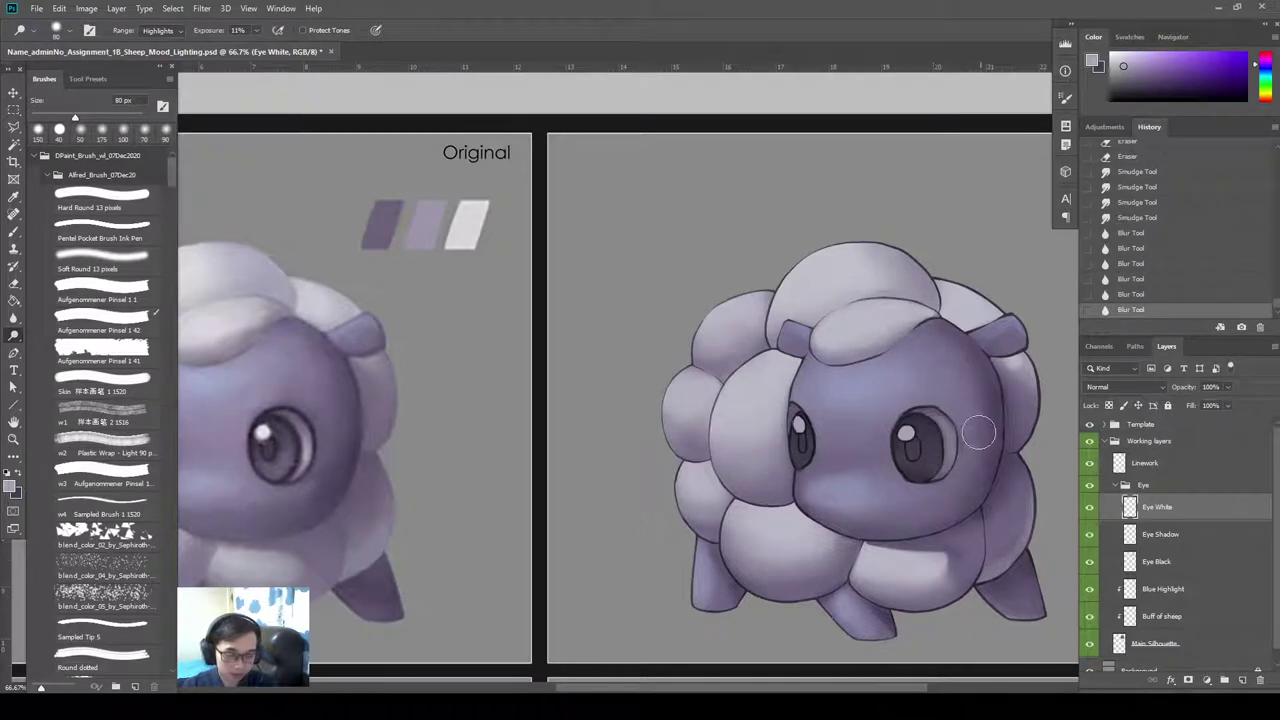
drag(303, 450, 330, 452)
drag(935, 465, 952, 458)
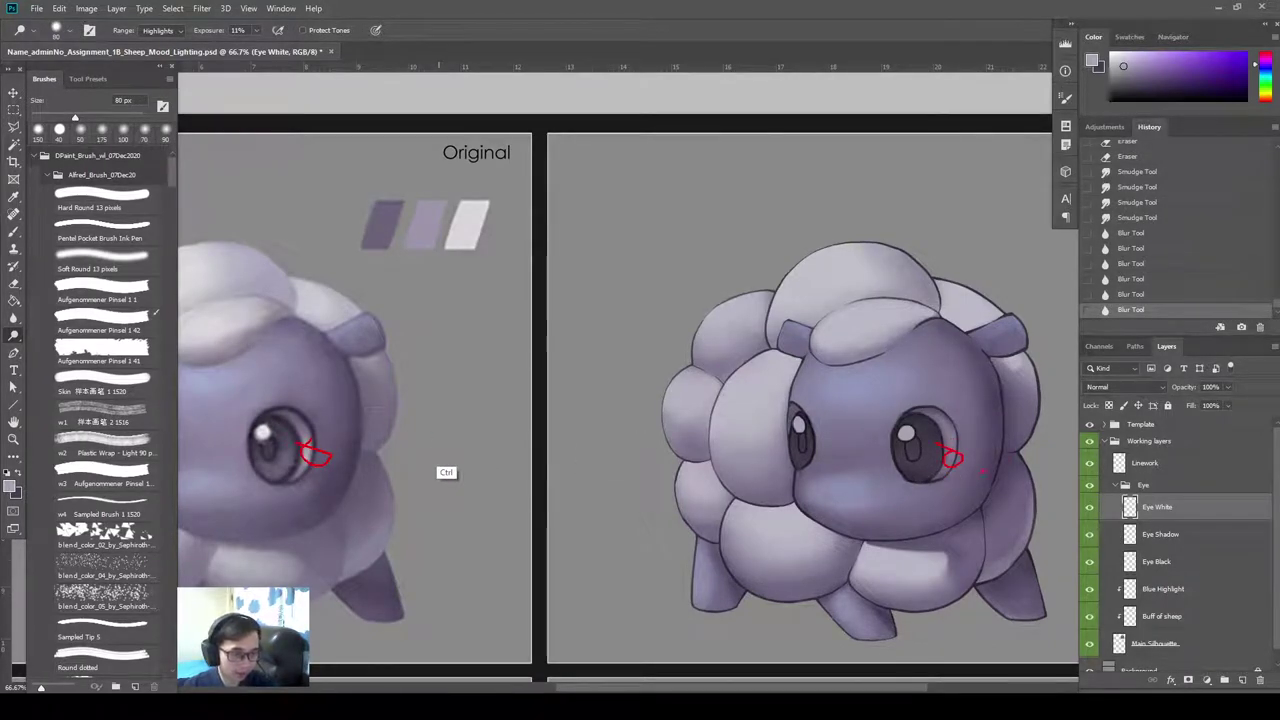
key(Escape)
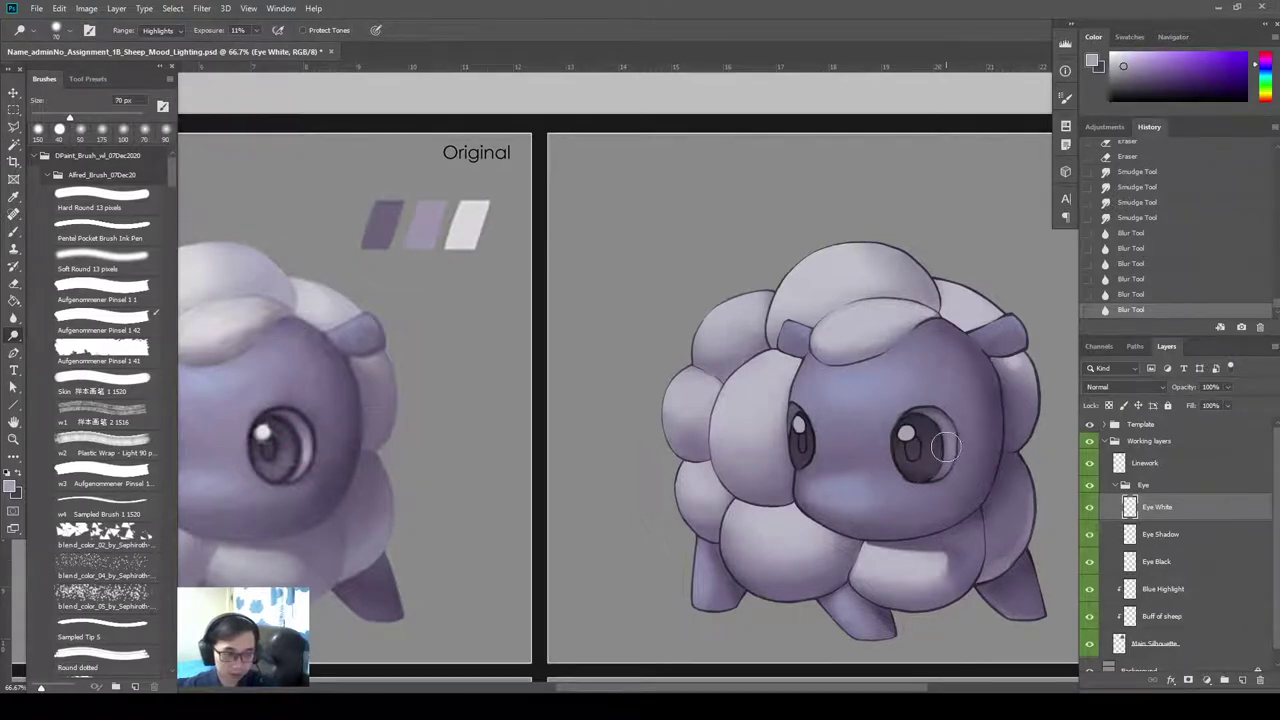
Brighten the middle of the larger eye's white rim with the Dodge tool on highlights and smudge it smooth.
key(bracketright)
key(bracketright)
drag(946, 450, 947, 455)
mouse_move(947, 455)
mouse_down()
mouse_move(947, 437)
mouse_move(946, 455)
mouse_up()
drag(946, 447, 948, 461)
key(r)
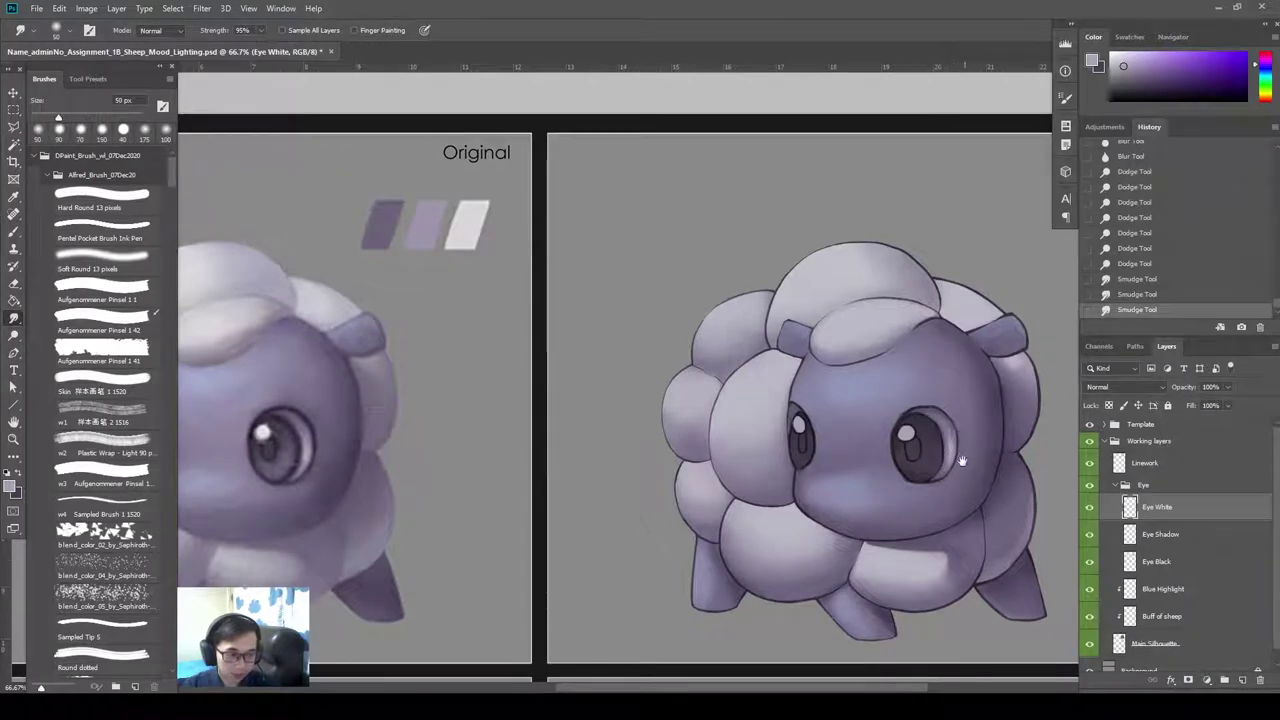
scroll(960, 460, up, 1)
Try dodging the larger eye's white rim with an enlarged brush and undo the last stroke.
key(o)
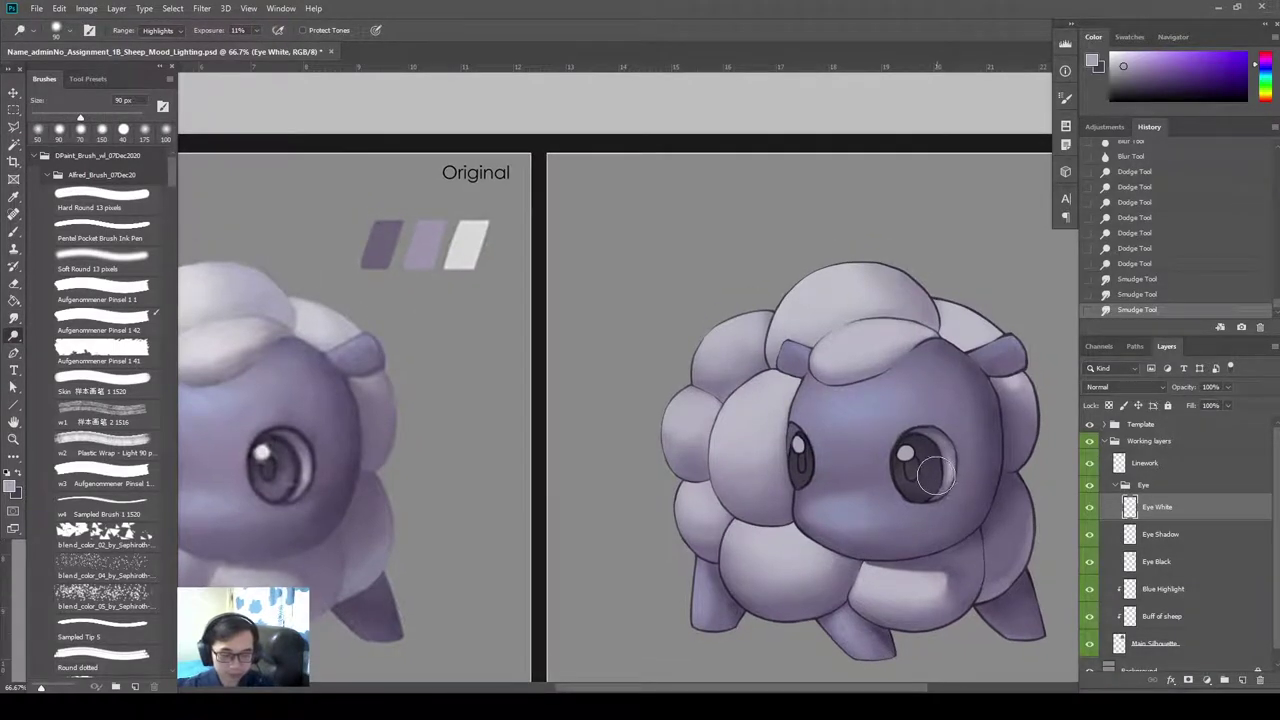
key(bracketright)
key(bracketright)
key(bracketright)
mouse_move(948, 456)
mouse_down()
mouse_move(952, 478)
mouse_move(940, 481)
mouse_move(993, 509)
mouse_move(945, 479)
mouse_up()
key(ctrl+z)
Brighten the white highlight spots in the eyes with the Dodge tool at a reduced brush size.
key(bracketleft)
key(bracketleft)
key(bracketleft)
key(bracketright)
click(840, 468)
click(840, 466)
drag(816, 467, 842, 481)
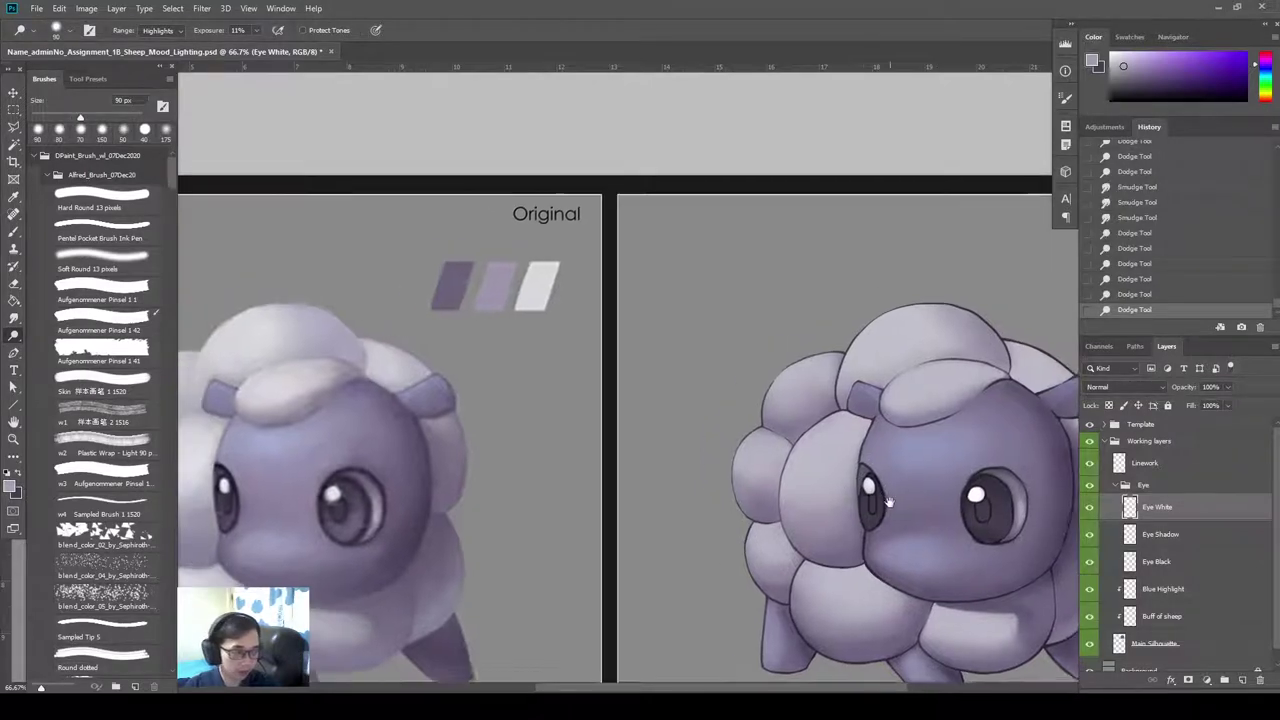
Brighten the white highlight spots in both eyes with the Dodge tool on highlights at a slightly larger brush size.
key(bracketright)
click(866, 483)
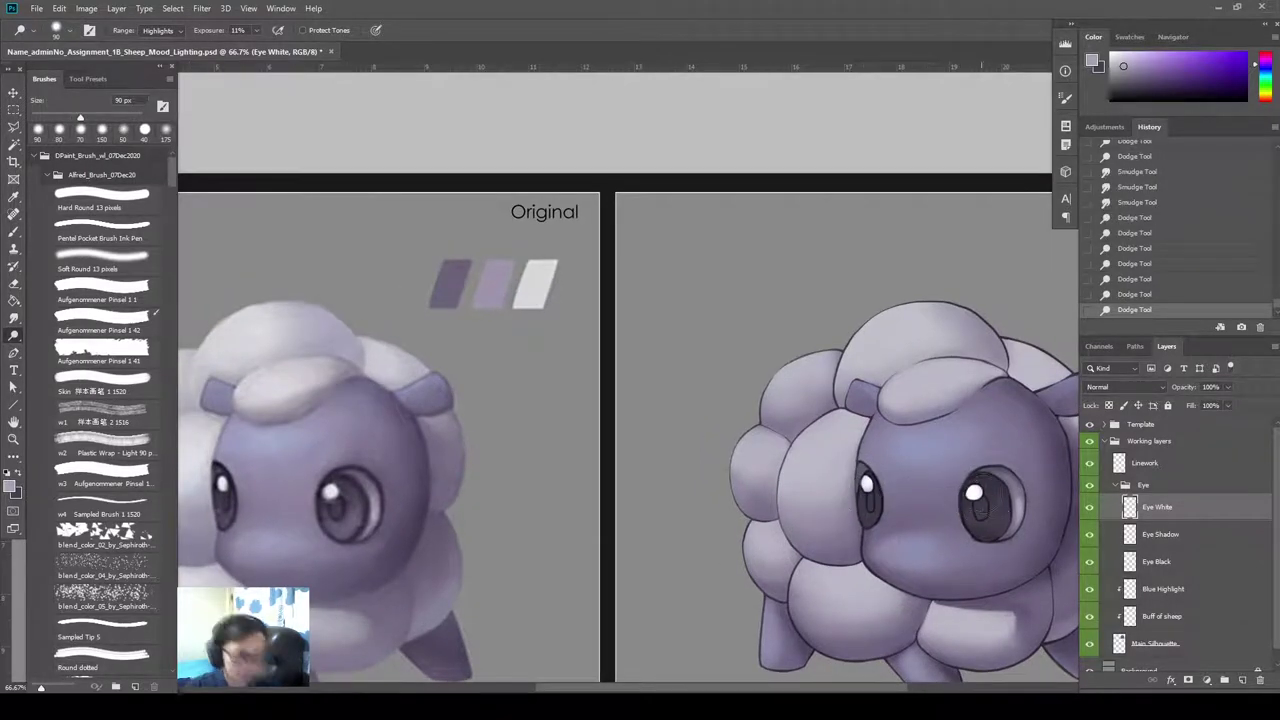
click(970, 497)
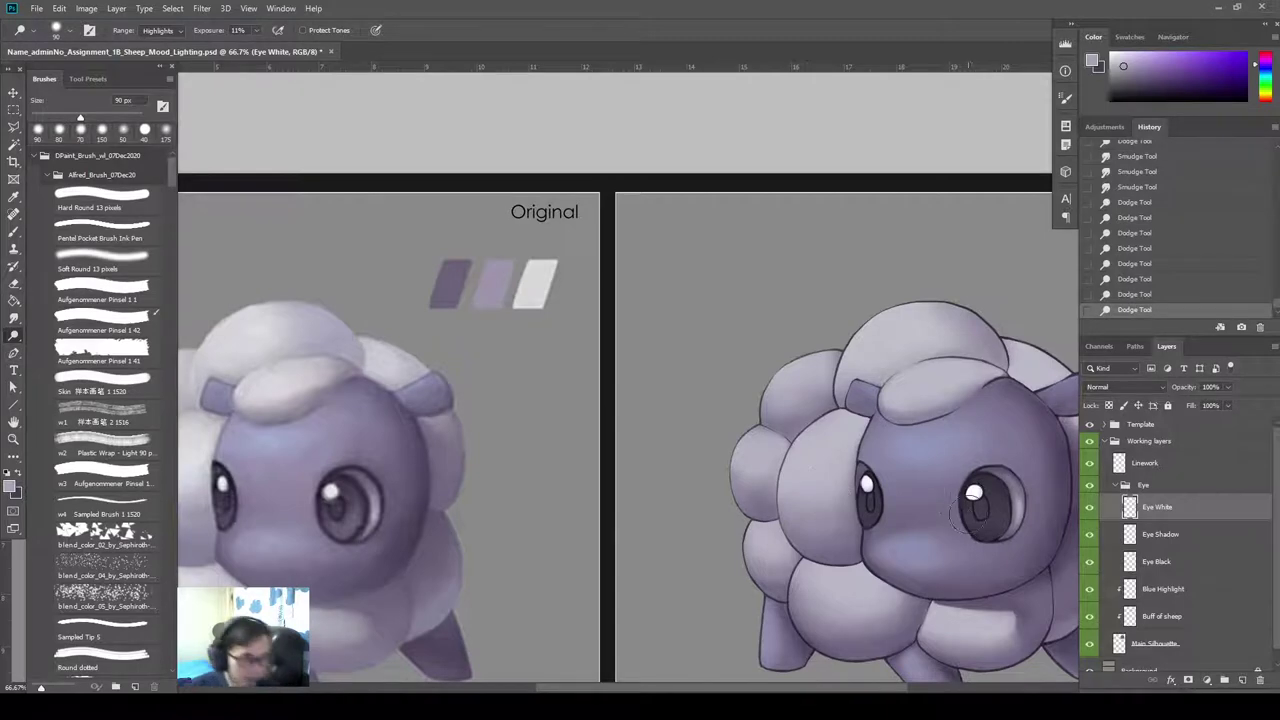
Compare the eyes with and without the Eye White layer, and check the whole sheep against the original reference.
click(1089, 508)
click(1089, 508)
click(1089, 508)
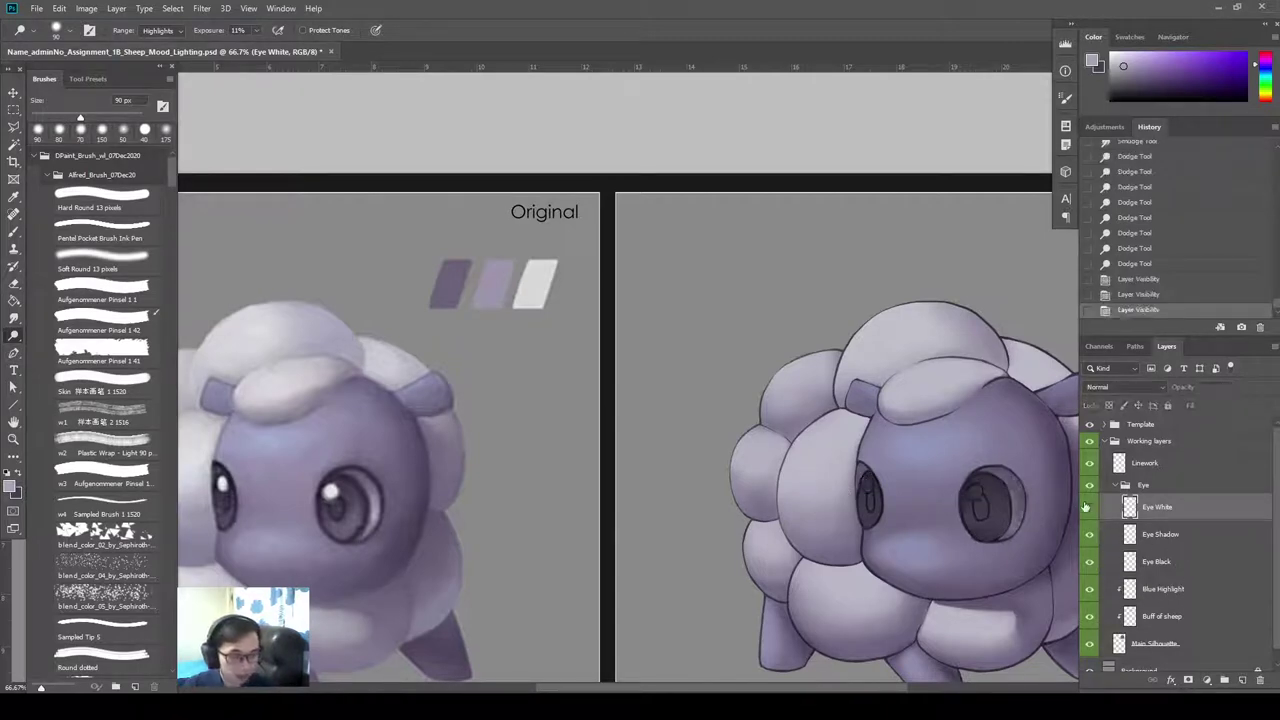
click(1089, 507)
key(ctrl+plus)
key(ctrl+minus)
key(ctrl+minus)
key(ctrl+minus)
key(ctrl+plus)
key(ctrl+plus)
drag(561, 551, 509, 561)
drag(939, 543, 995, 506)
Smudge the lower edge of the larger eye on the Eye Black layer.
click(1172, 534)
click(1176, 562)
key(r)
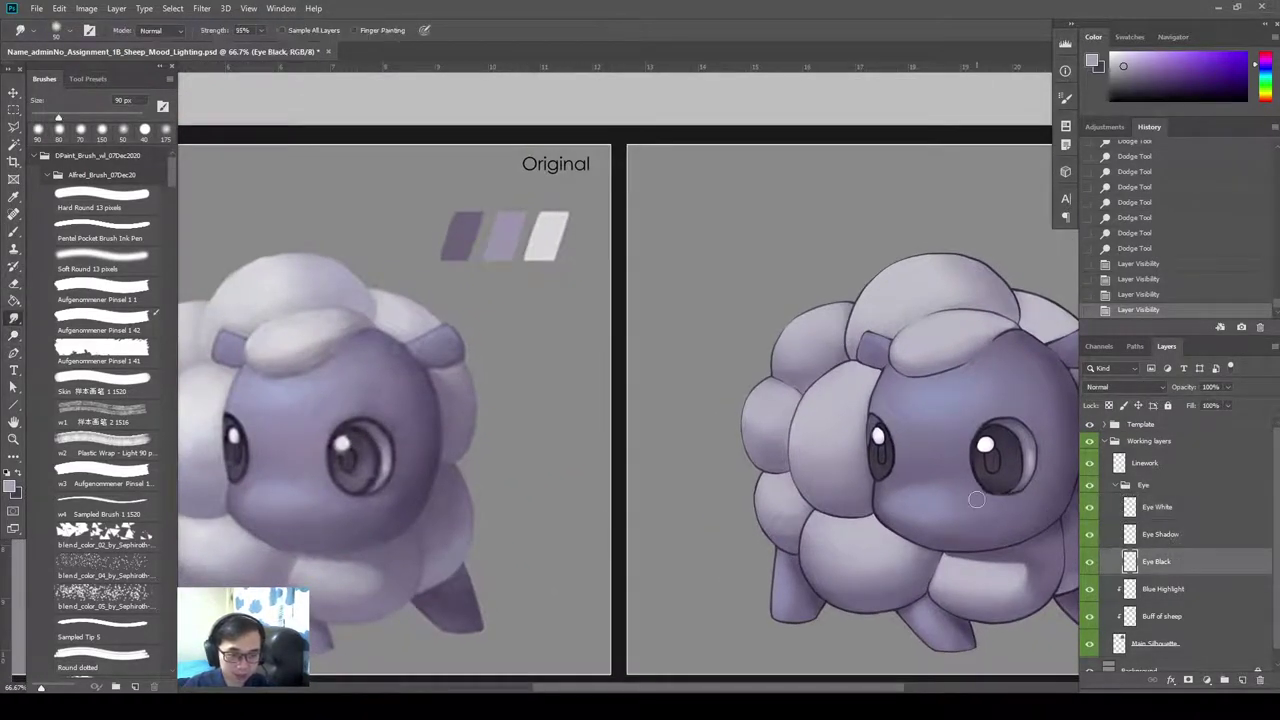
key(bracketright)
key(bracketright)
key(bracketright)
key(bracketleft)
mouse_move(987, 498)
mouse_down()
mouse_move(984, 482)
mouse_move(1016, 495)
mouse_up()
key(bracketleft)
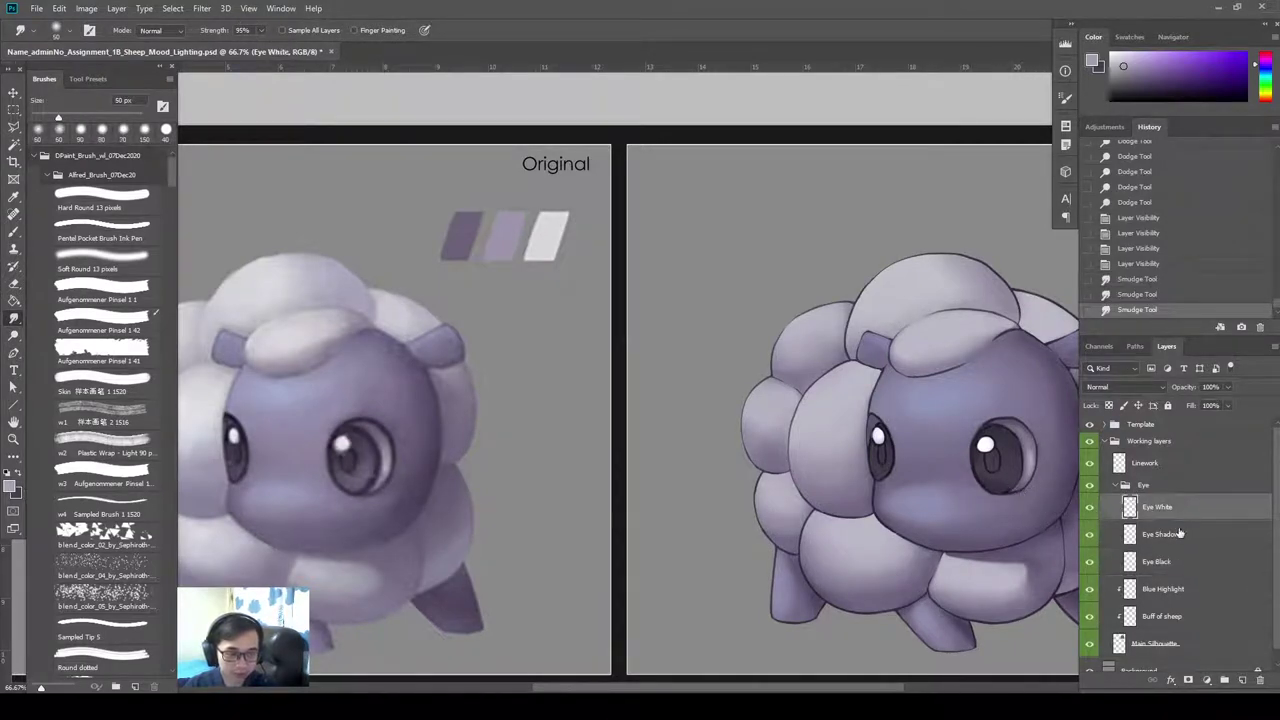
Add a new layer between Eye White and Eye Shadow and name it Eye reflection.
click(1140, 534)
click(1241, 680)
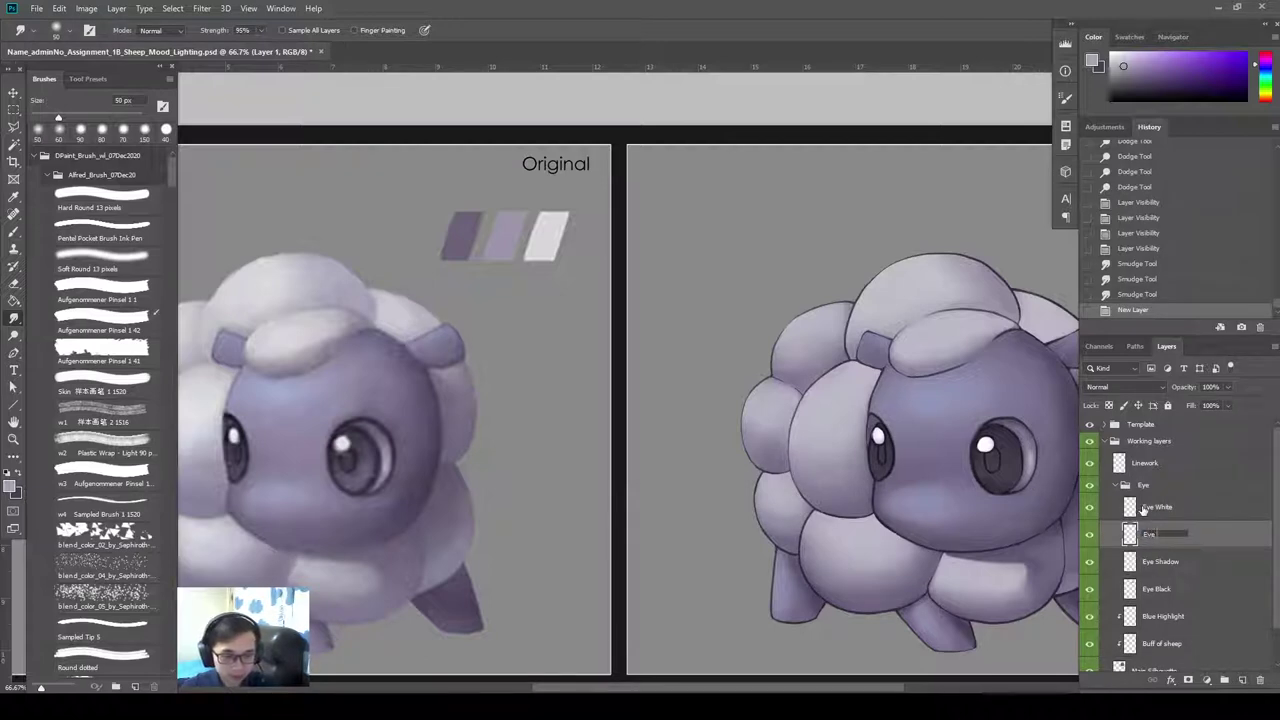
text(ion)
key(Return)
Trace the curved reflections in the reference sheep's eyes with temporary screen markings and clear them.
key(b)
key(ctrl+2)
mouse_move(363, 443)
mouse_down()
mouse_move(373, 472)
mouse_move(337, 467)
mouse_up()
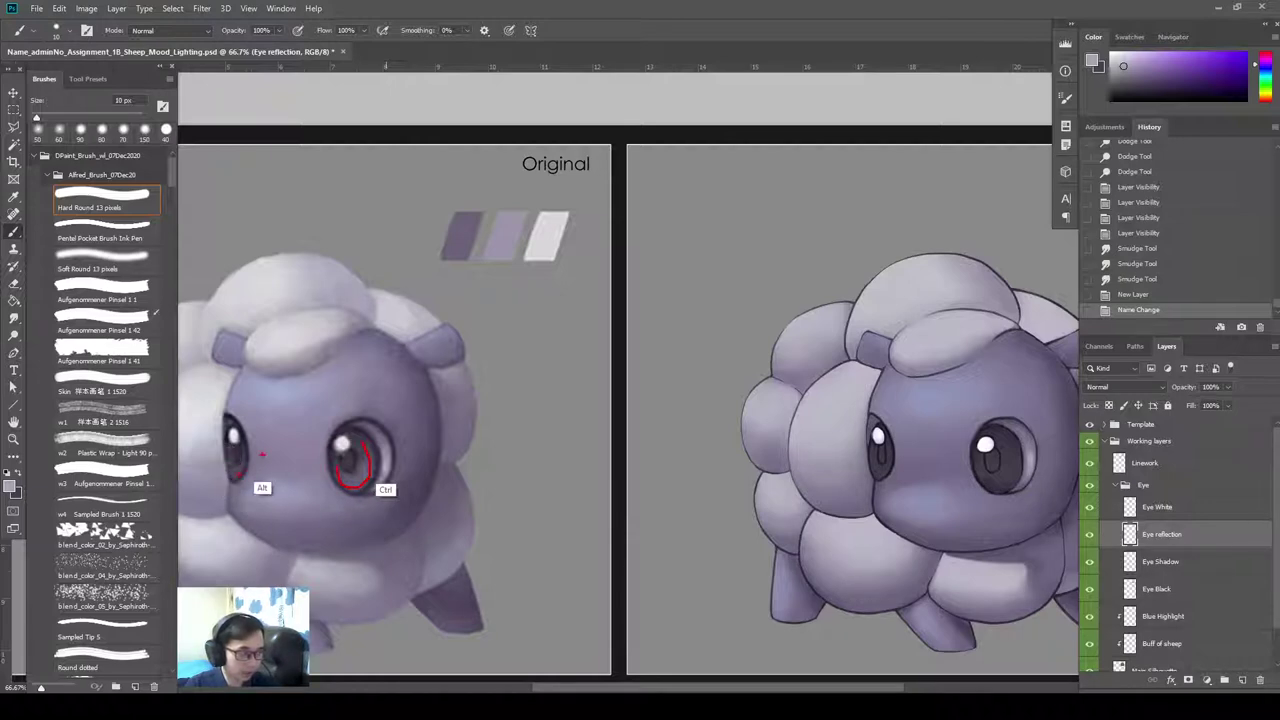
drag(222, 460, 272, 463)
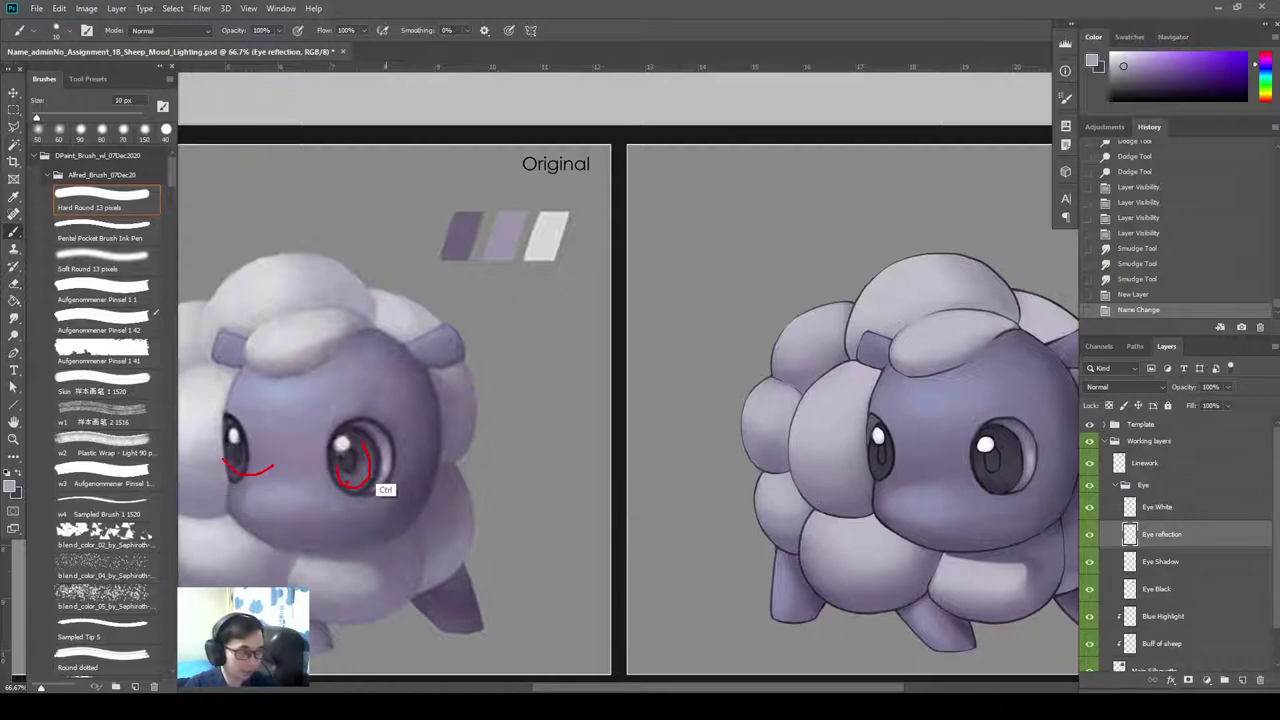
key(Escape)
key(ctrl+2)
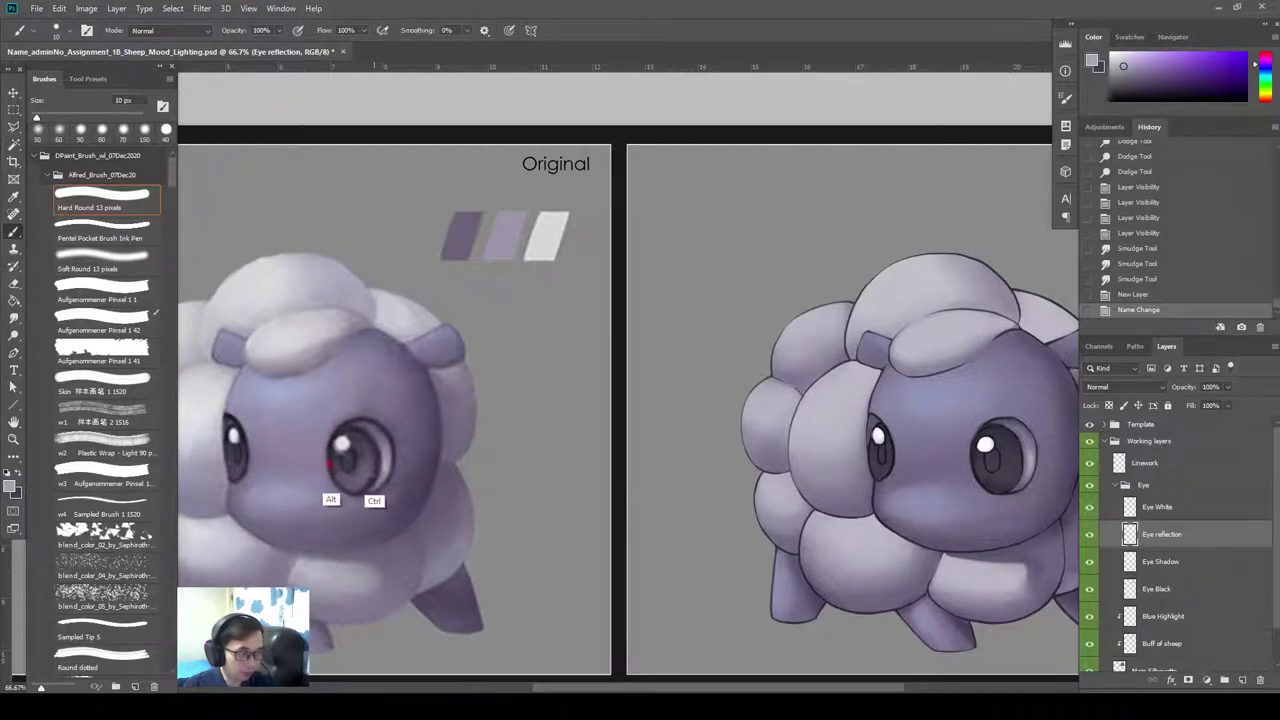
mouse_move(333, 463)
mouse_down()
mouse_move(340, 482)
mouse_move(375, 466)
mouse_up()
mouse_move(228, 460)
mouse_down()
mouse_move(247, 455)
mouse_move(238, 475)
mouse_up()
key(Escape)
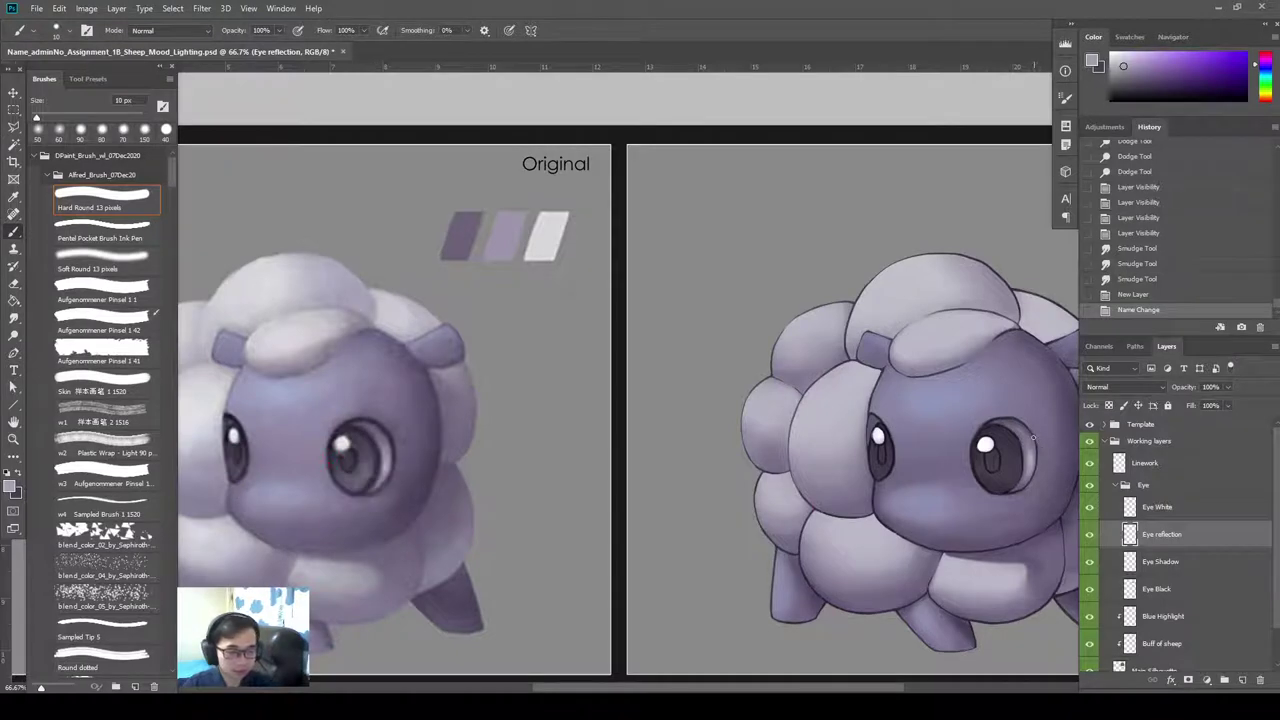
Paint curved reflections in the lower part of both eyes with a 35 px hard round brush and set the layer's fill to 43%.
mouse_move(1033, 437)
mouse_down()
mouse_move(1022, 488)
mouse_move(990, 488)
mouse_move(1024, 472)
mouse_up()
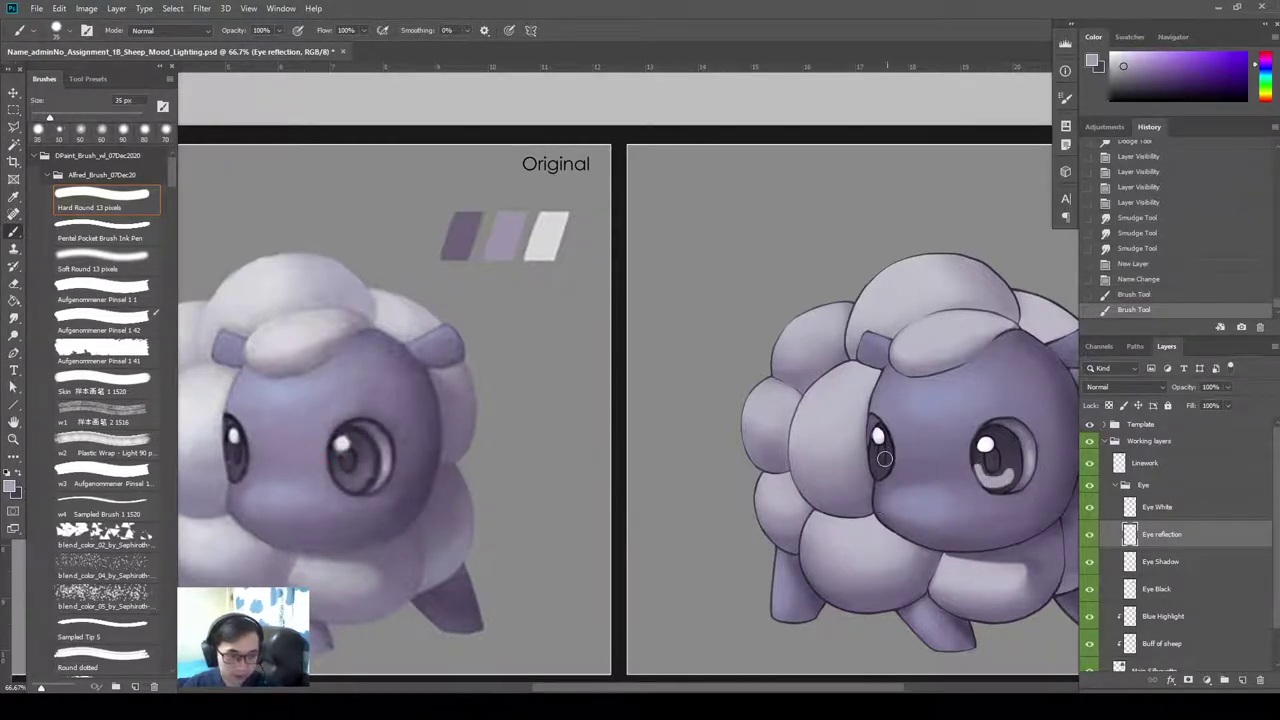
key(ctrl+z)
drag(872, 452, 884, 468)
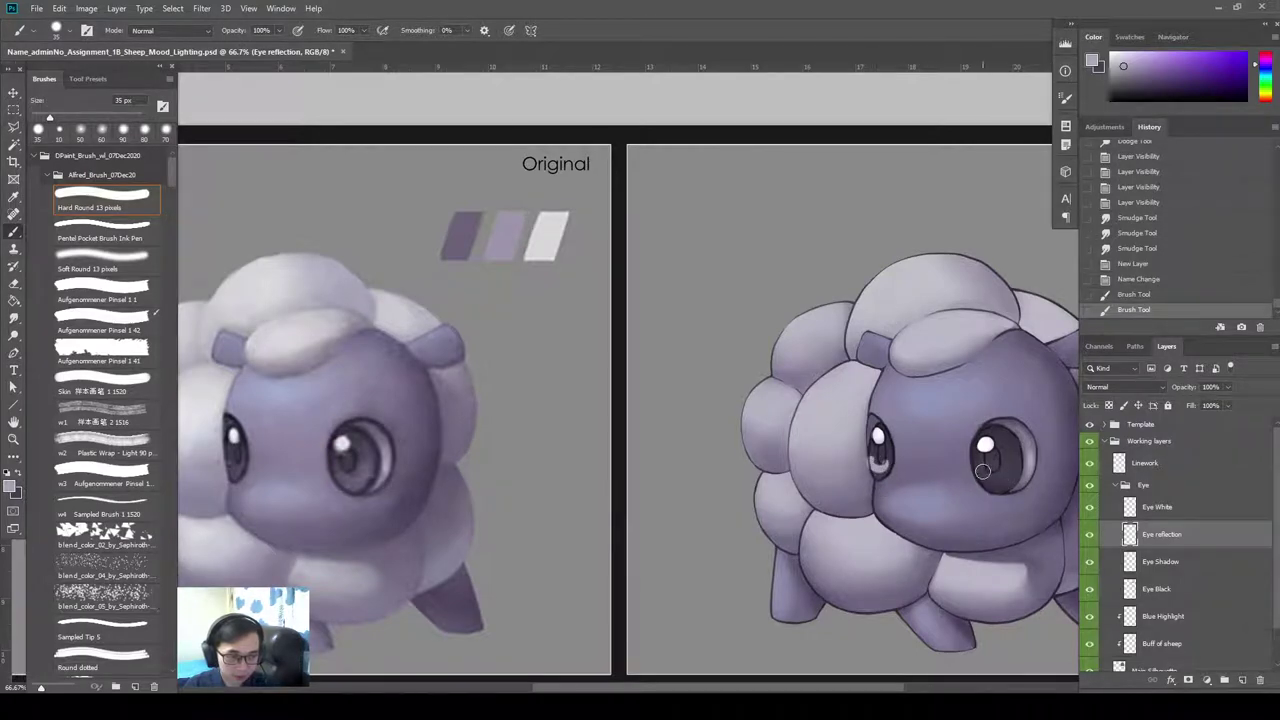
drag(999, 482, 1022, 468)
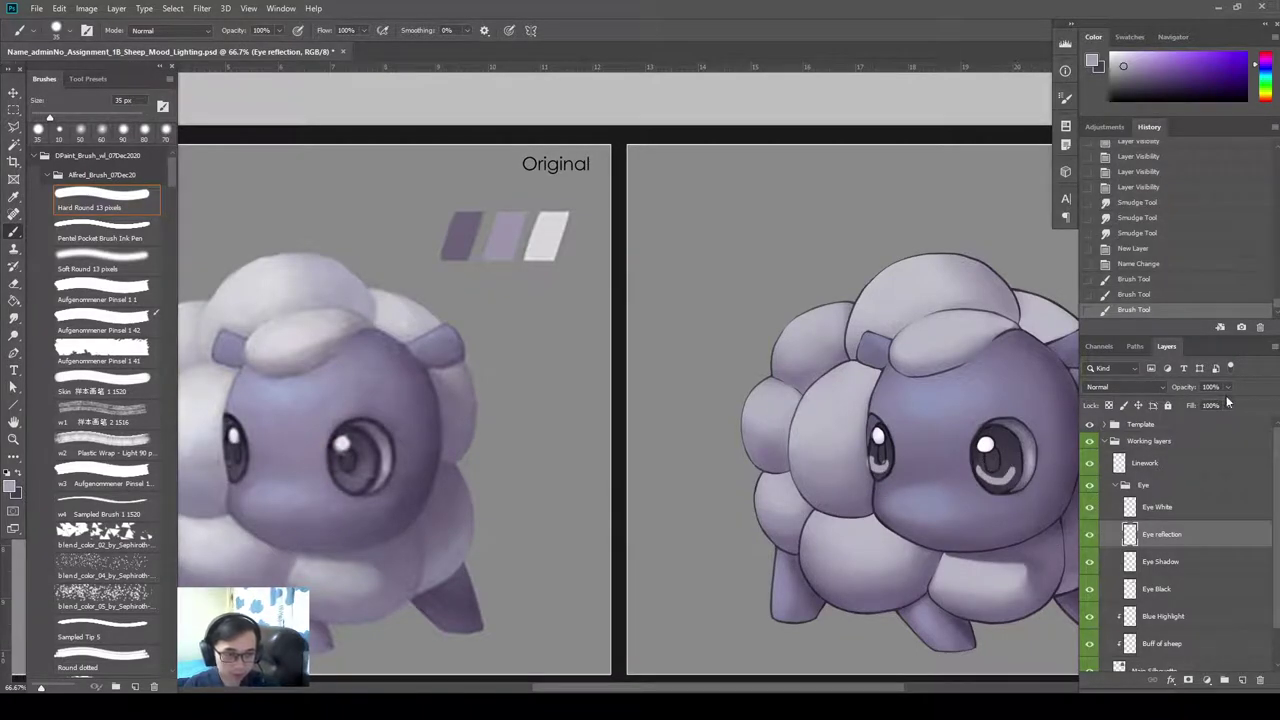
drag(1190, 408, 1152, 419)
Soften the larger eye's reflection with the Smudge tool at 200 px.
drag(978, 483, 926, 511)
key(r)
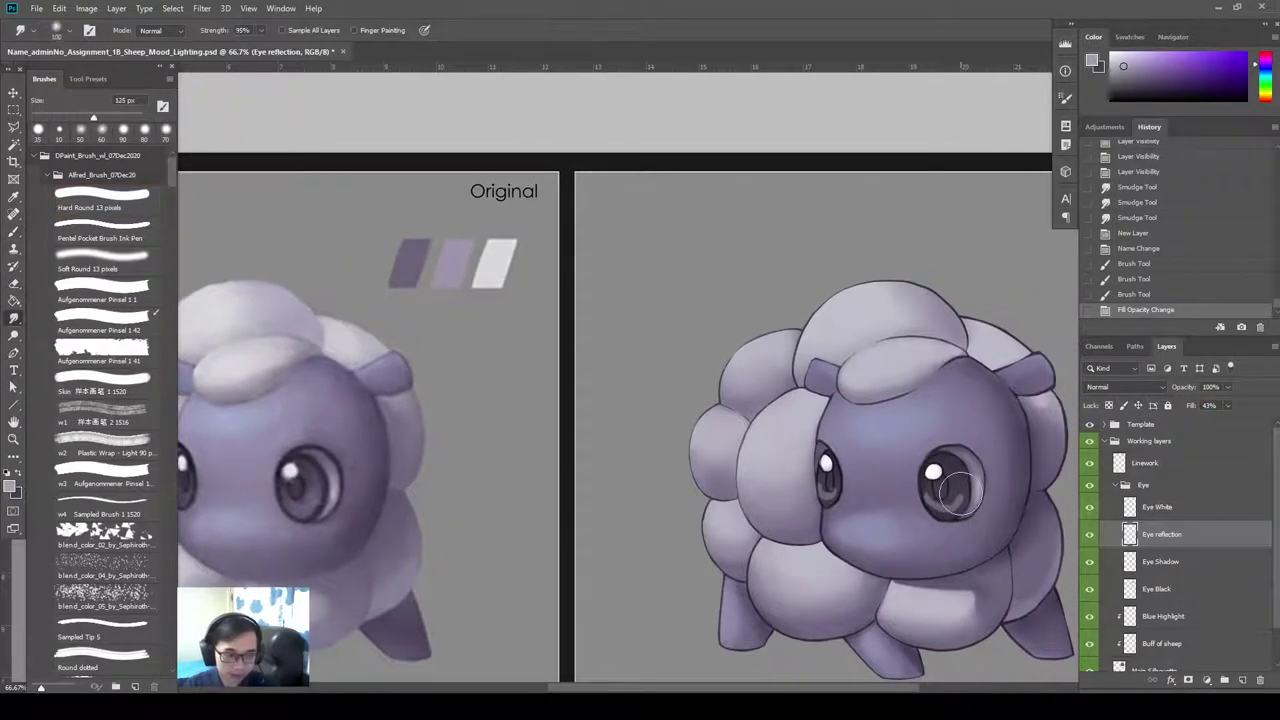
key(bracketright)
key(bracketright)
key(bracketright)
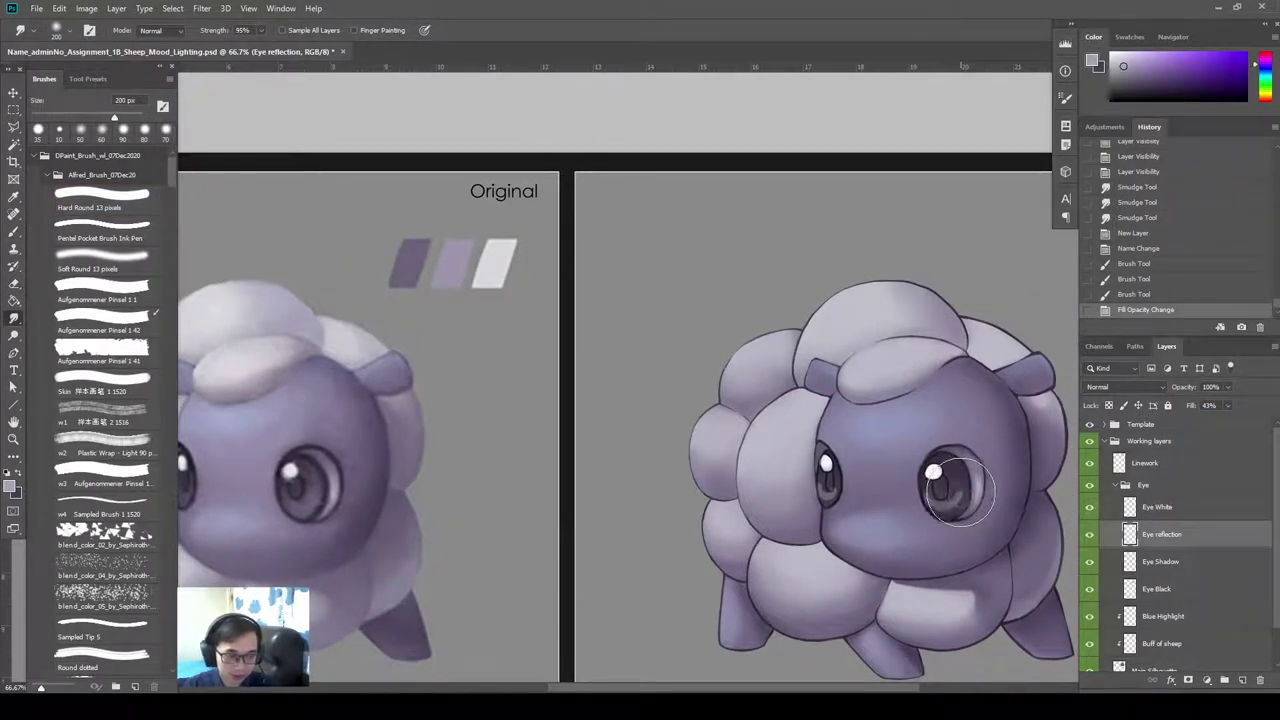
mouse_move(957, 493)
mouse_down()
mouse_move(925, 488)
mouse_move(927, 474)
mouse_move(947, 513)
mouse_move(942, 484)
mouse_up()
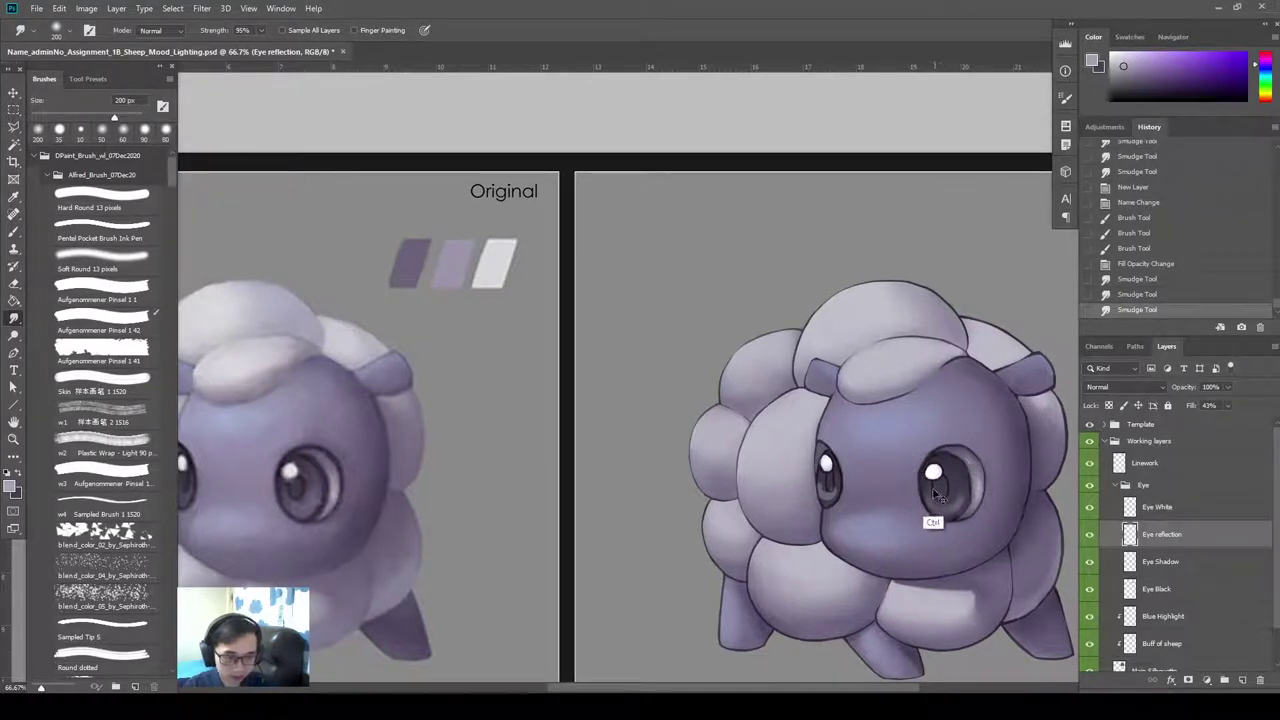
Refine the larger eye's reflection with progressively smaller Smudge brushes, starting at 125 px, and undo the last stroke.
key(bracketleft)
key(bracketleft)
key(bracketleft)
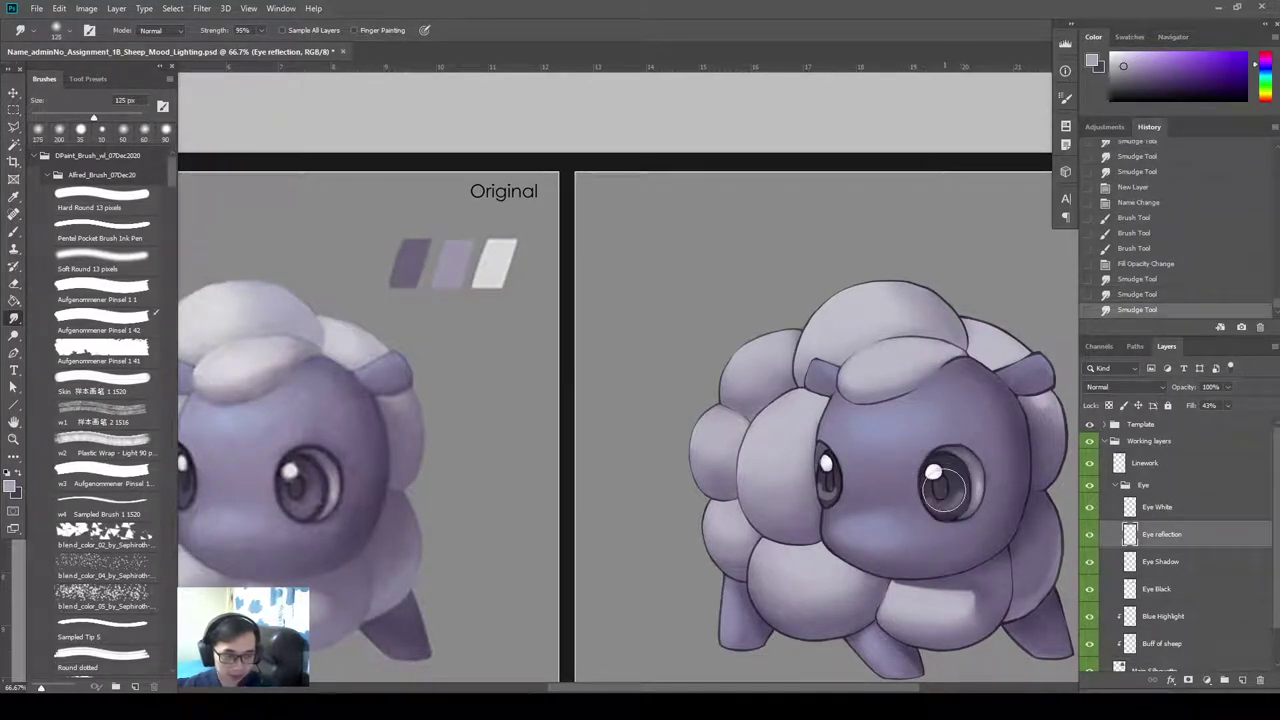
mouse_move(940, 487)
mouse_down()
mouse_move(963, 487)
mouse_move(967, 510)
mouse_move(920, 520)
mouse_move(942, 478)
mouse_move(938, 492)
mouse_up()
key(bracketright)
key(bracketright)
key(bracketleft)
key(bracketleft)
key(bracketleft)
key(bracketleft)
key(bracketleft)
key(bracketleft)
key(bracketleft)
key(ctrl+z)
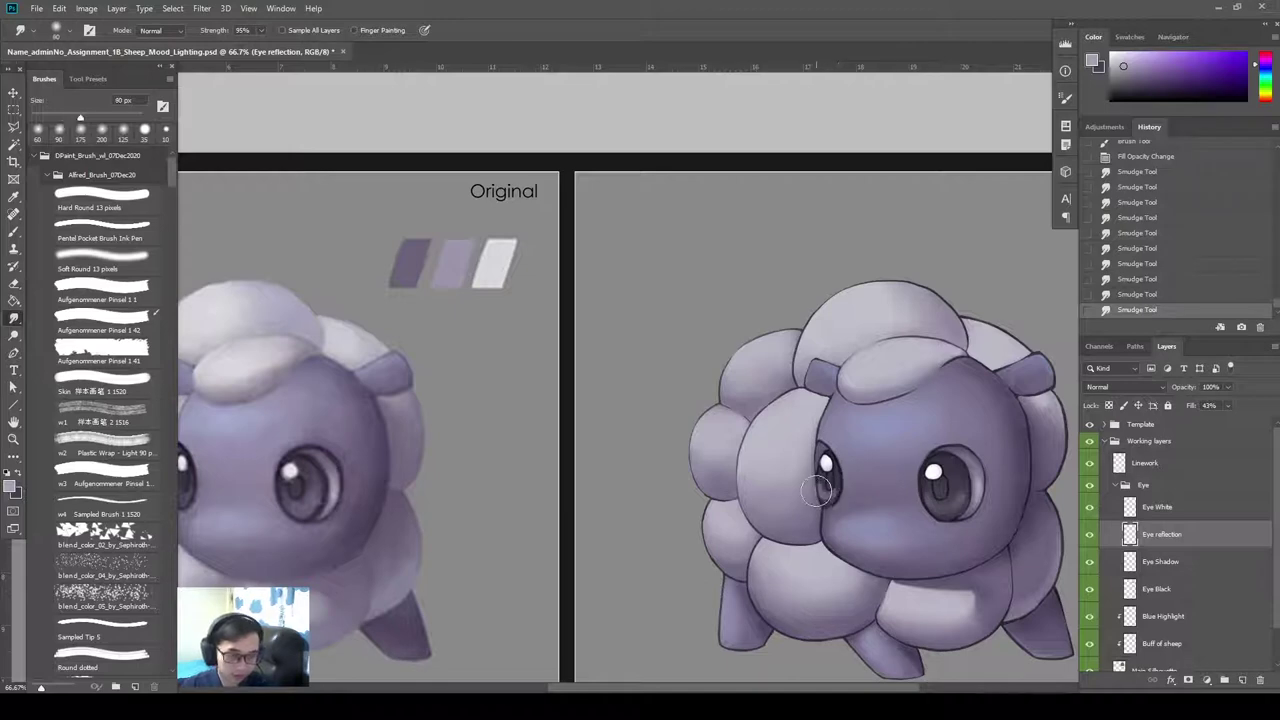
Blend the reflection in the lower part of the smaller eye with the Smudge tool.
mouse_move(819, 490)
mouse_down()
mouse_move(827, 501)
mouse_move(836, 484)
mouse_up()
key(bracketleft)
key(bracketleft)
key(bracketright)
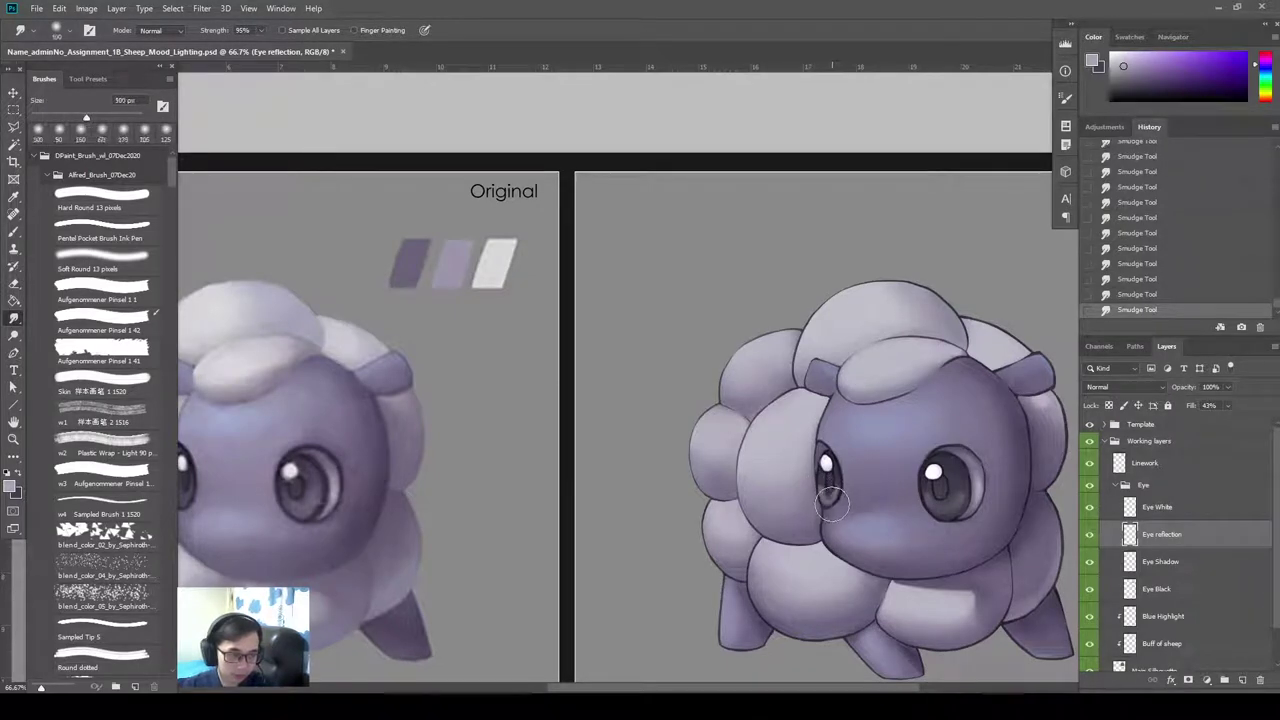
Paint over the larger eye's lower reflection with the brush at 55% opacity, undoing the unwanted strokes.
drag(852, 476, 905, 518)
key(o)
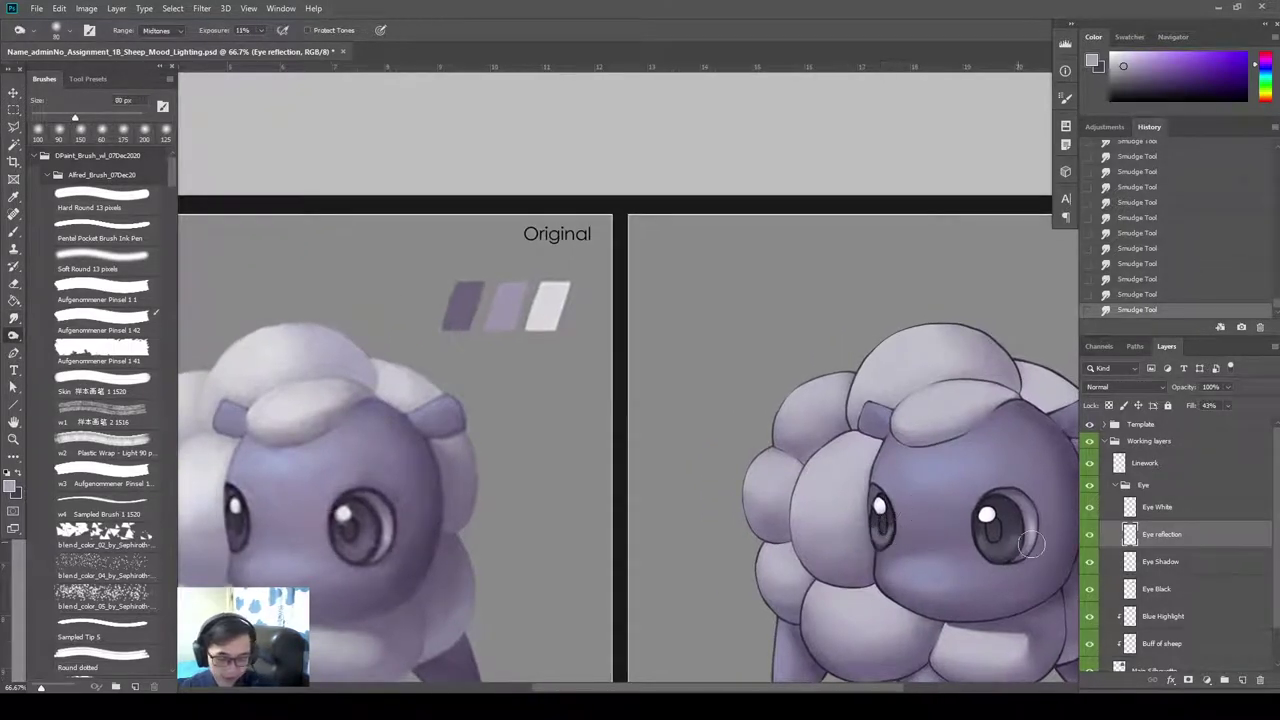
key(b)
drag(985, 541, 997, 546)
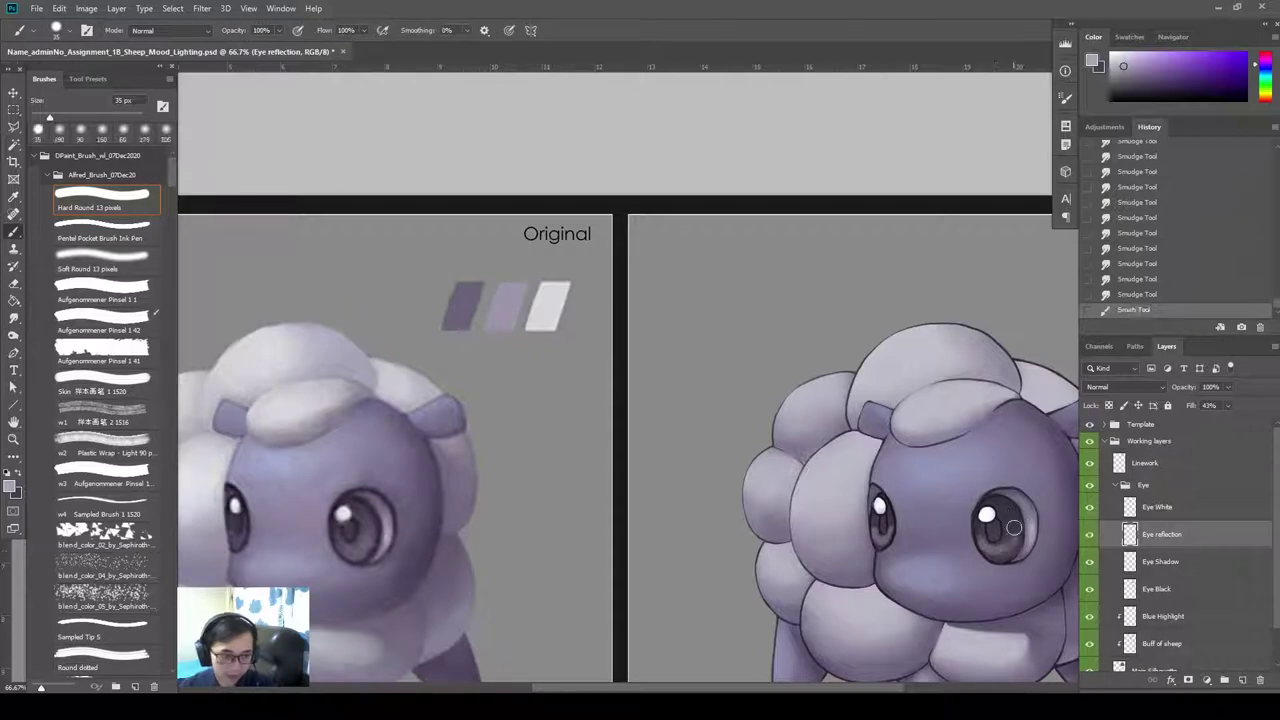
key(ctrl+z)
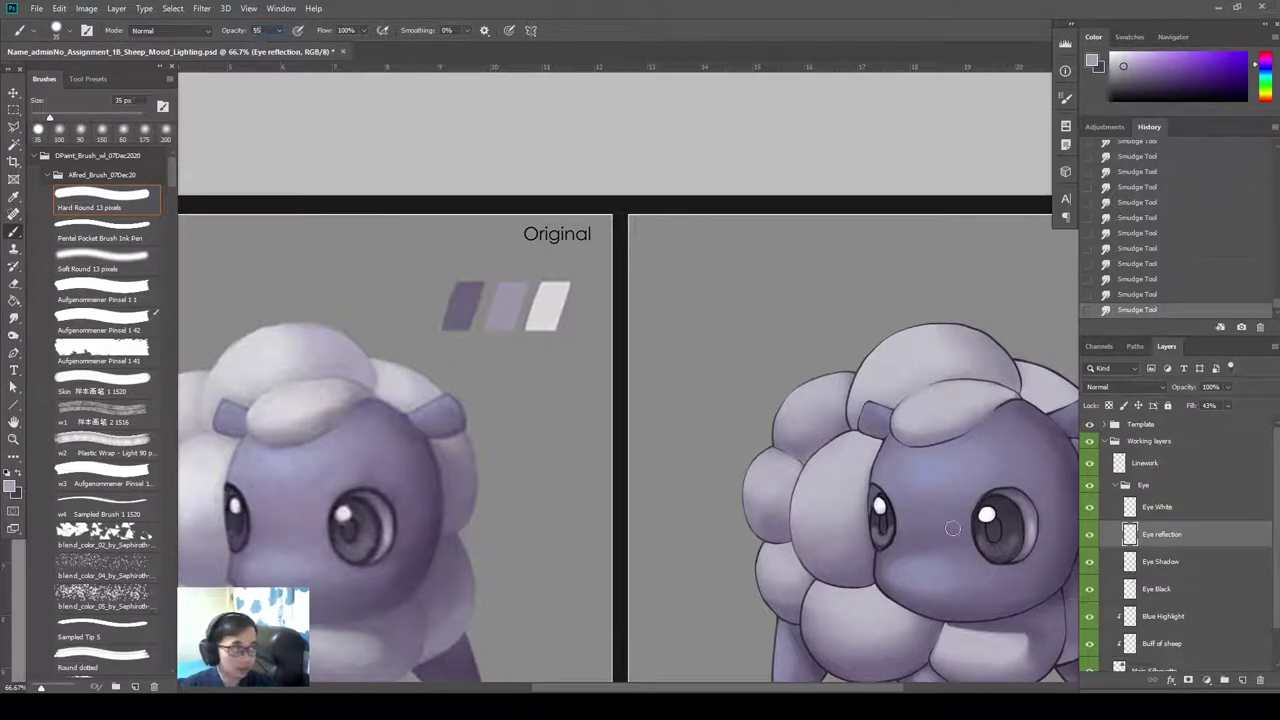
mouse_move(1016, 541)
mouse_down()
mouse_move(1016, 540)
mouse_move(982, 547)
mouse_move(1021, 538)
mouse_up()
key(ctrl+z)
key(ctrl+z)
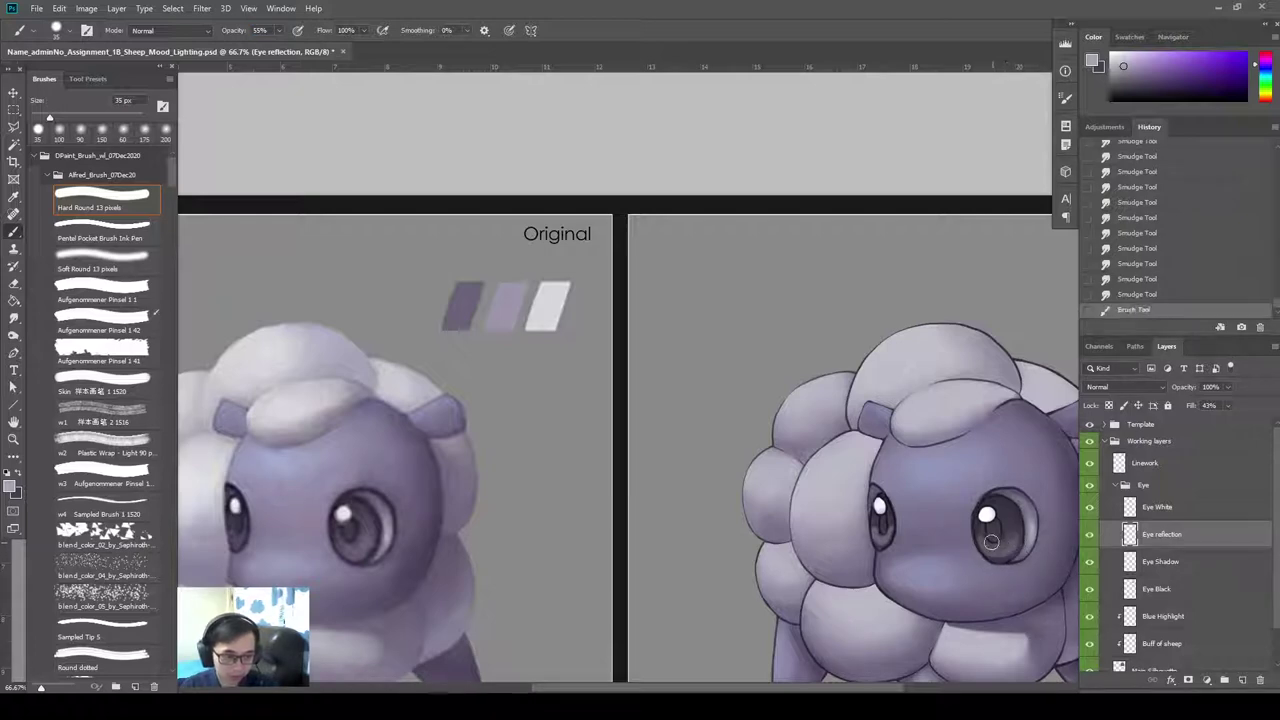
Thin out the reflections in both eyes with the Eraser at 22% opacity and a reduced brush size.
key(e)
drag(870, 520, 880, 528)
key(bracketleft)
key(bracketleft)
key(bracketleft)
key(bracketleft)
key(bracketleft)
key(bracketleft)
drag(876, 526, 884, 524)
drag(882, 526, 894, 517)
click(1006, 543)
click(1020, 536)
click(883, 524)
drag(938, 513, 835, 441)
Invert and restore the Eye reflection layer's colours, and lightly erase more of the larger eye's reflection.
key(ctrl+i)
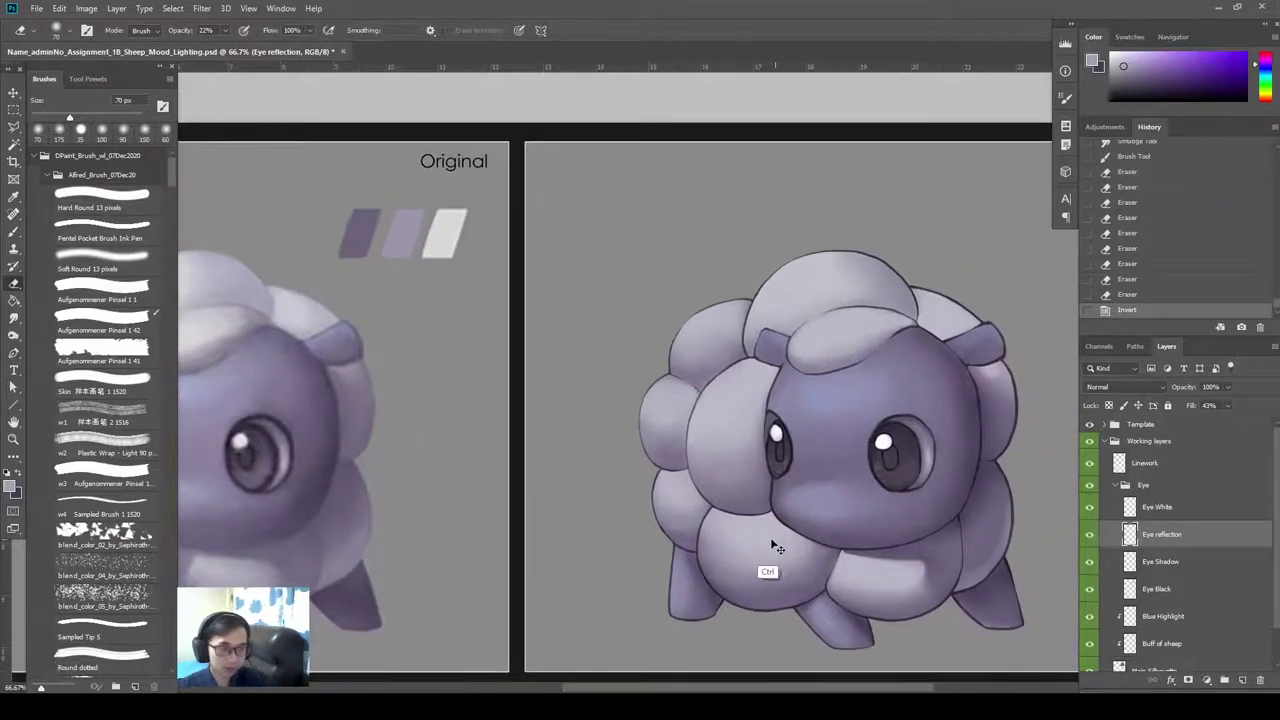
key(ctrl+i)
mouse_move(838, 492)
mouse_down()
mouse_move(869, 499)
mouse_move(849, 519)
mouse_move(898, 483)
mouse_up()
drag(871, 484, 905, 489)
mouse_move(876, 489)
mouse_down()
mouse_move(909, 487)
mouse_move(936, 506)
mouse_move(981, 498)
mouse_up()
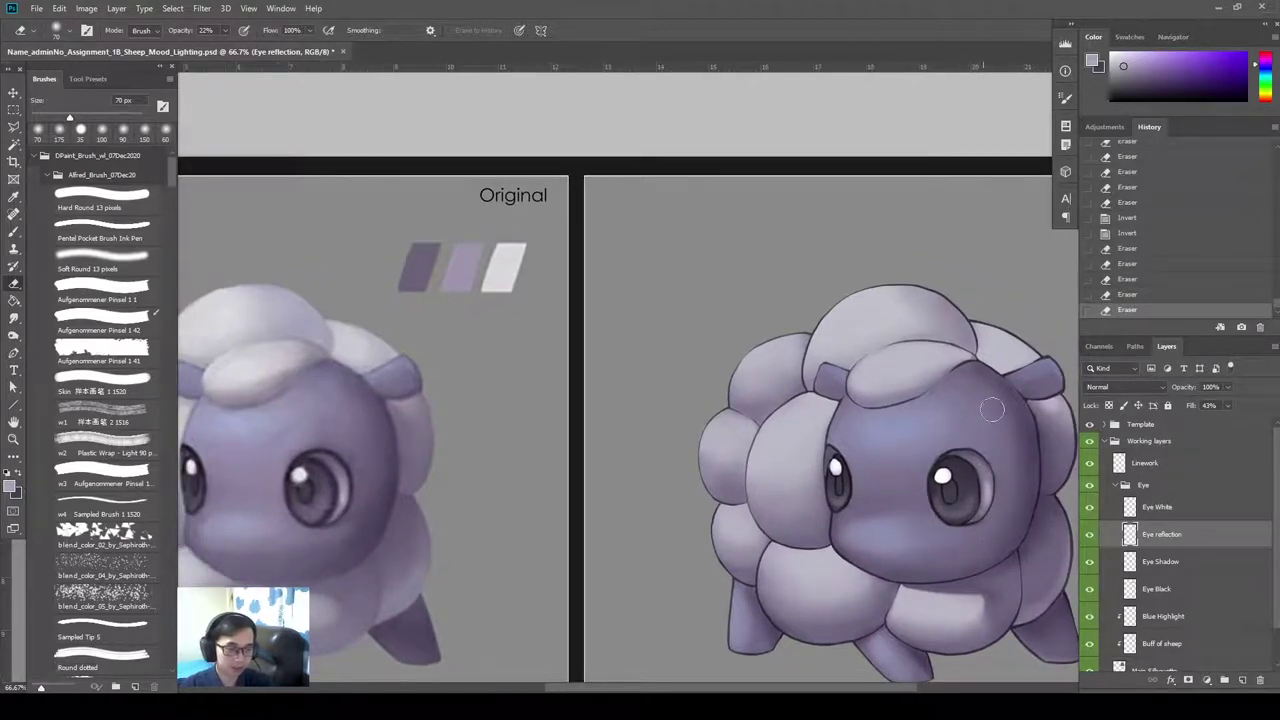
key(ctrl+minus)
key(ctrl+minus)
key(ctrl+plus)
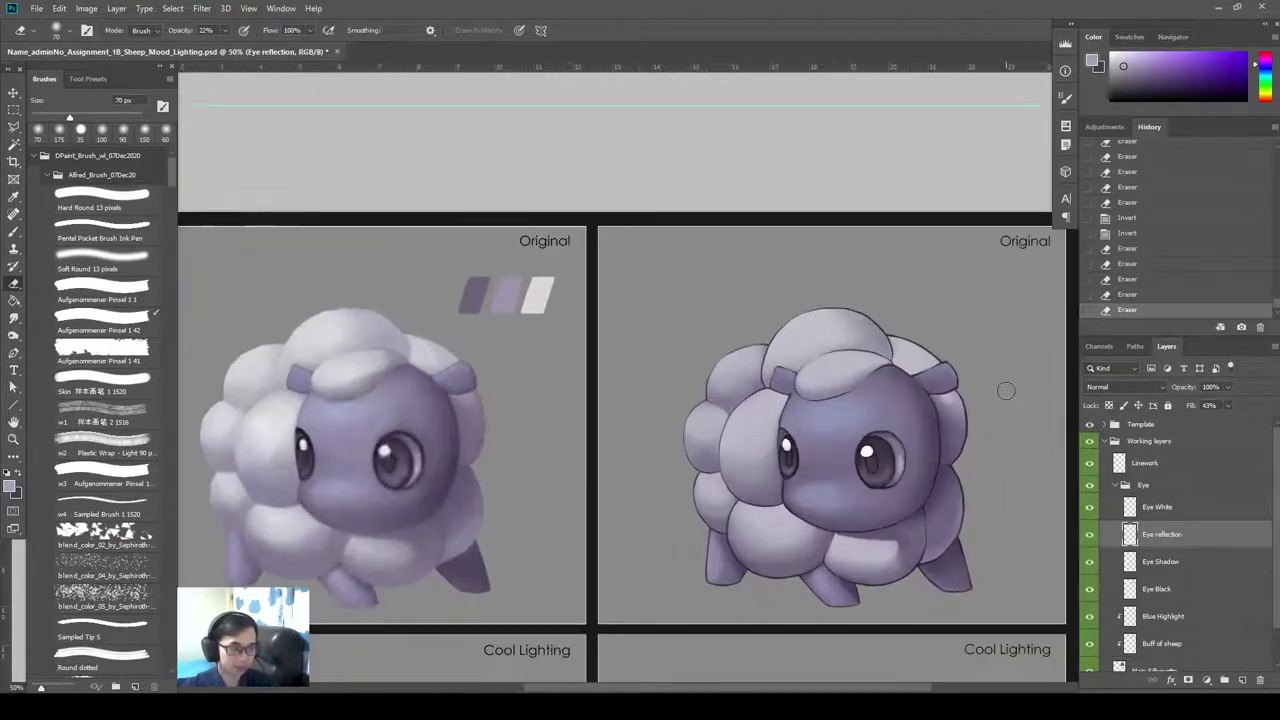
drag(868, 458, 898, 486)
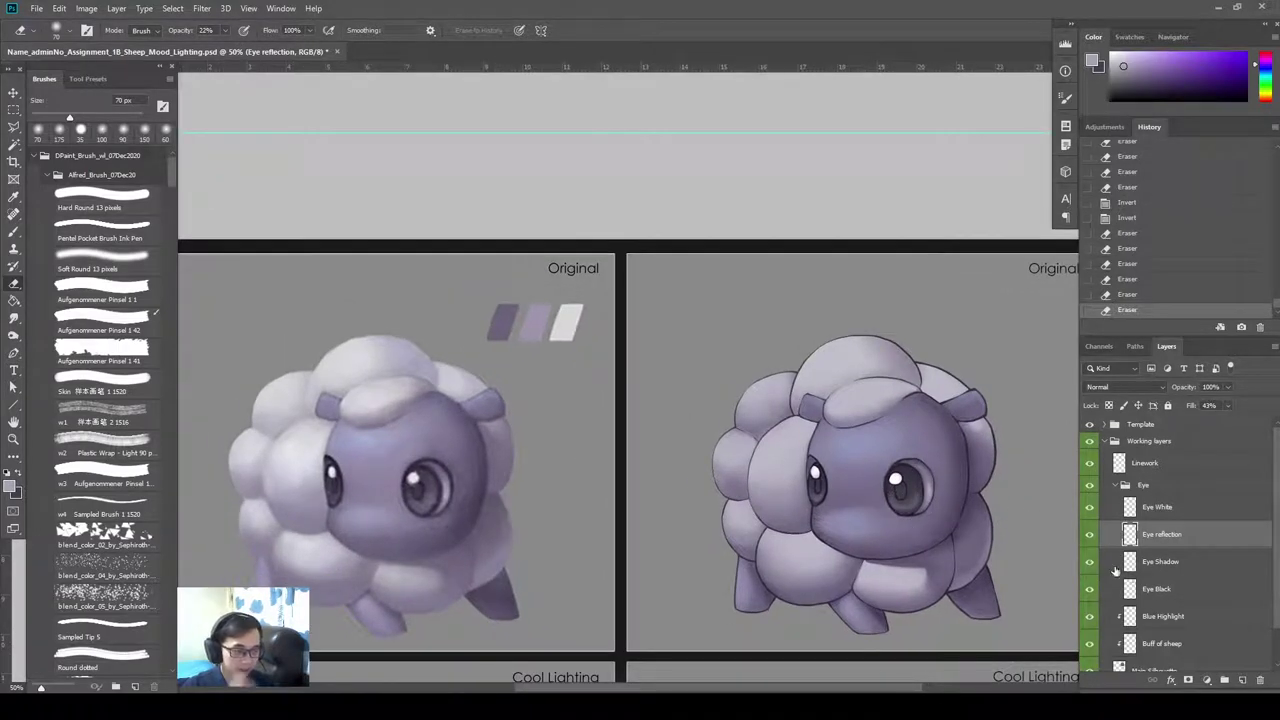
Smudge the blue highlight on the sheep's muzzle on the Blue Highlight layer and undo the last strokes.
drag(851, 560, 868, 480)
click(1198, 620)
key(r)
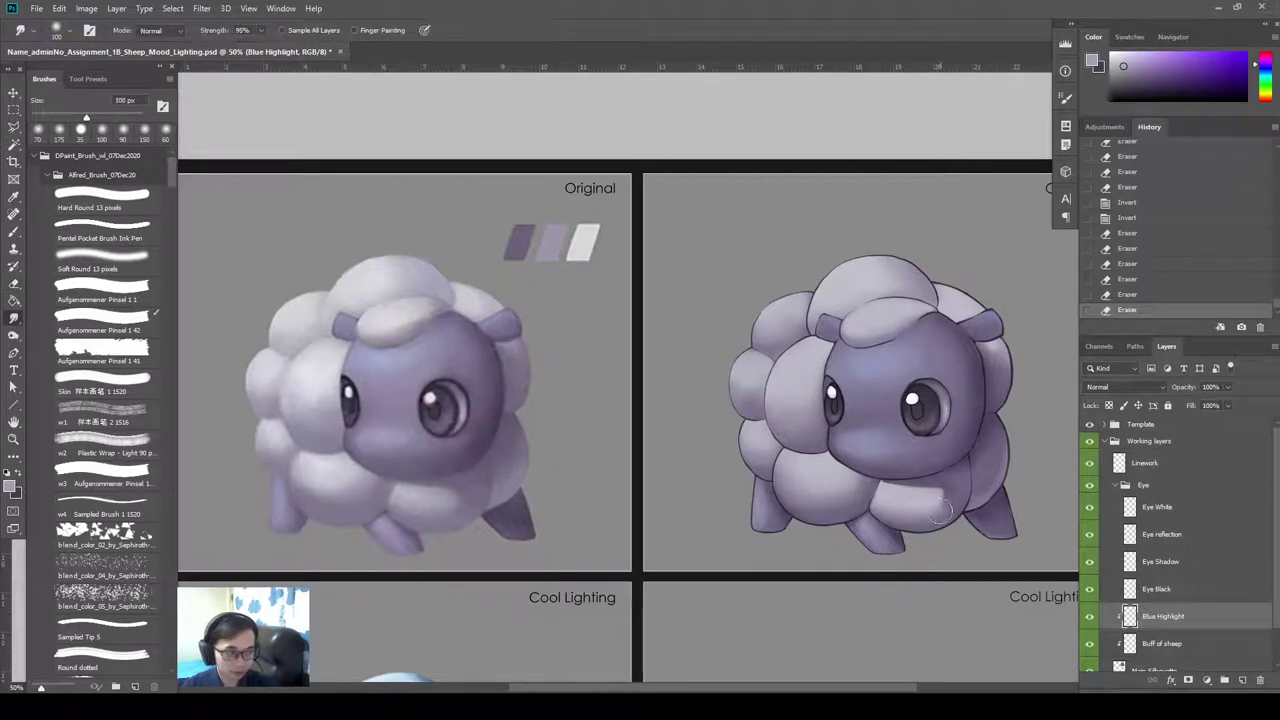
key(bracketright)
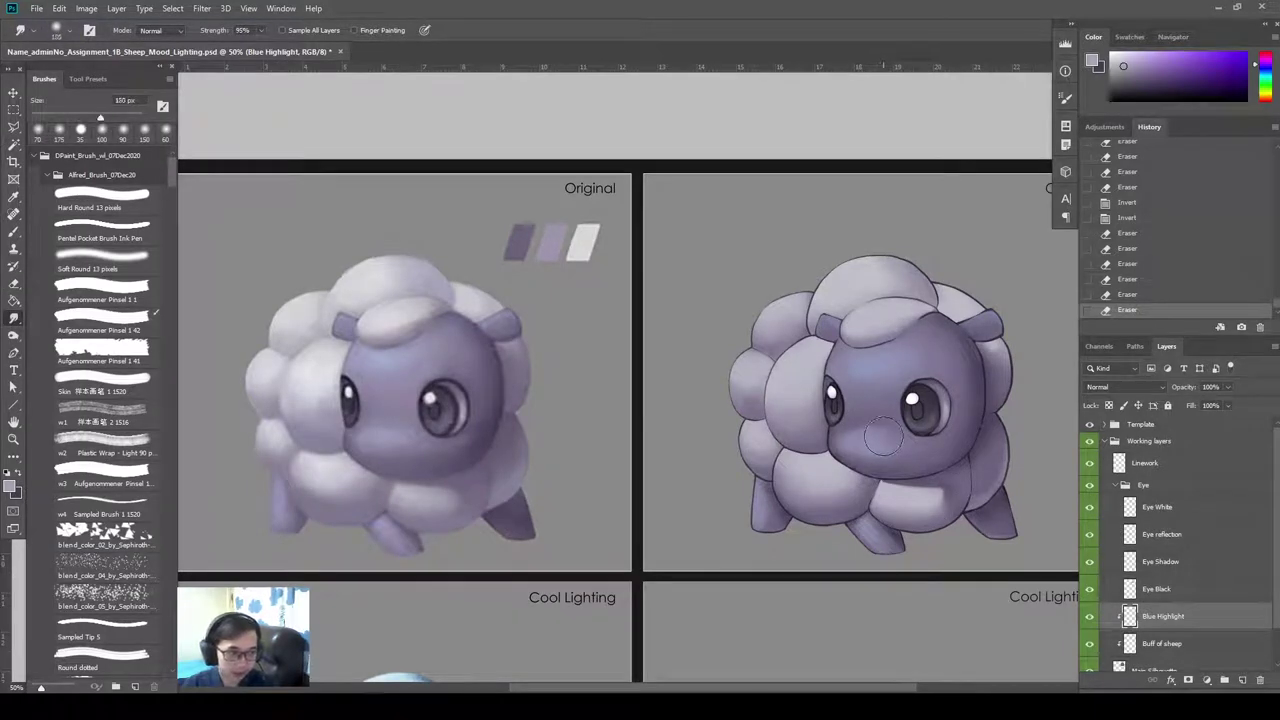
drag(877, 437, 889, 443)
key(bracketleft)
key(bracketleft)
key(bracketleft)
key(ctrl+alt+z)
key(ctrl+alt+z)
Blend the blue highlights on the sheep's forehead and smaller ear with the Smudge tool, adjusting the brush size.
key(bracketright)
key(bracketright)
key(bracketright)
key(bracketleft)
drag(857, 363, 932, 336)
key(bracketright)
key(bracketright)
key(bracketright)
key(bracketright)
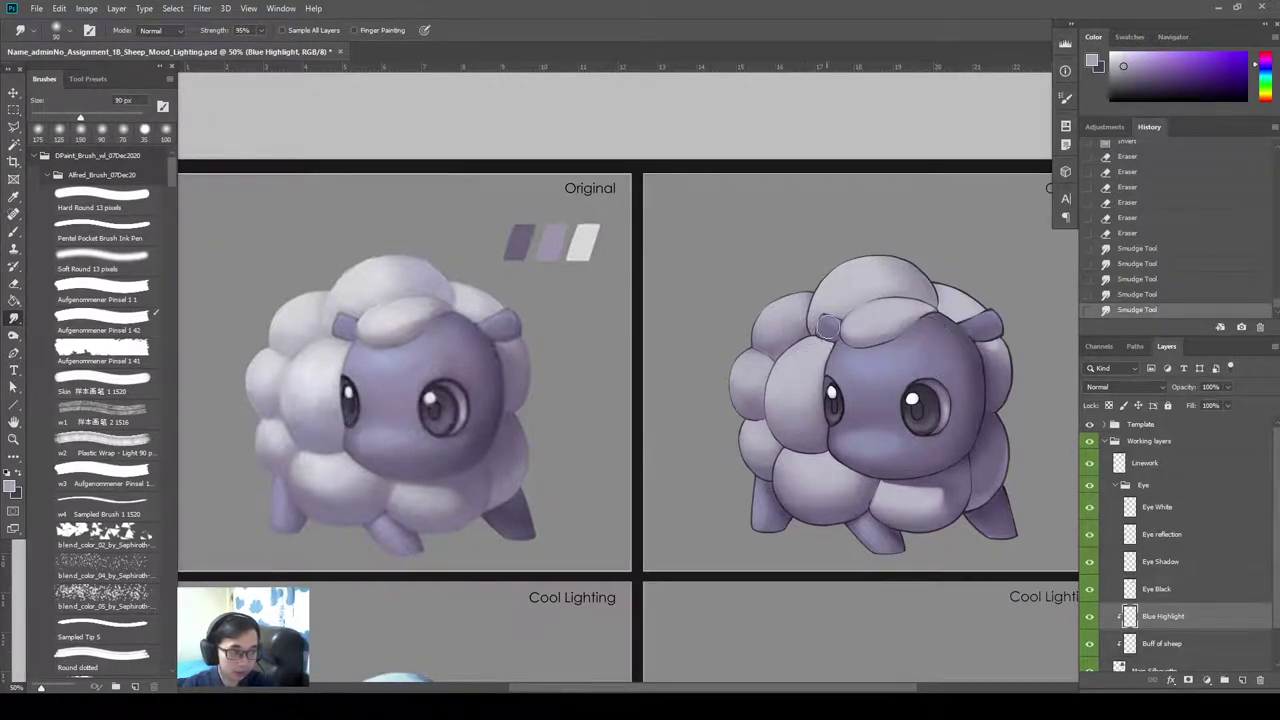
drag(827, 325, 833, 328)
Brighten the forehead's blue highlight with a greatly enlarged Dodge brush on highlights at 11% exposure.
key(o)
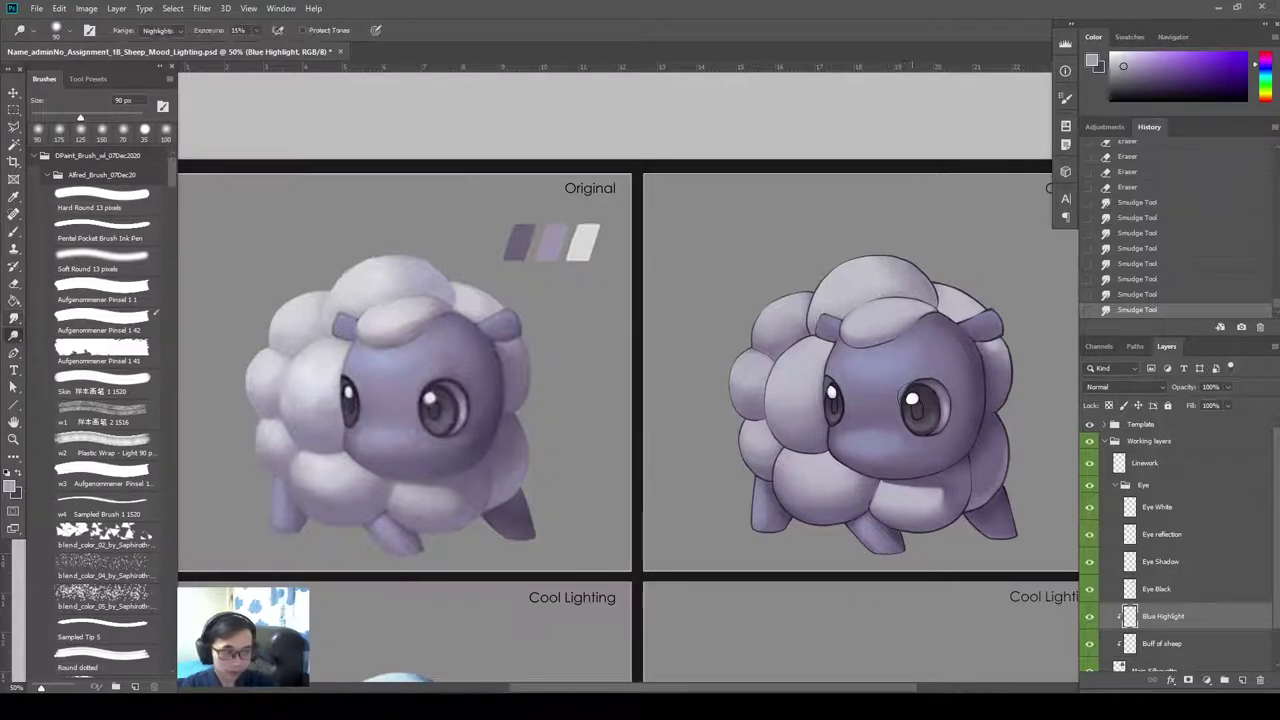
key(shift+o)
key(shift+o)
key(shift+o)
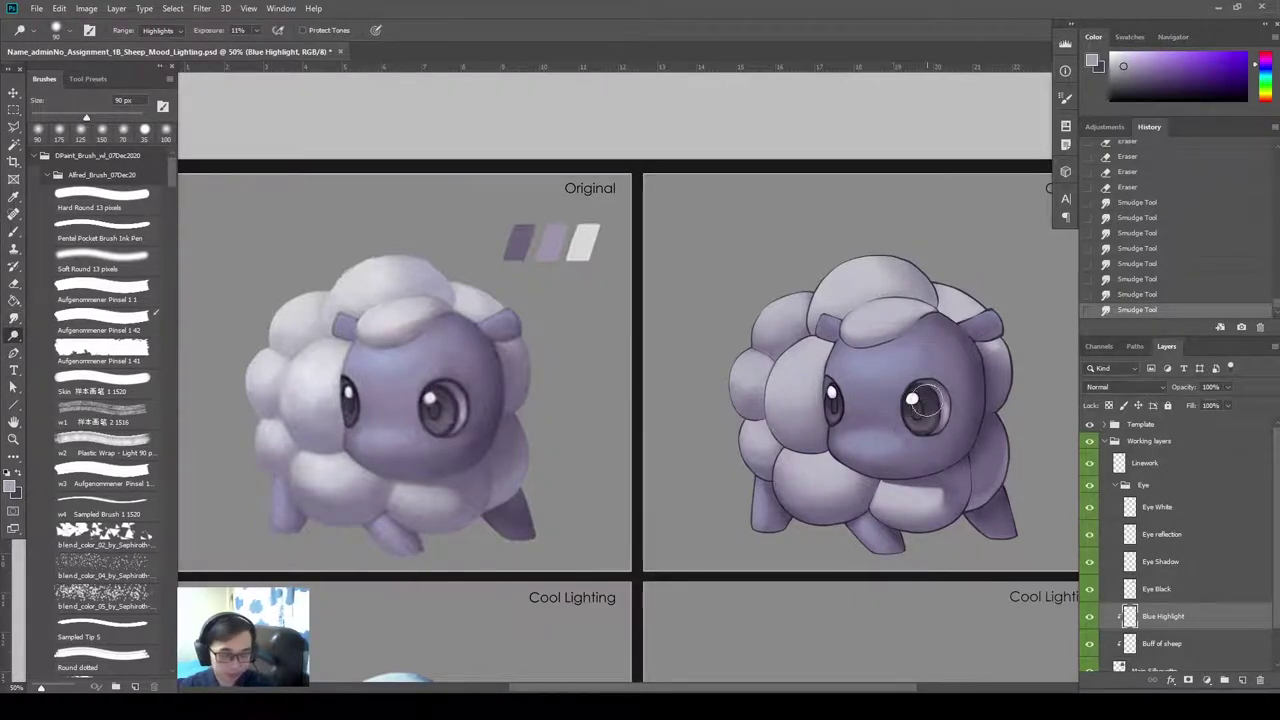
key(bracketright)
key(bracketright)
key(bracketright)
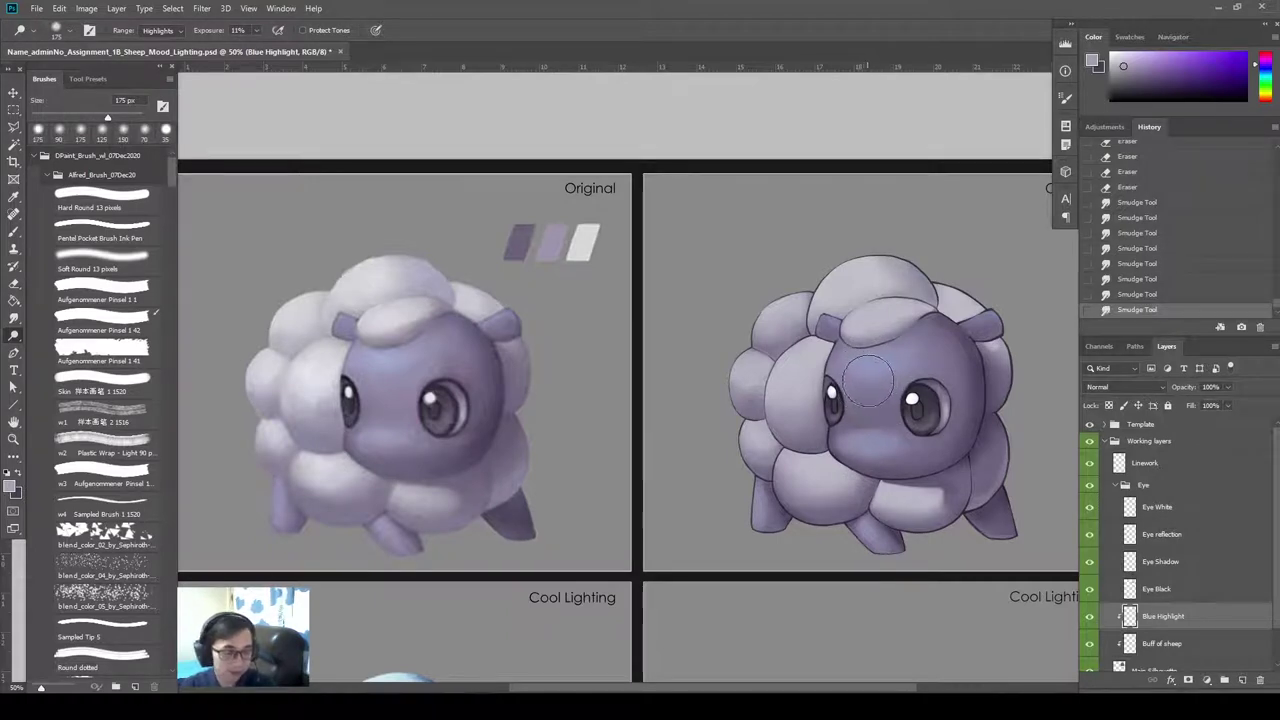
key(bracketright)
key(bracketright)
key(bracketright)
key(bracketright)
key(bracketright)
drag(864, 367, 869, 366)
Brighten the muzzle's blue highlight with the Dodge tool at 150 px.
key(bracketleft)
key(bracketleft)
key(bracketleft)
key(bracketleft)
key(bracketleft)
key(bracketleft)
key(bracketleft)
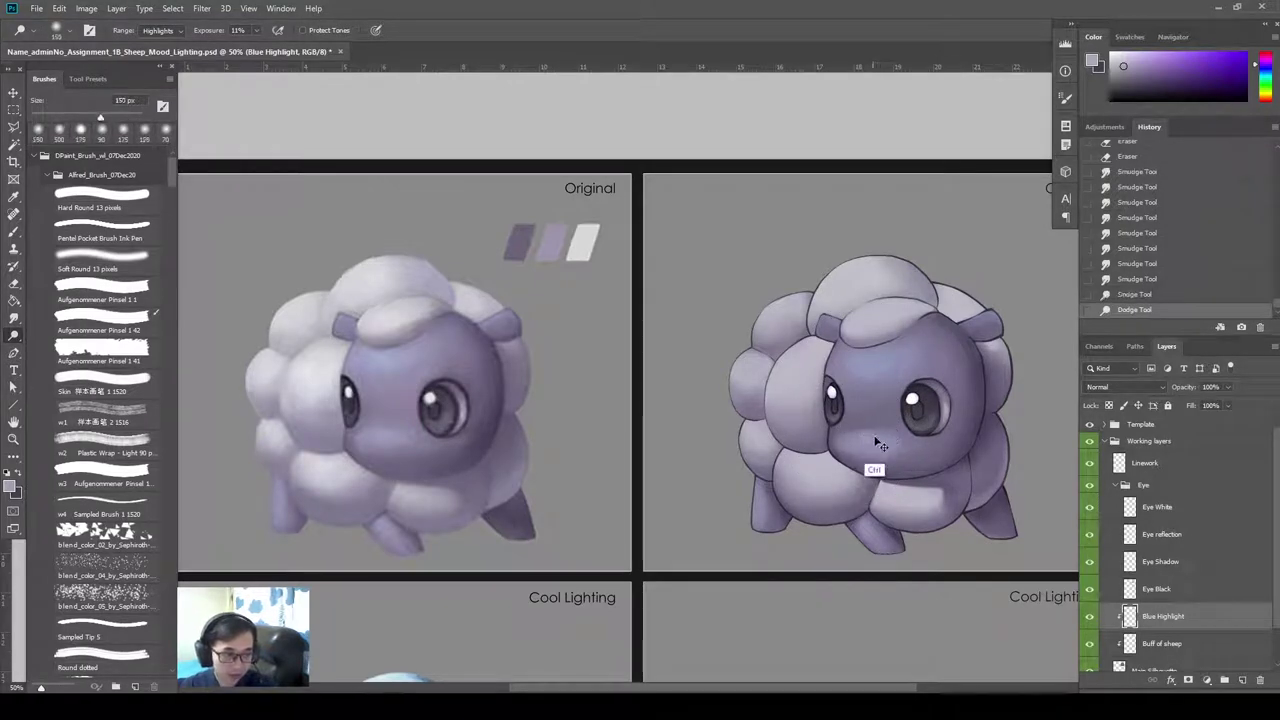
drag(875, 437, 880, 420)
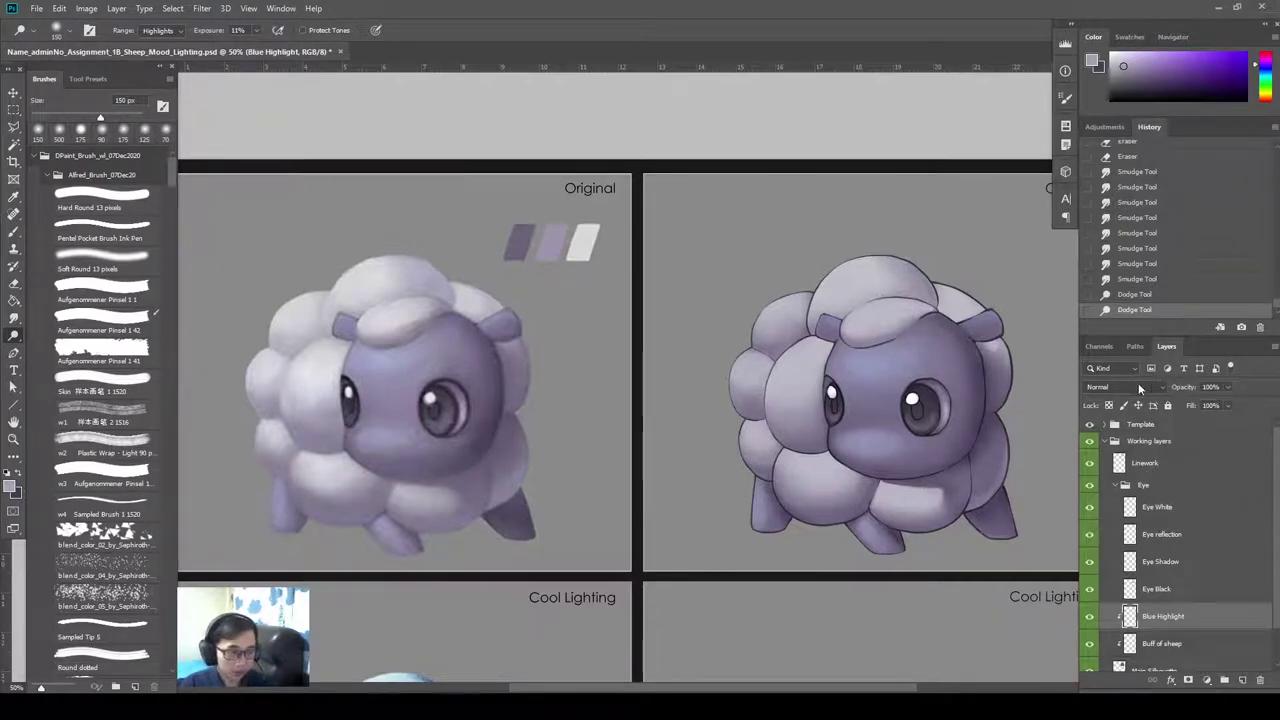
Soften the blue muzzle highlight beneath the larger eye with a 150 px Eraser at 22% opacity.
key(e)
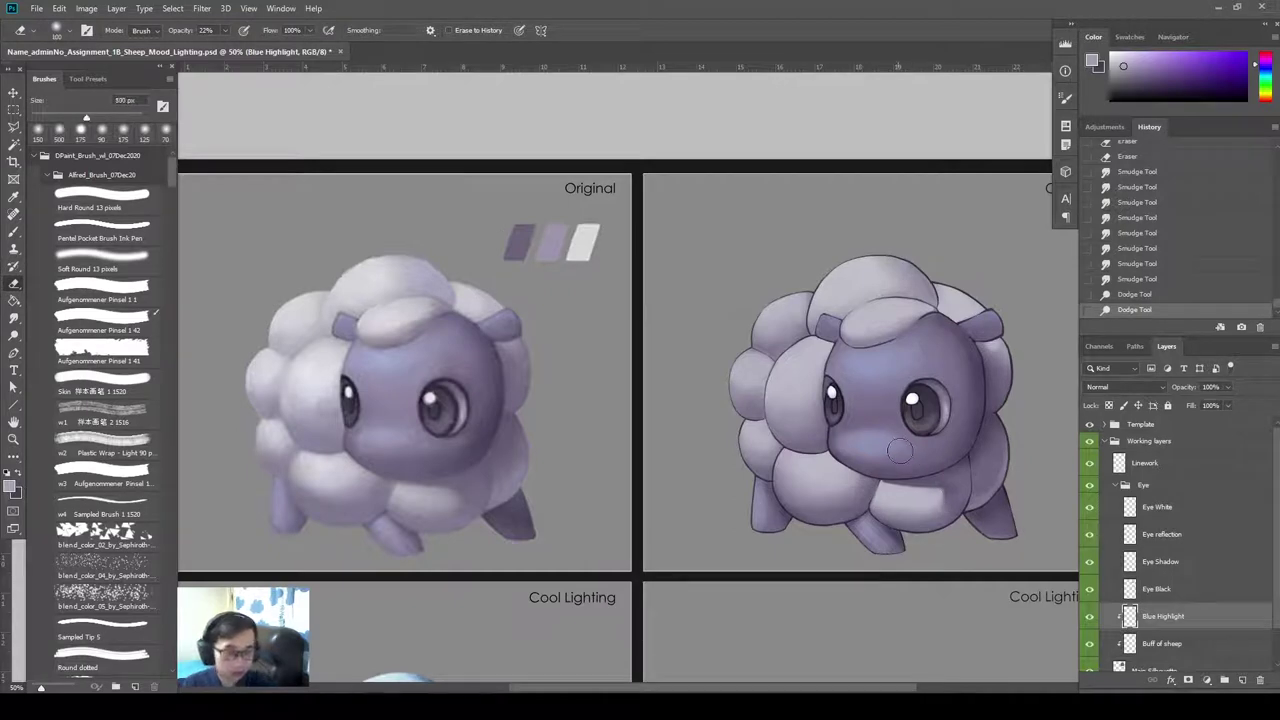
key(bracketright)
key(bracketright)
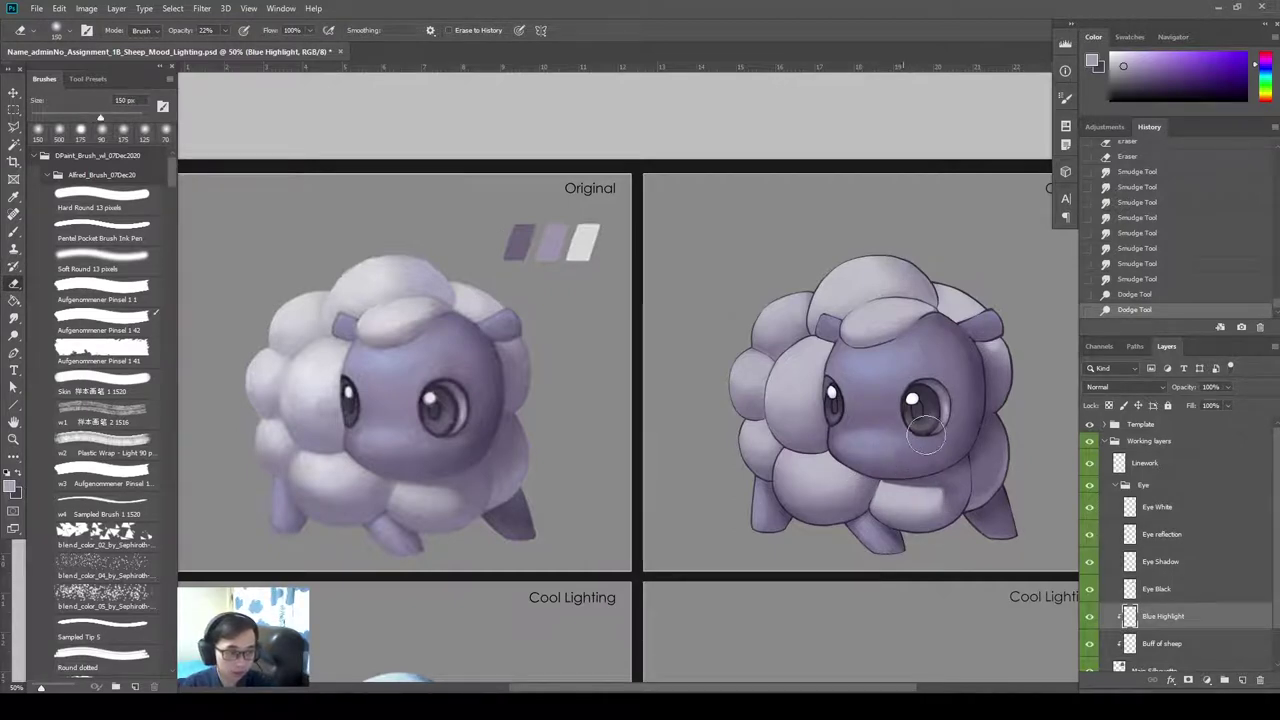
drag(925, 428, 886, 448)
key(bracketright)
key(bracketright)
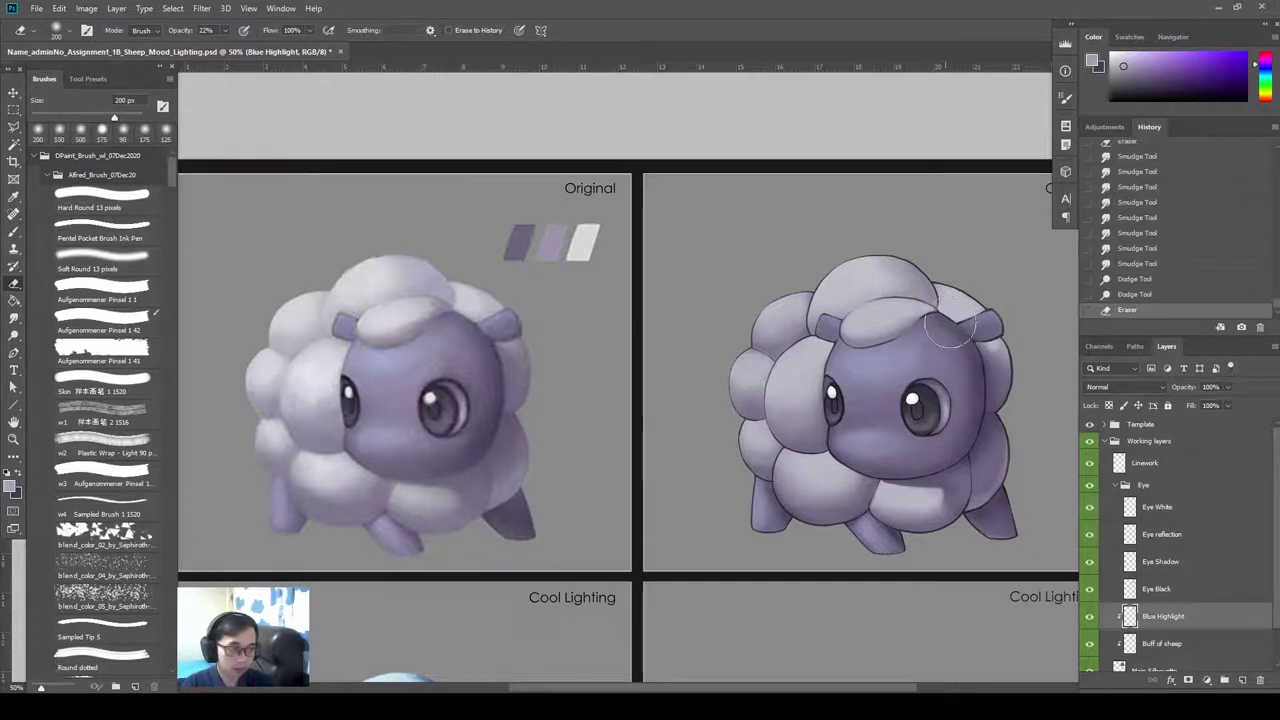
Smudge the blue forehead highlight toward the upper edge of the face with a 175 px brush at 95% strength.
key(r)
key(bracketright)
key(bracketright)
key(bracketright)
key(bracketright)
drag(909, 340, 940, 322)
mouse_move(1030, 485)
mouse_down()
mouse_move(1017, 509)
mouse_move(1022, 500)
mouse_up()
Collapse the Eye group, check its visibility and add a new layer directly above the Blue Highlight layer.
click(1195, 506)
click(1115, 485)
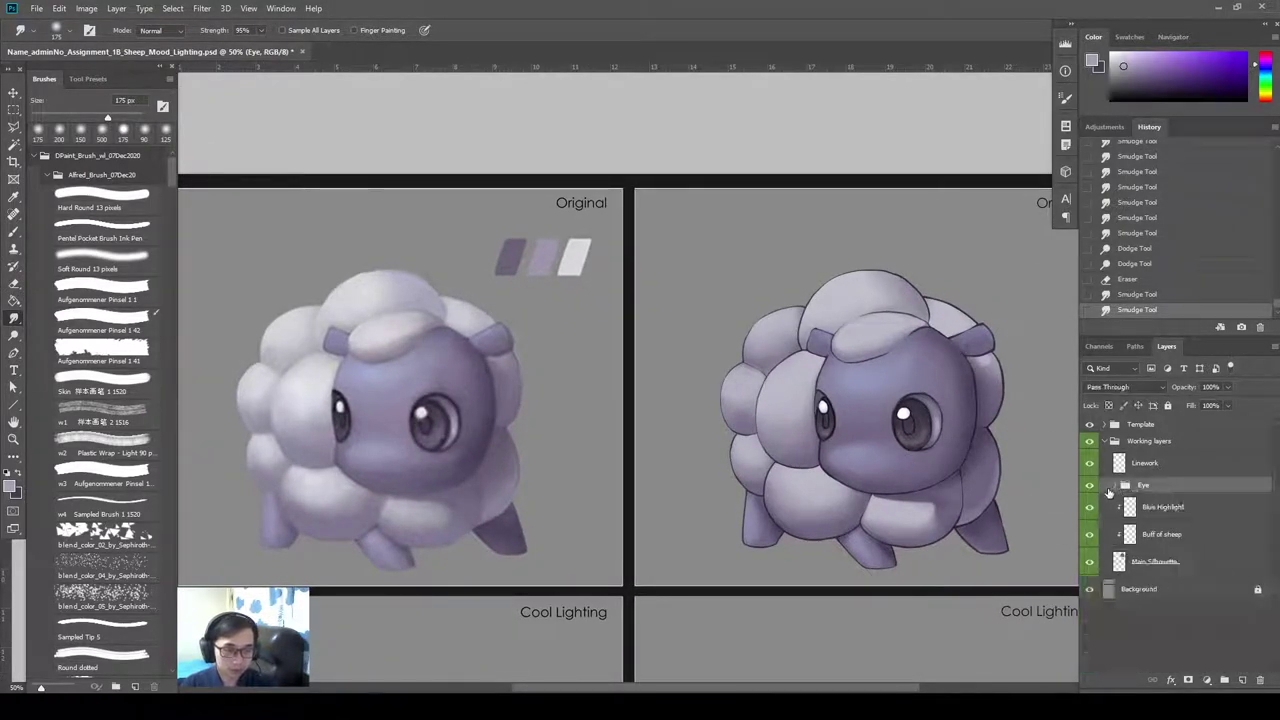
click(1090, 485)
click(1090, 485)
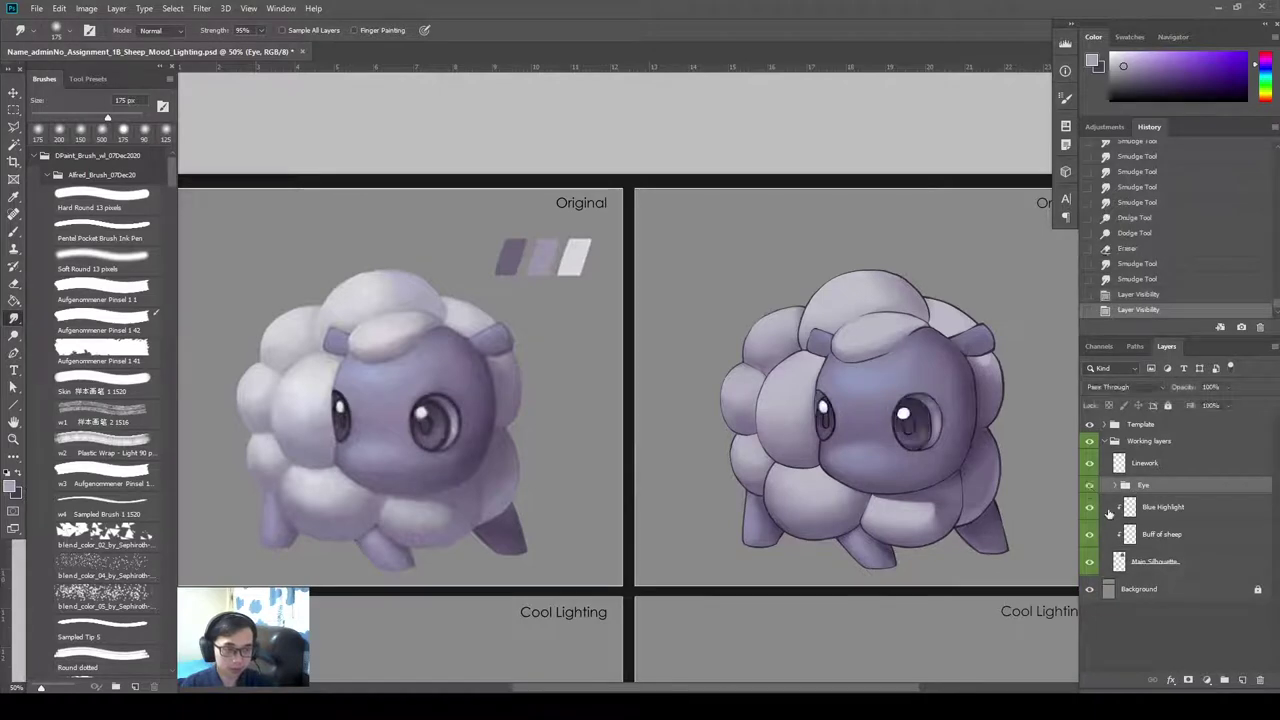
click(1244, 682)
key(ctrl+z)
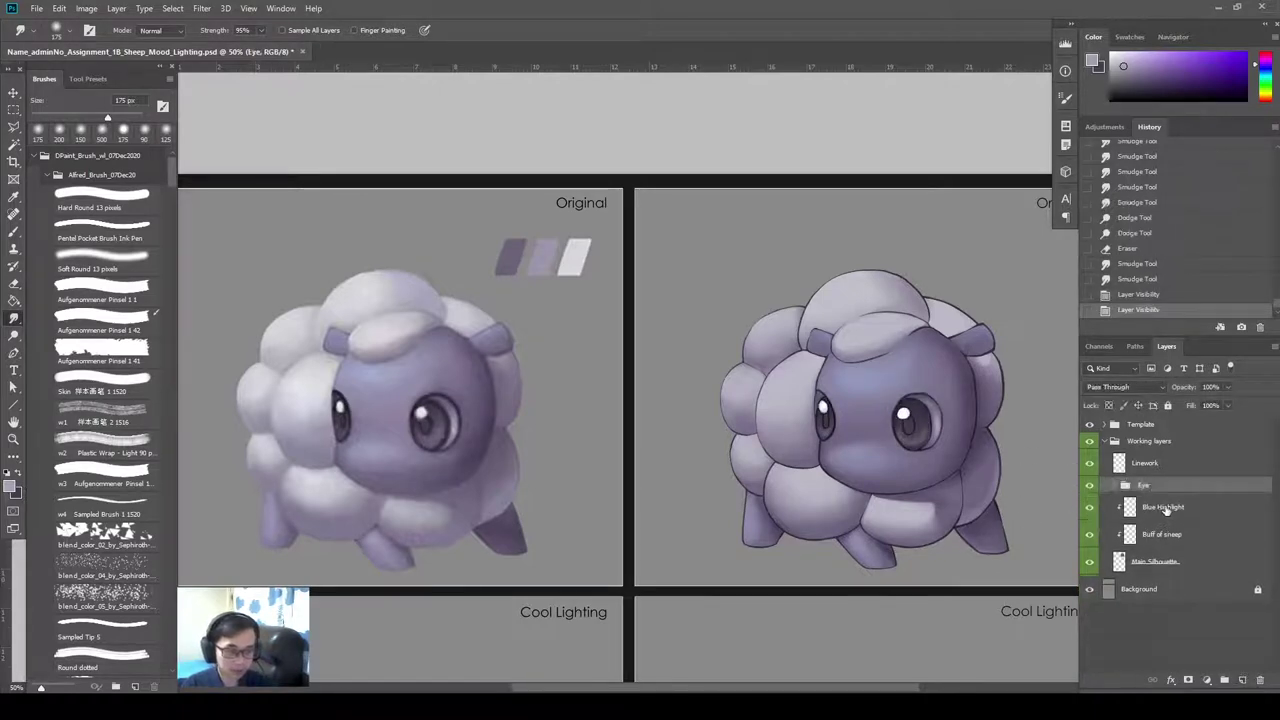
drag(1166, 510, 1168, 512)
click(1244, 681)
Set the Brush tool's foreground colour to the muted red bb6b58.
key(b)
alt+click(365, 413)
alt+click(365, 413)
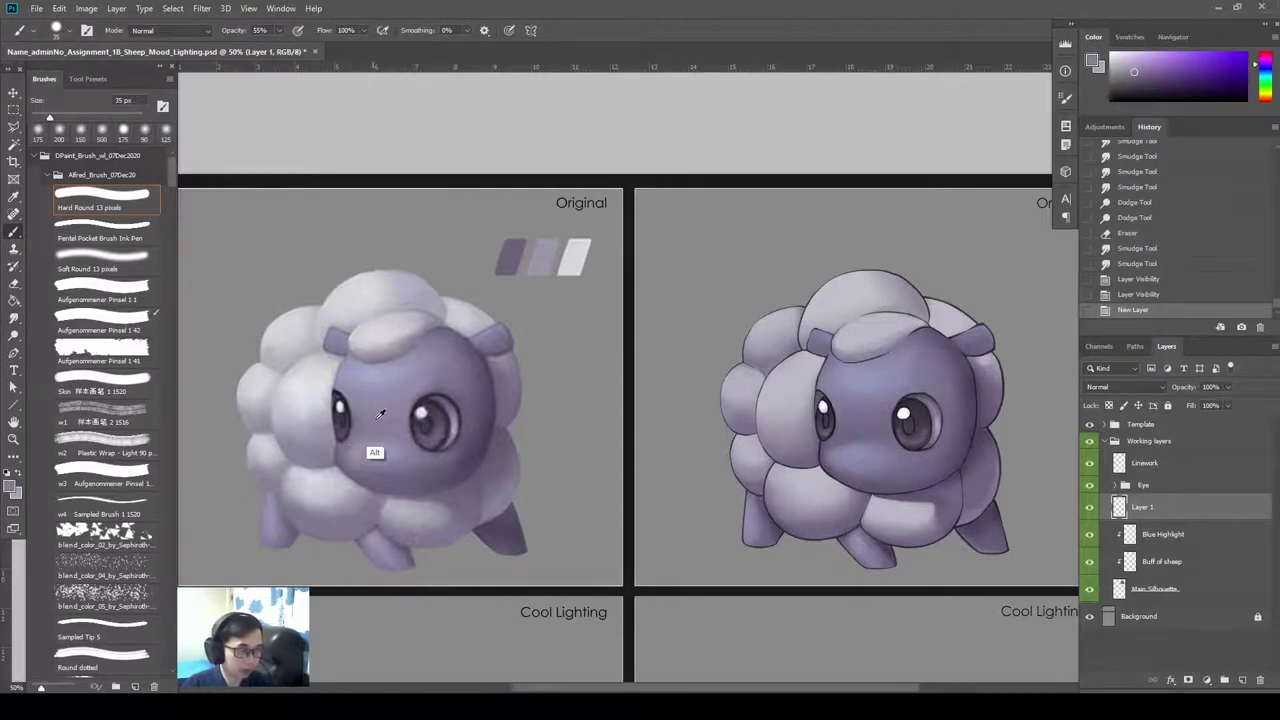
click(1265, 95)
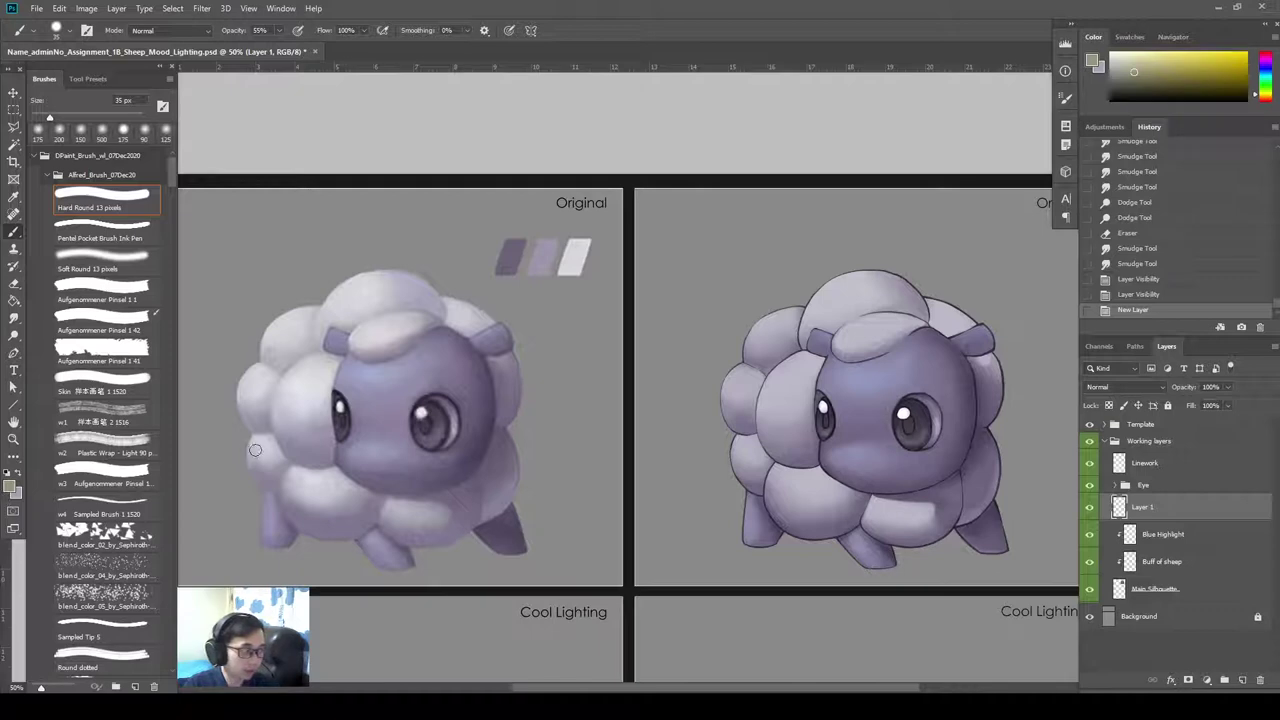
click(12, 486)
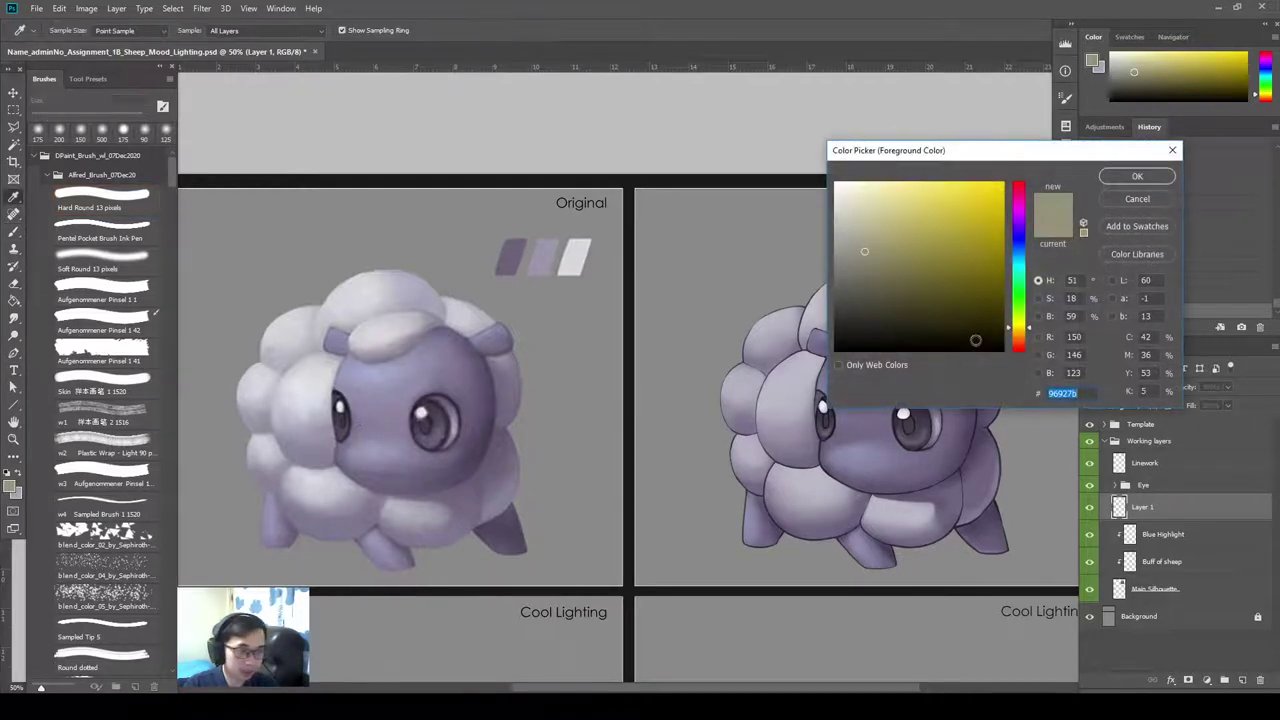
click(1031, 343)
click(973, 214)
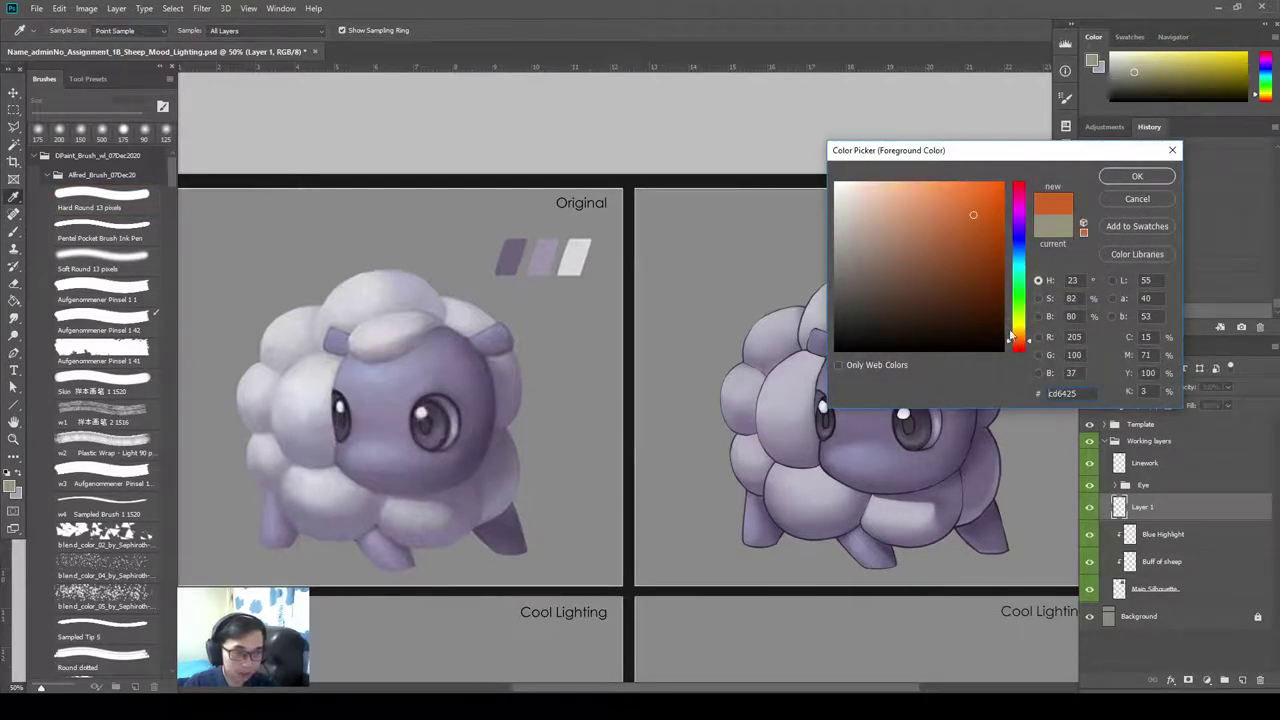
click(1026, 345)
mouse_move(972, 214)
mouse_down()
mouse_move(925, 211)
mouse_move(923, 229)
mouse_up()
drag(1030, 346, 1030, 350)
click(924, 216)
drag(922, 217, 923, 226)
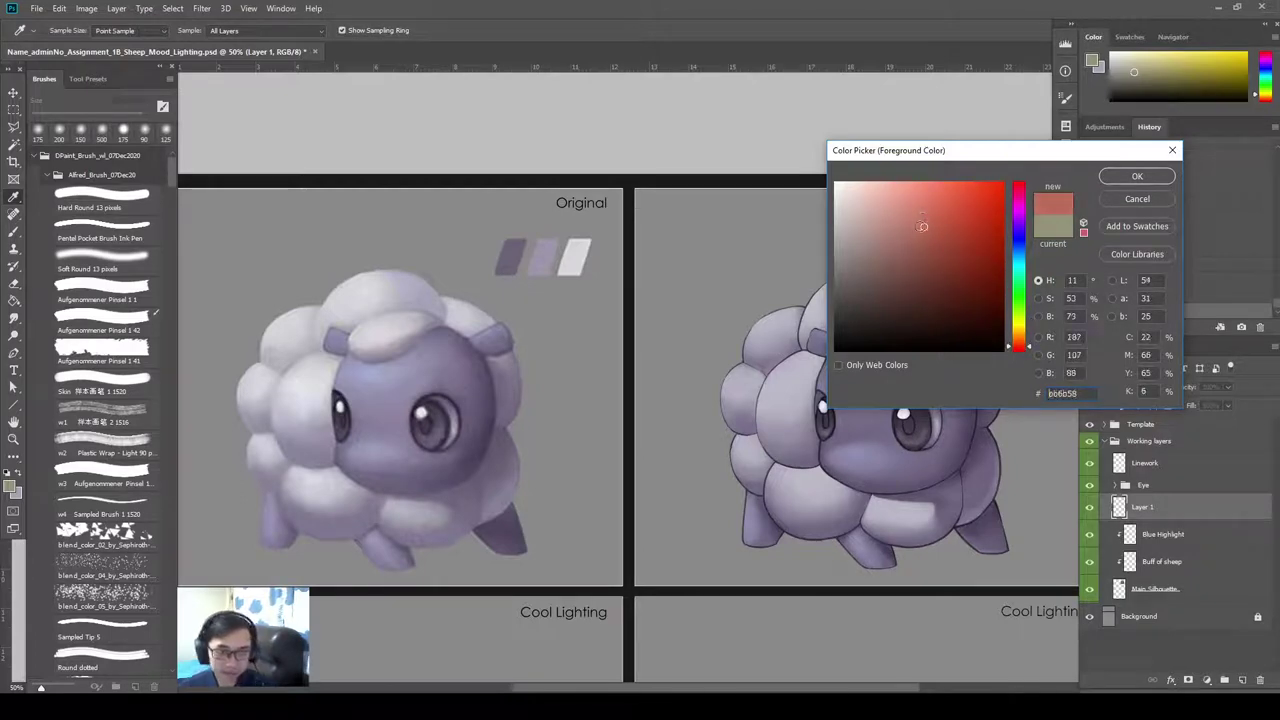
click(1137, 177)
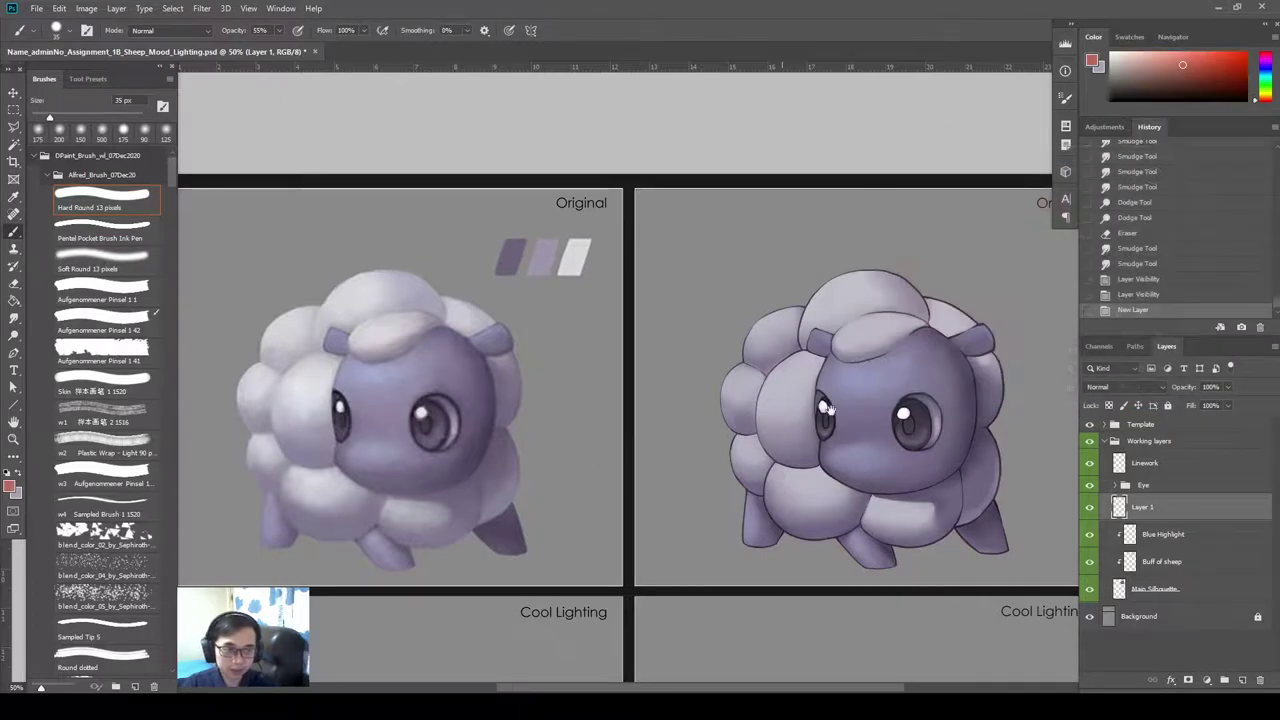
Try painting a red blush across the face between the eyes with a 175 px brush.
key(b)
key(bracketright)
key(bracketright)
key(bracketright)
key(bracketright)
key(bracketright)
key(bracketright)
key(bracketright)
key(bracketright)
key(bracketright)
drag(888, 420, 933, 421)
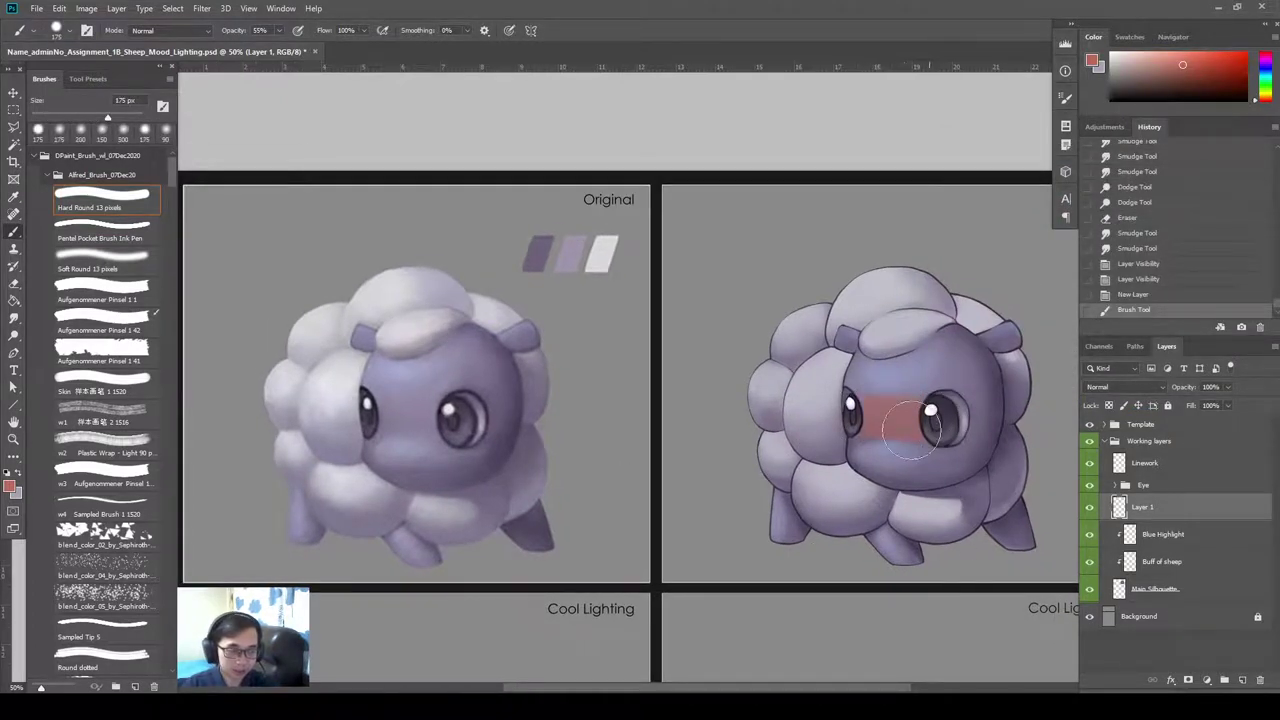
key(ctrl+z)
Paint a soft red blush across the face and around the larger eye with a 300 px brush at 55% opacity.
key(bracketright)
key(bracketright)
key(bracketright)
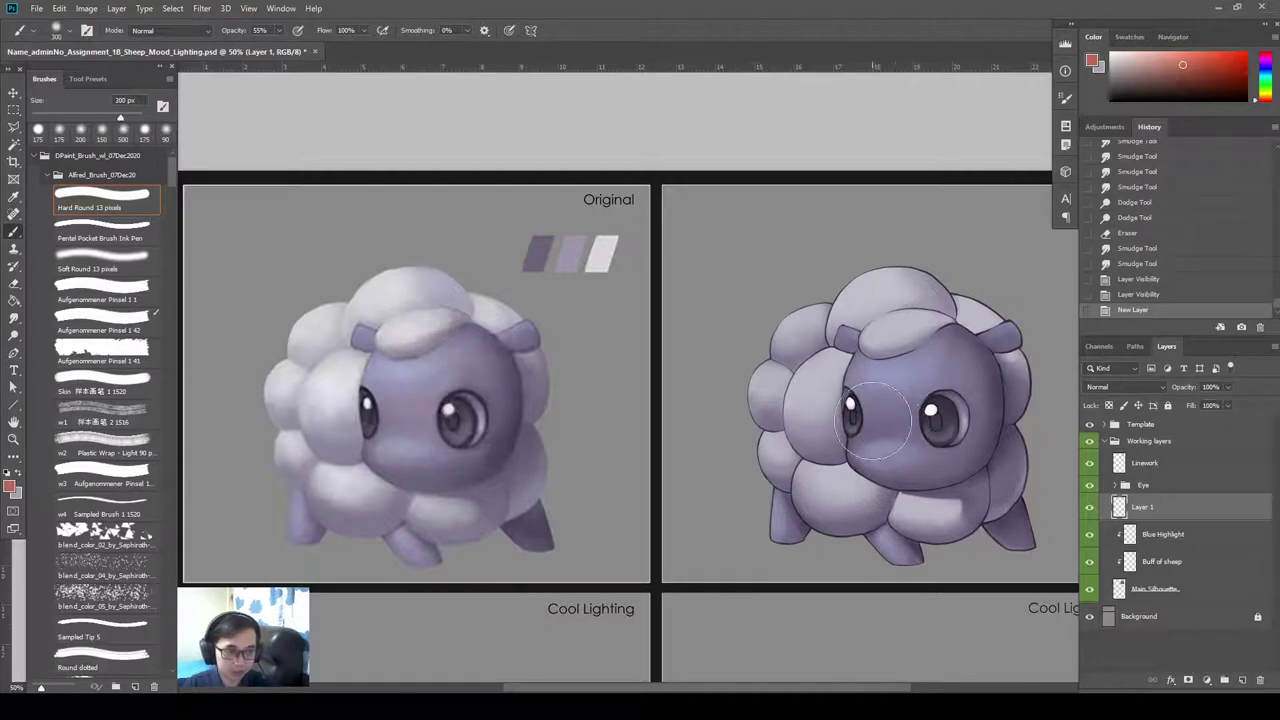
drag(876, 421, 956, 425)
key(ctrl+z)
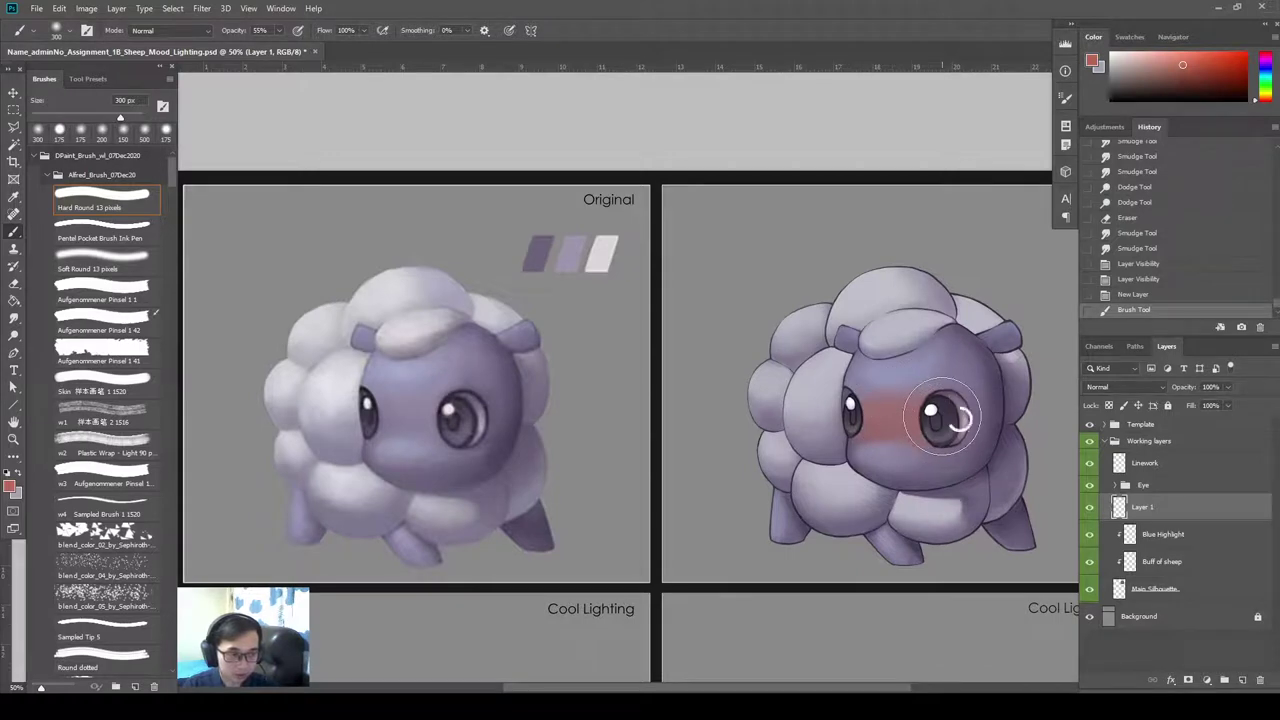
right_click(943, 417)
drag(946, 419, 964, 422)
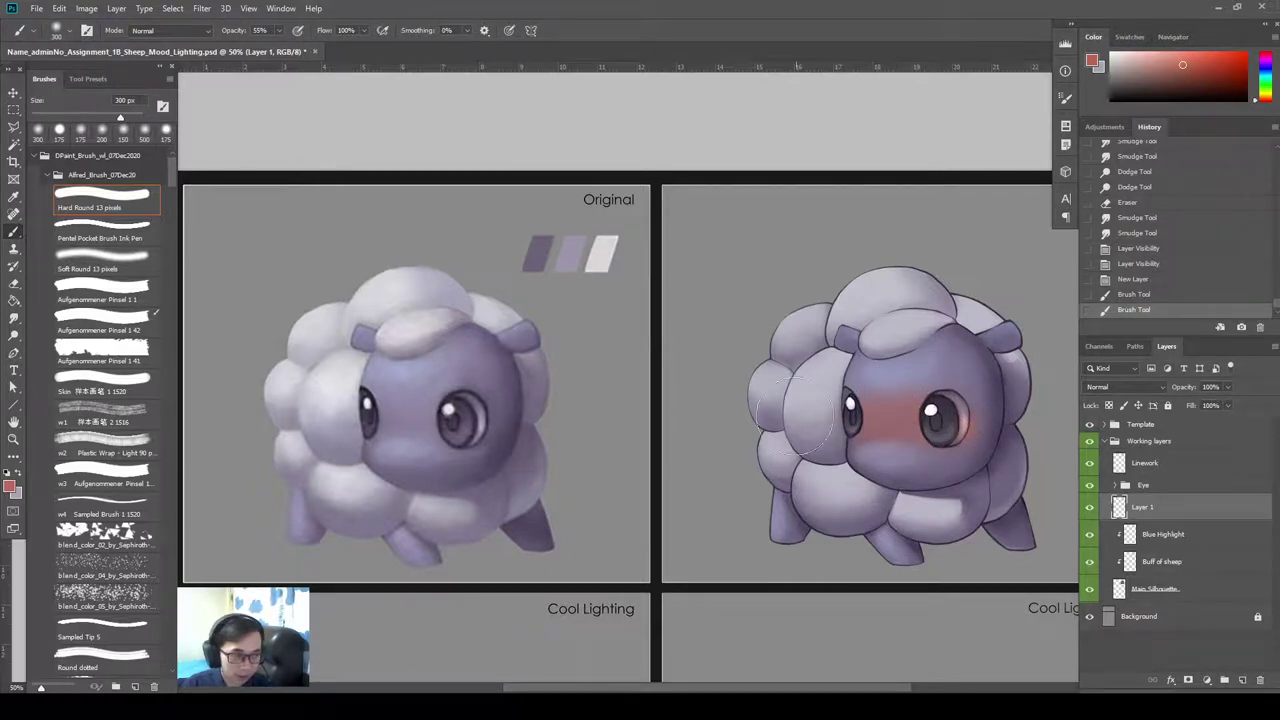
mouse_move(868, 402)
mouse_down()
mouse_move(916, 412)
mouse_move(872, 414)
mouse_move(958, 424)
mouse_up()
key(ctrl+z)
key(ctrl+z)
Set the blush layer's fill to 19%, add another stroke around the larger eye and compare with the layer hidden.
text(19)
key(Return)
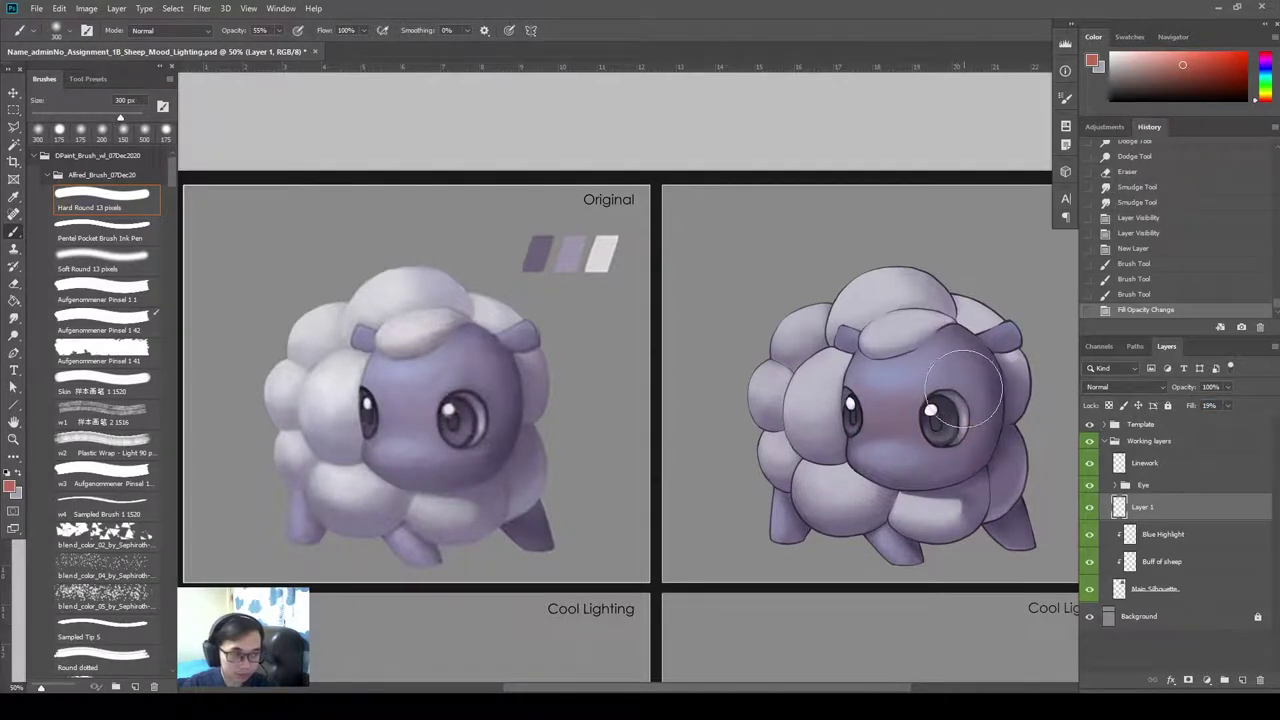
drag(945, 405, 962, 428)
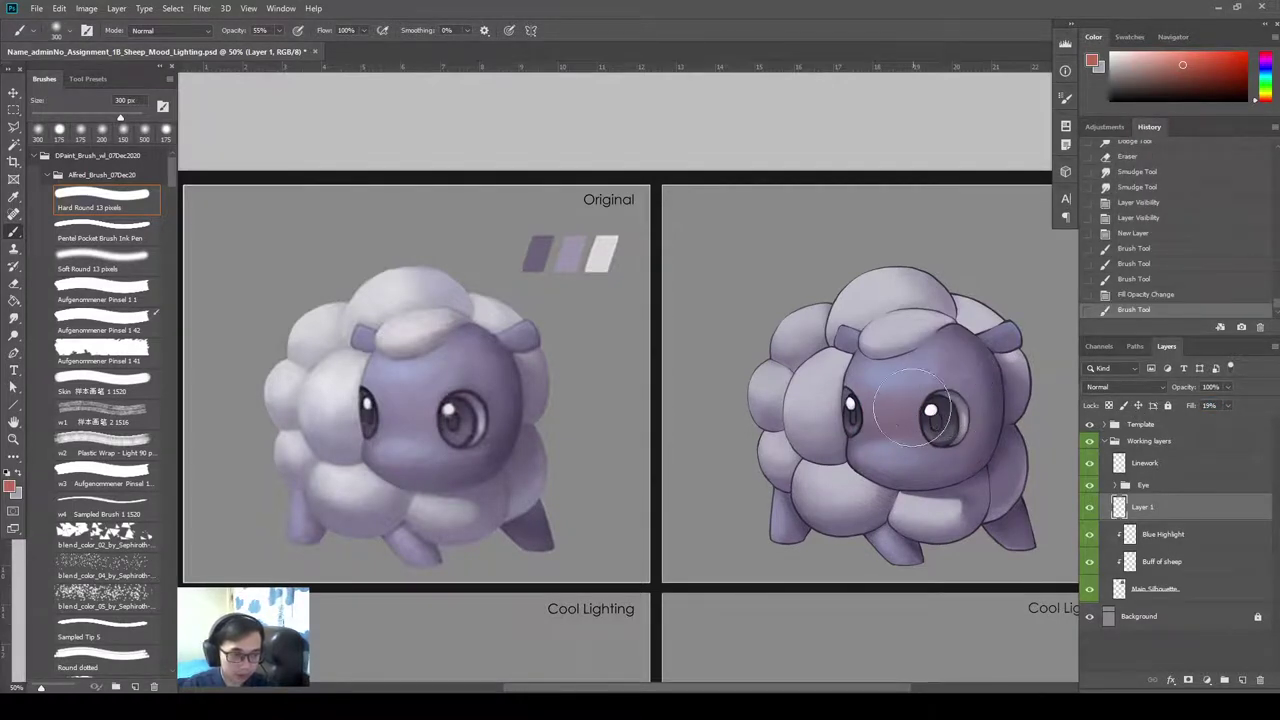
click(1089, 510)
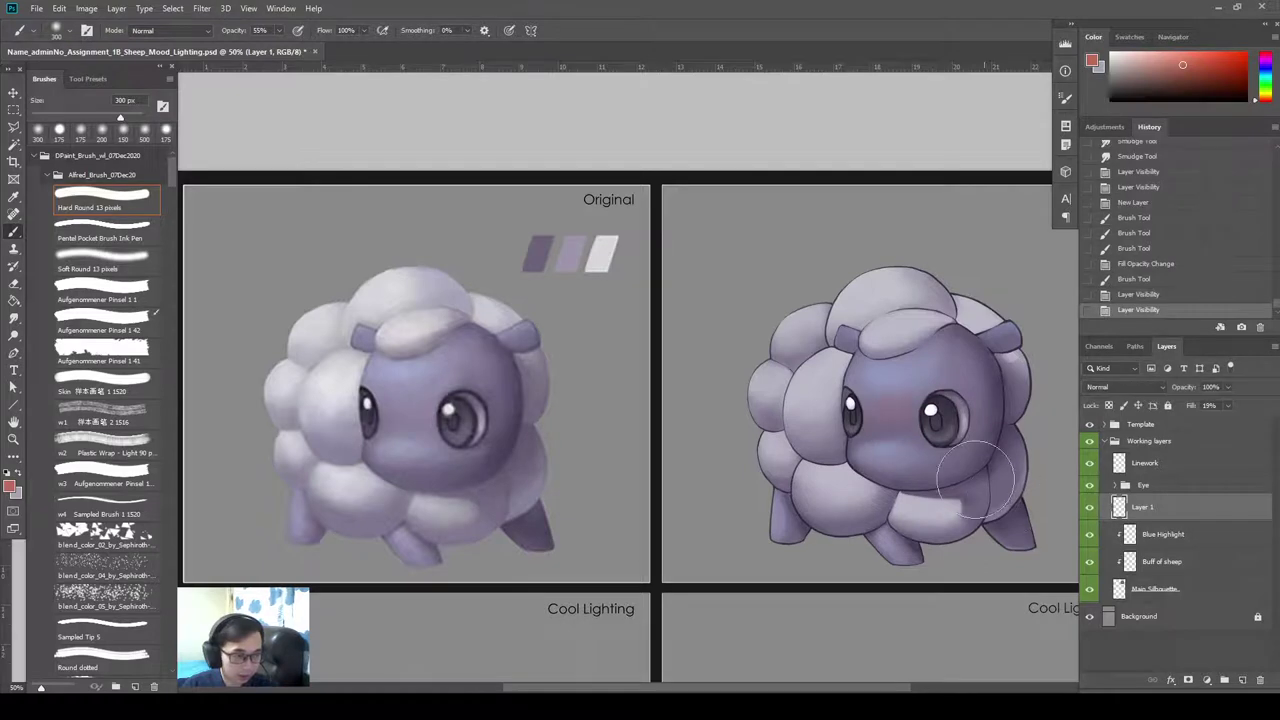
click(1089, 510)
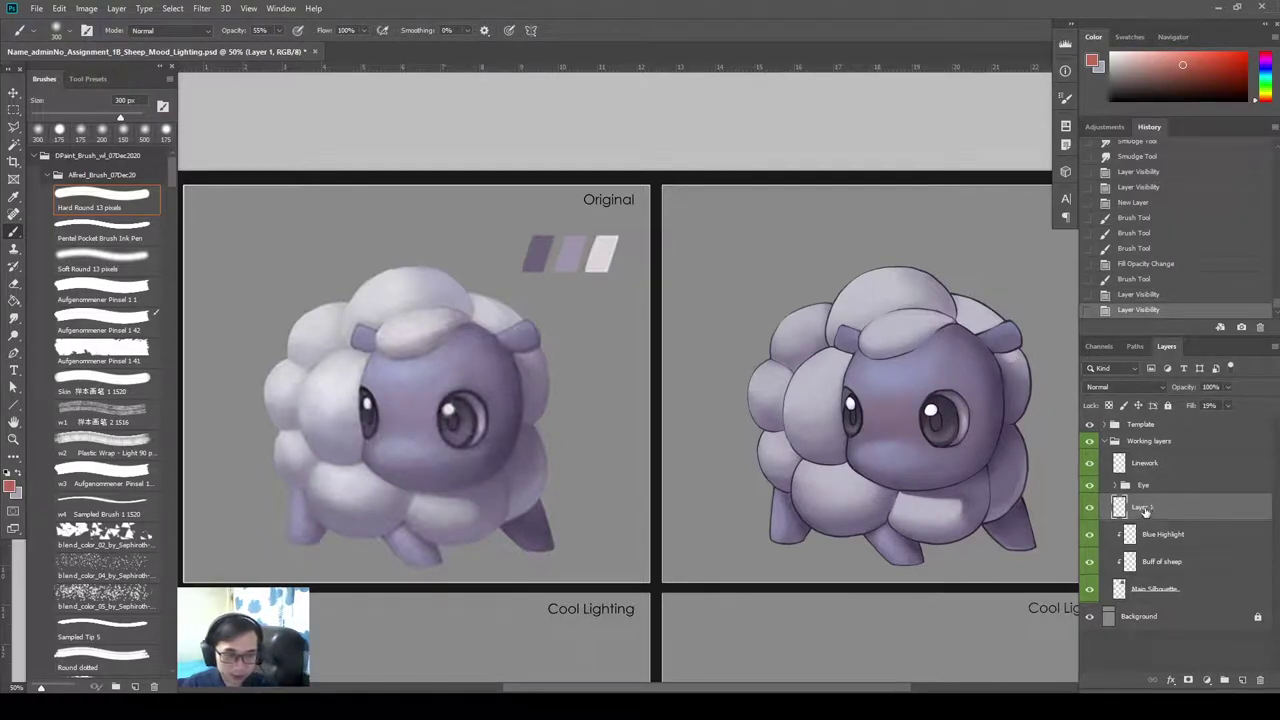
Rename the new layer as Blush and clip it to the layers beneath.
double_click(1142, 507)
text(Blush)
key(Return)
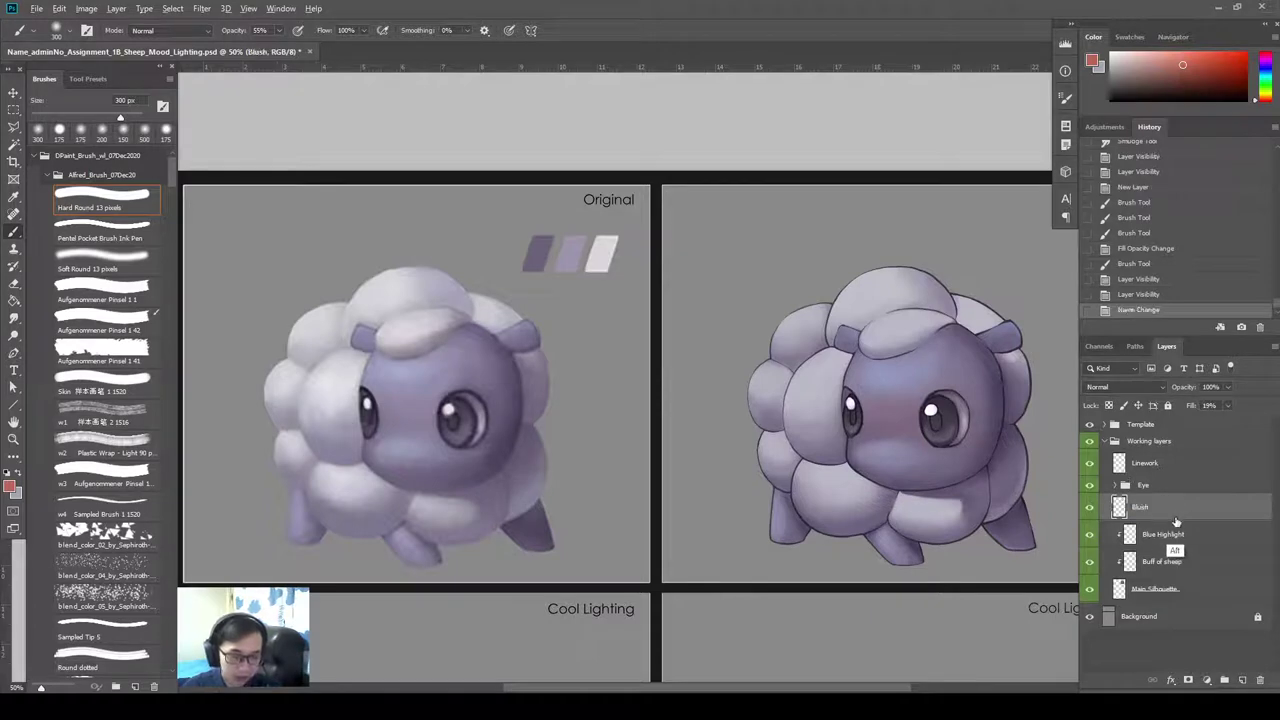
alt+click(1157, 521)
Compare the face with and without the Blush layer and set that layer's opacity to 57%.
click(1090, 507)
click(1090, 507)
click(1090, 507)
drag(855, 517, 771, 543)
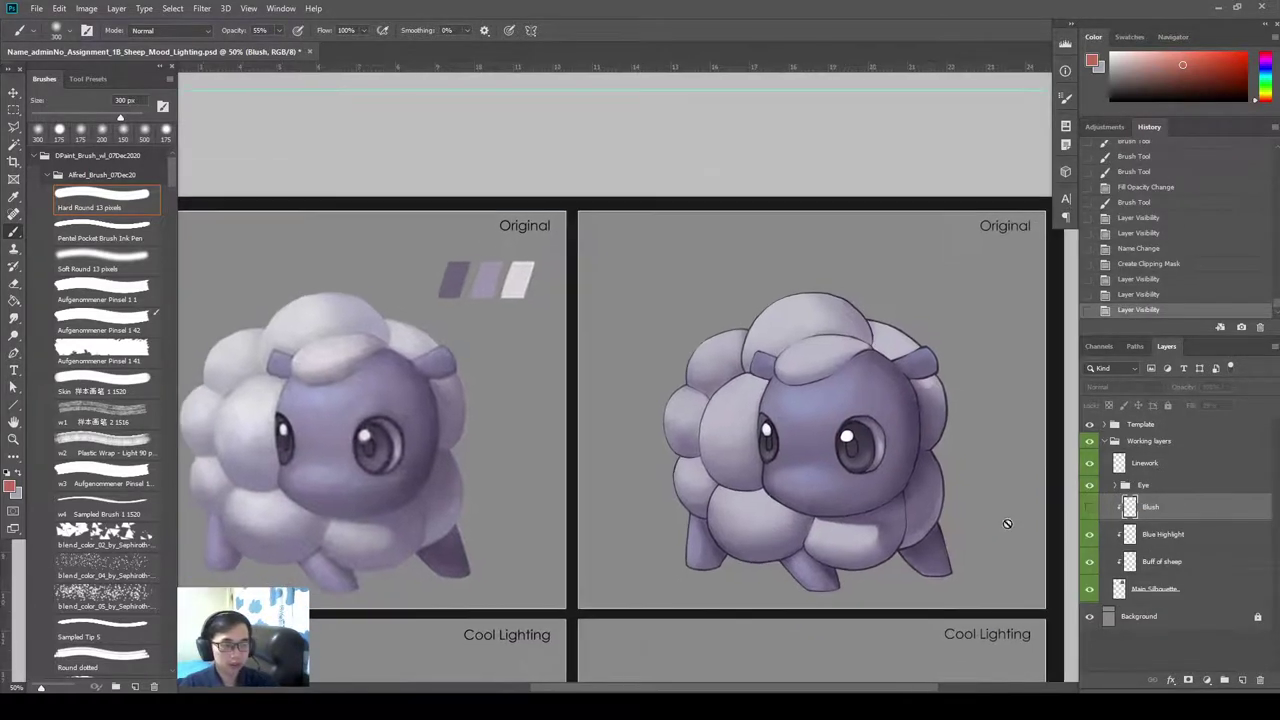
click(1090, 512)
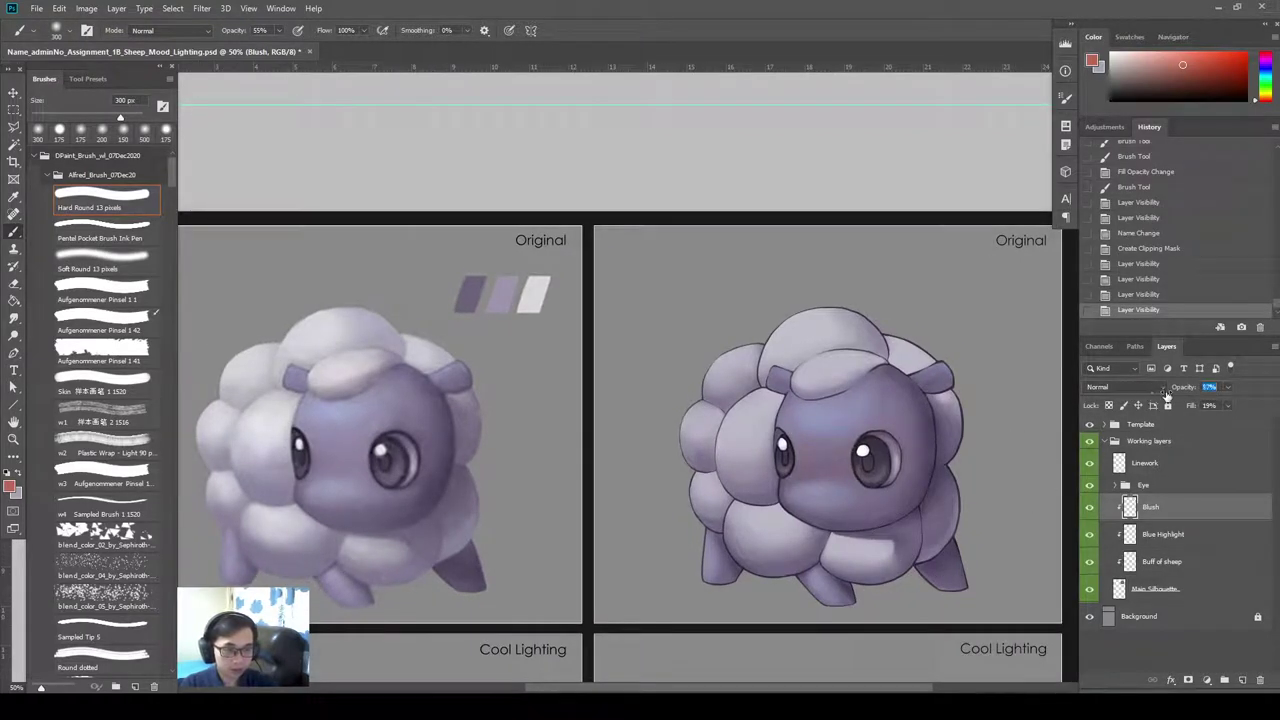
drag(1166, 396, 1166, 397)
drag(851, 491, 871, 511)
Erase the blush over the larger eye with a 90 px Eraser at 22% opacity.
key(e)
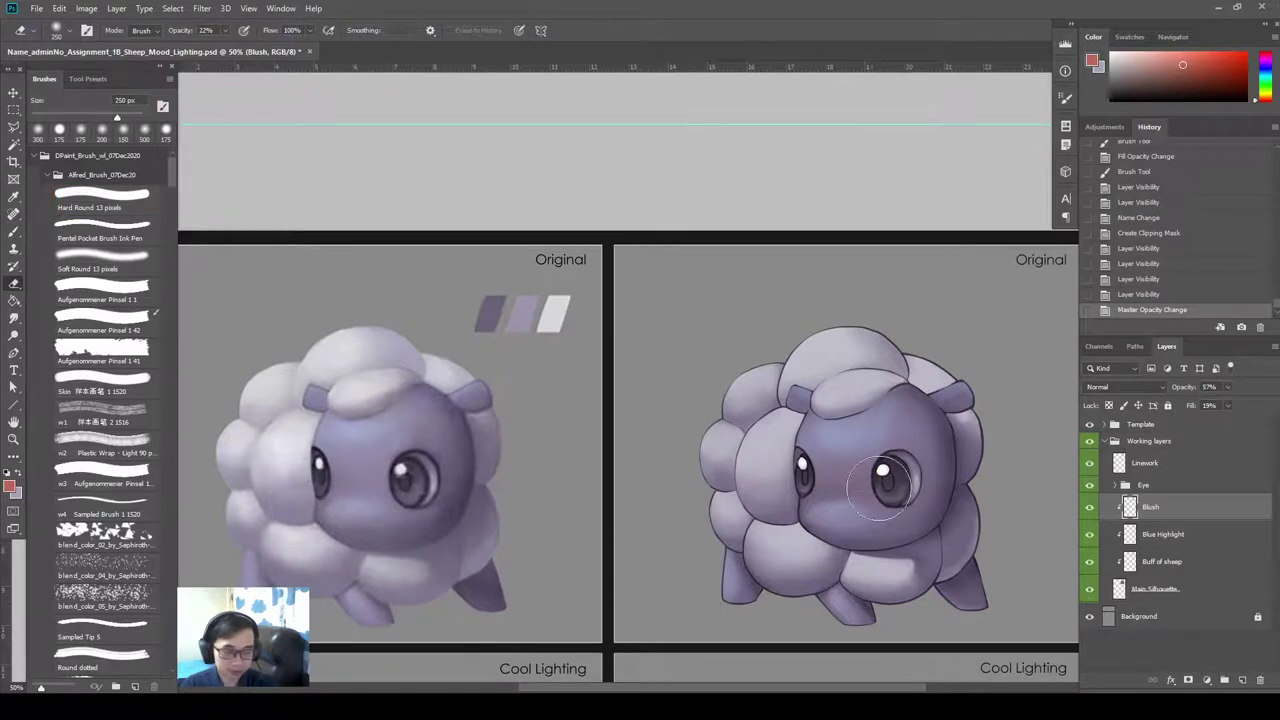
key([)
key([)
key([)
key([)
key([)
key([)
mouse_move(893, 459)
mouse_down()
mouse_move(911, 477)
mouse_move(900, 468)
mouse_up()
drag(902, 464, 901, 496)
drag(899, 494, 901, 472)
drag(900, 471, 896, 466)
drag(896, 460, 901, 484)
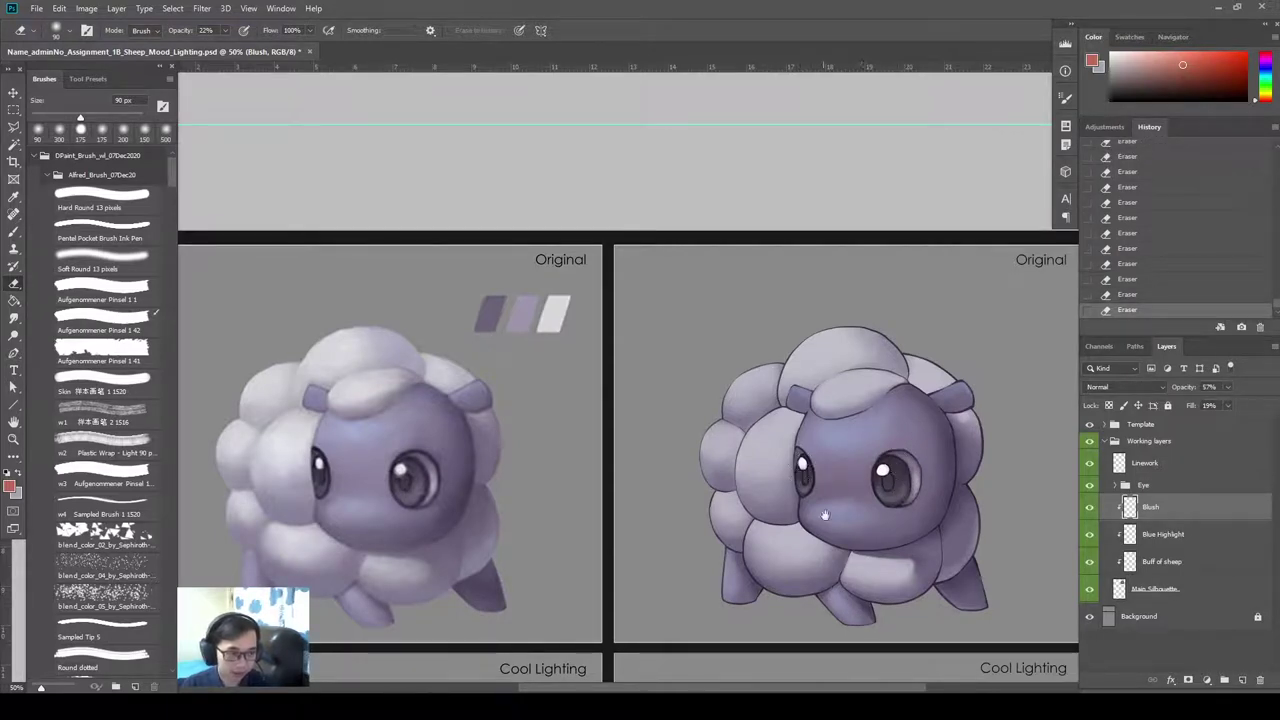
Compare the painted sheep with and without its blush against the original and review the whole lighting sheet.
mouse_move(829, 514)
mouse_down()
mouse_move(886, 366)
mouse_move(891, 249)
mouse_move(852, 382)
mouse_up()
drag(853, 335, 846, 371)
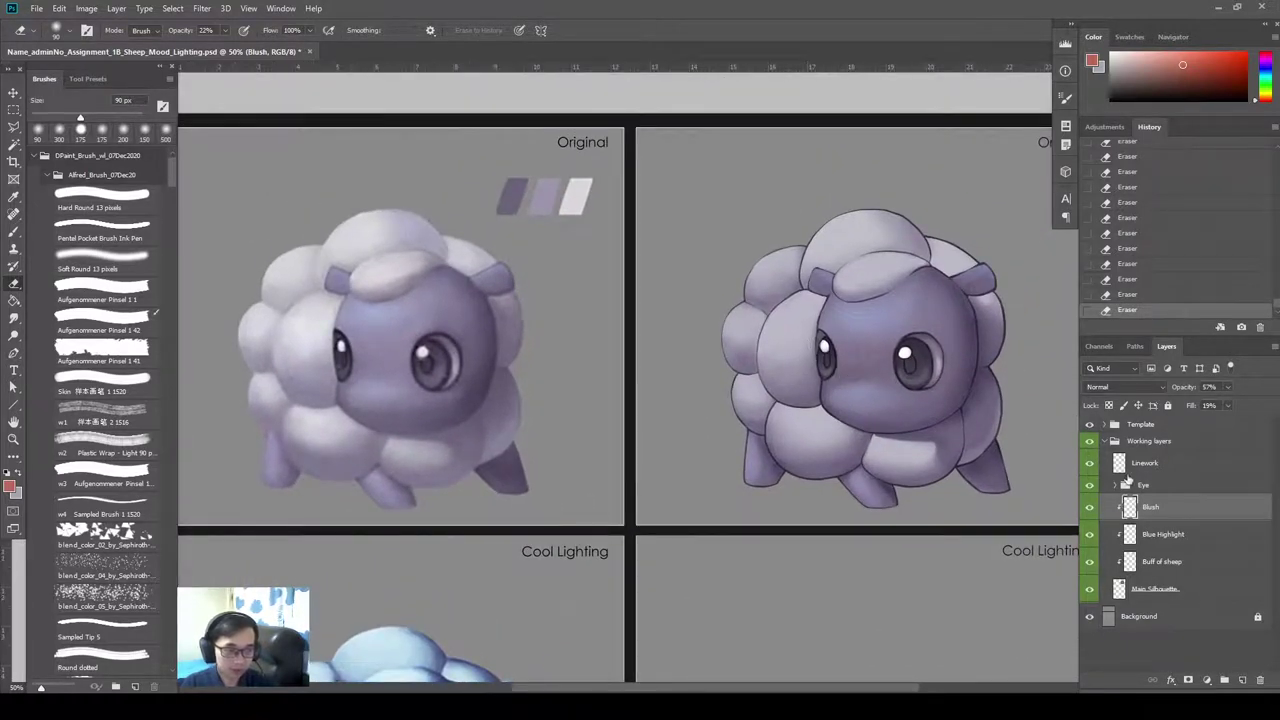
click(1090, 508)
key(ctrl+minus)
click(1090, 508)
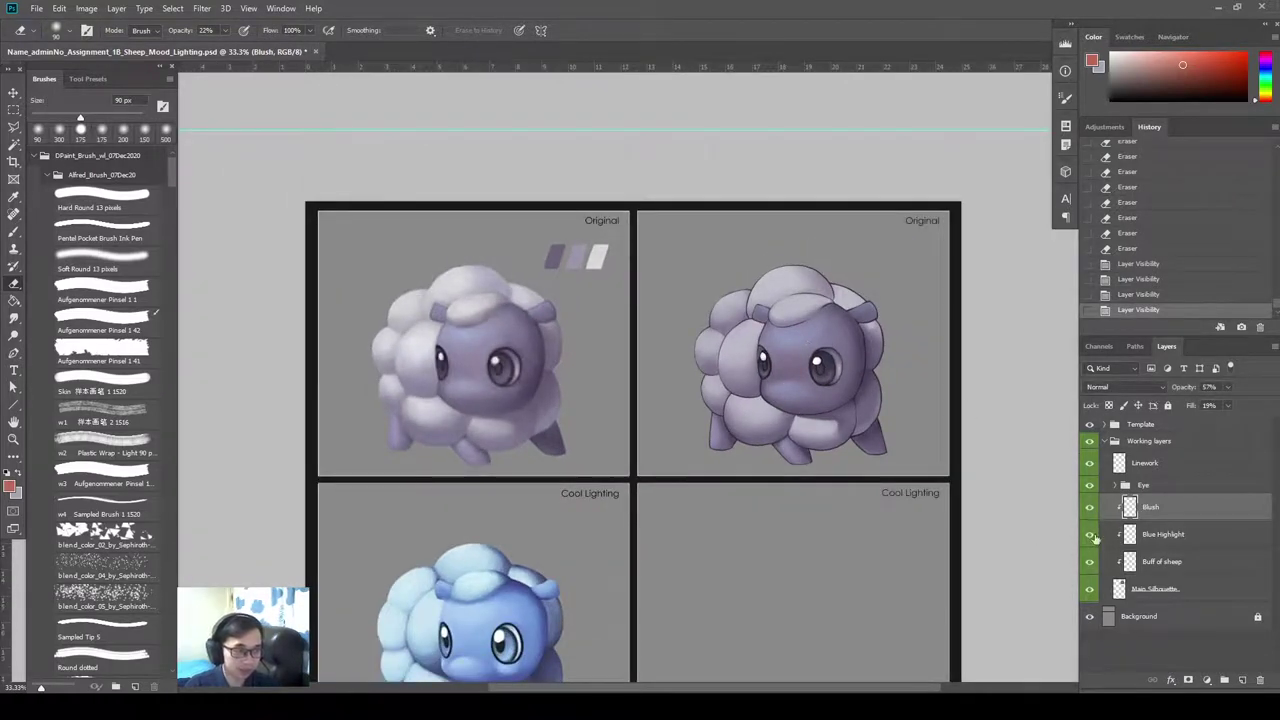
key(ctrl+minus)
key(ctrl+minus)
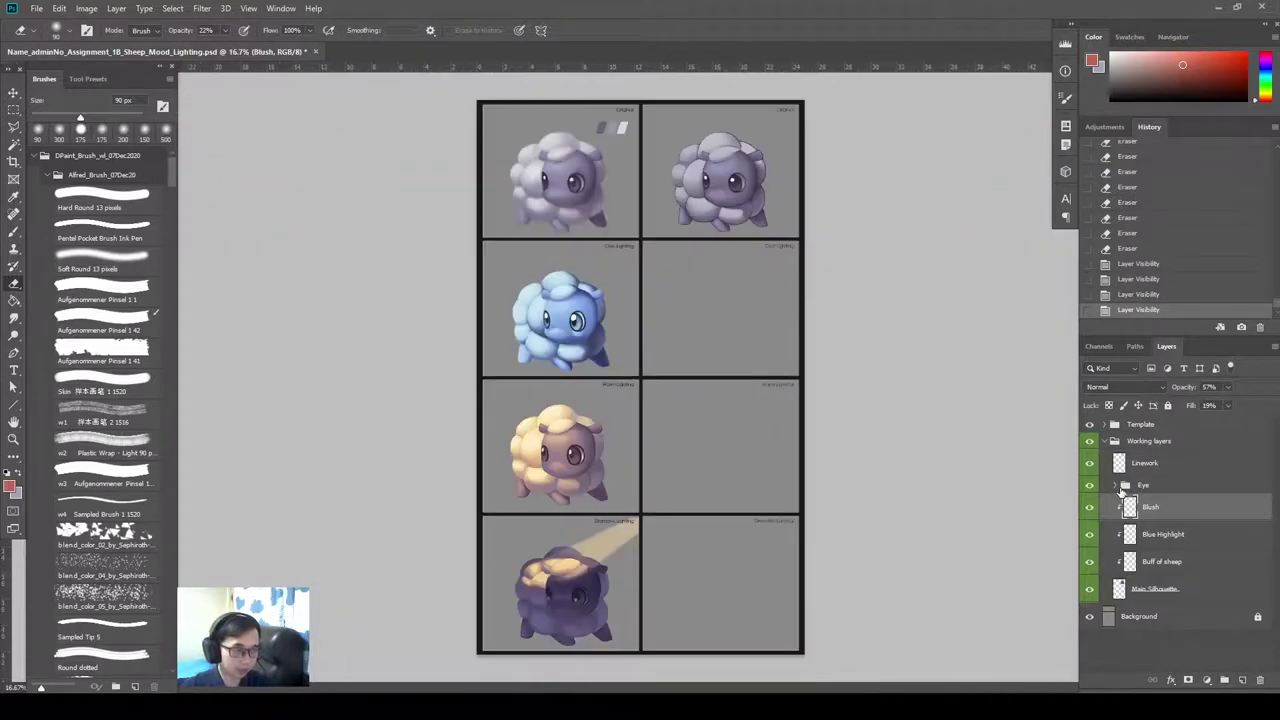
key(ctrl+plus)
drag(1045, 390, 1002, 534)
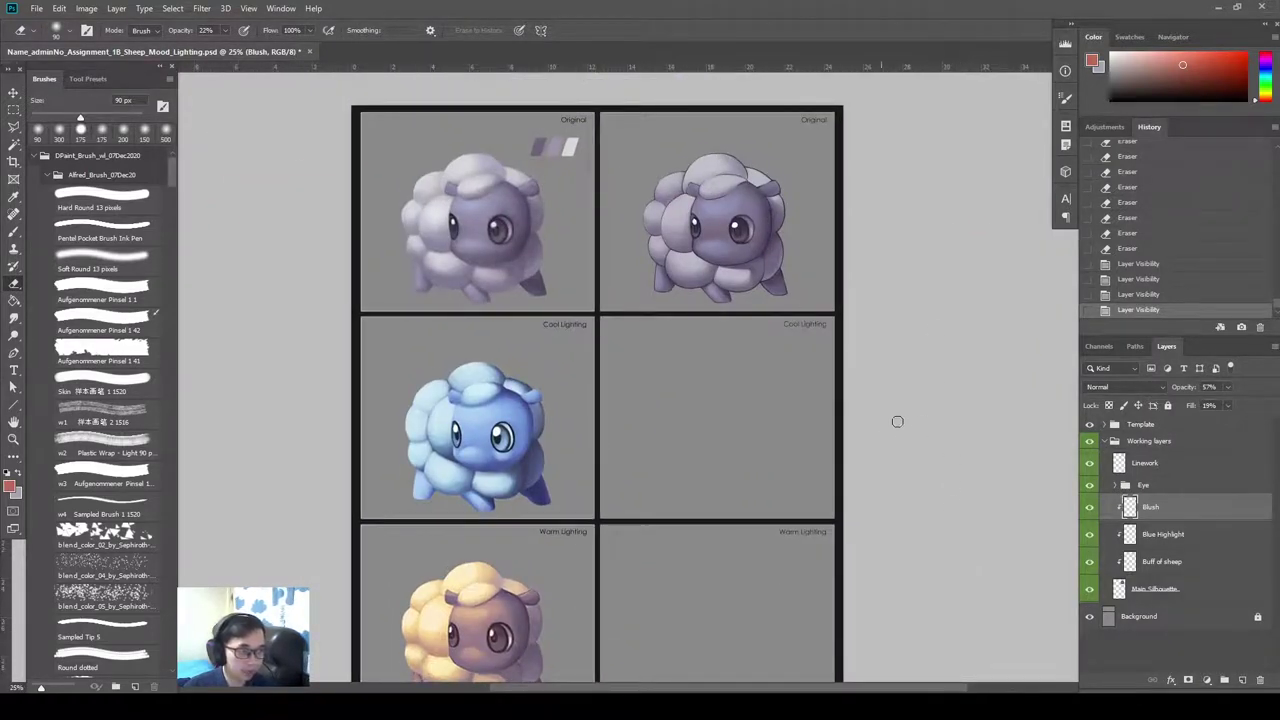
Examine what the Eye group and the Blue Highlight, Main Silhouette and Buff of sheep layers each contribute to the sheep.
click(1155, 533)
click(1089, 485)
click(1089, 485)
click(1089, 534)
click(1089, 534)
key(v)
click(792, 280)
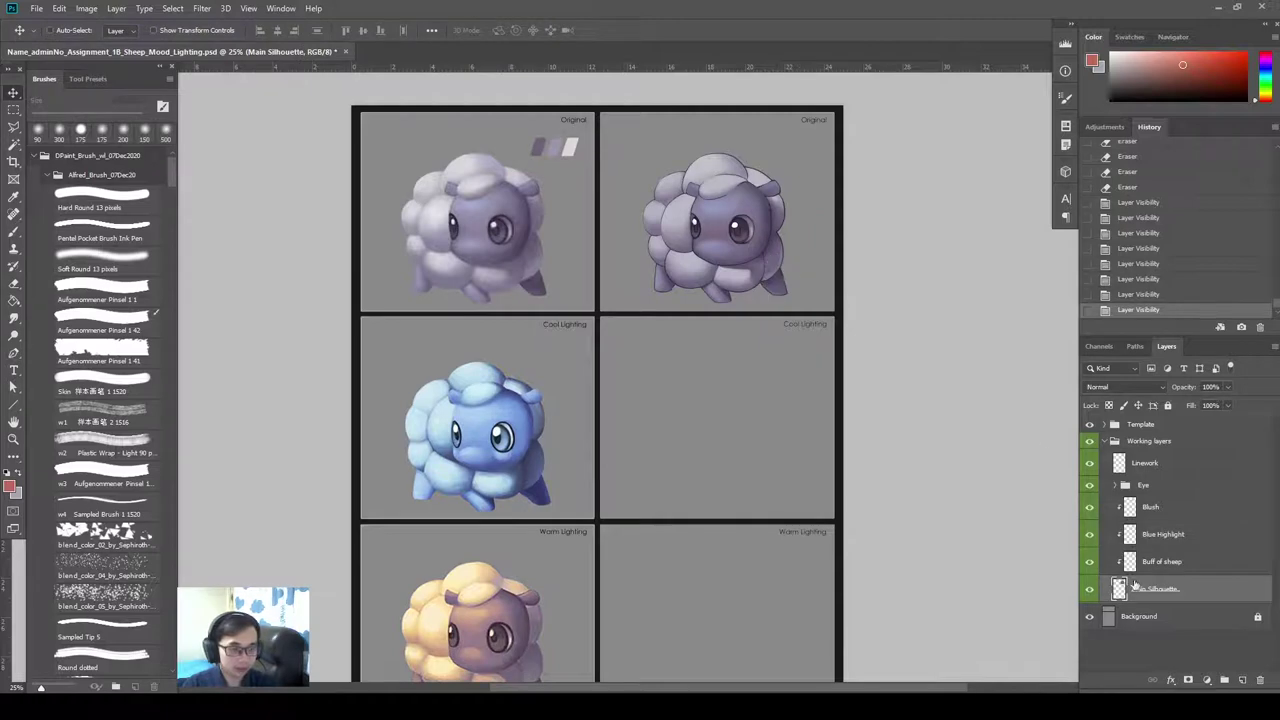
click(1089, 590)
click(1089, 590)
click(1128, 564)
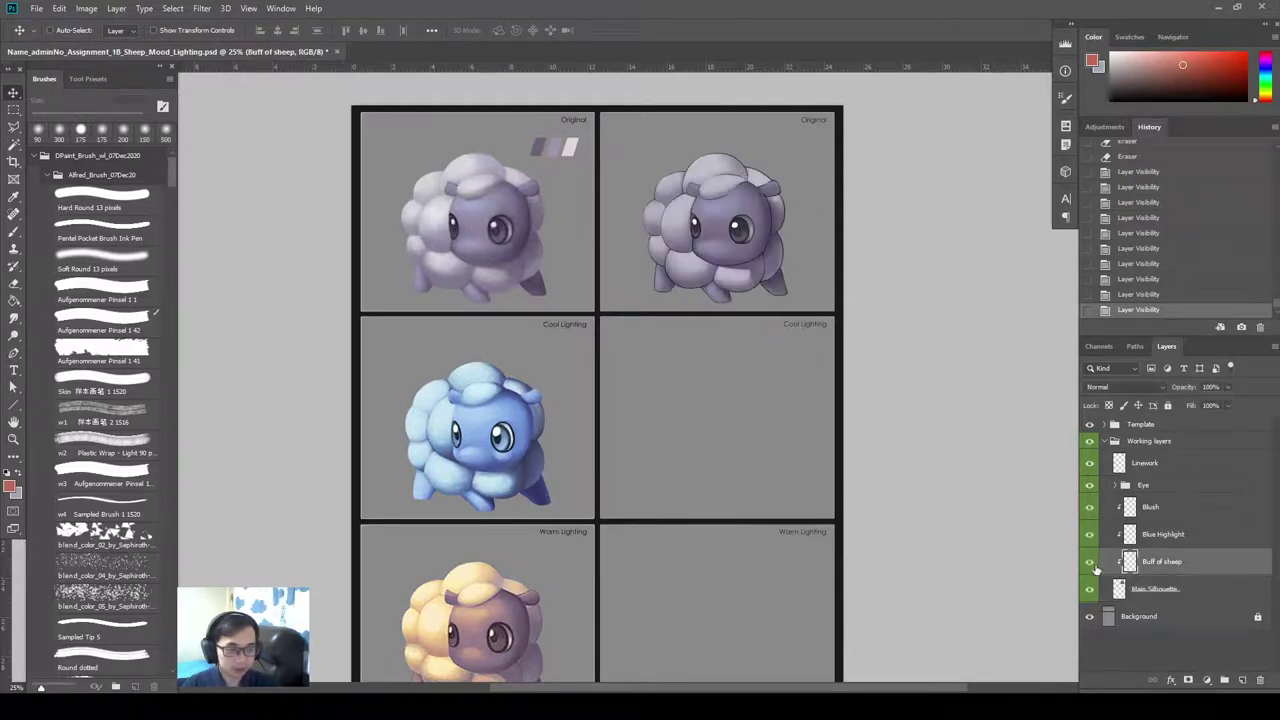
click(1090, 562)
click(1090, 562)
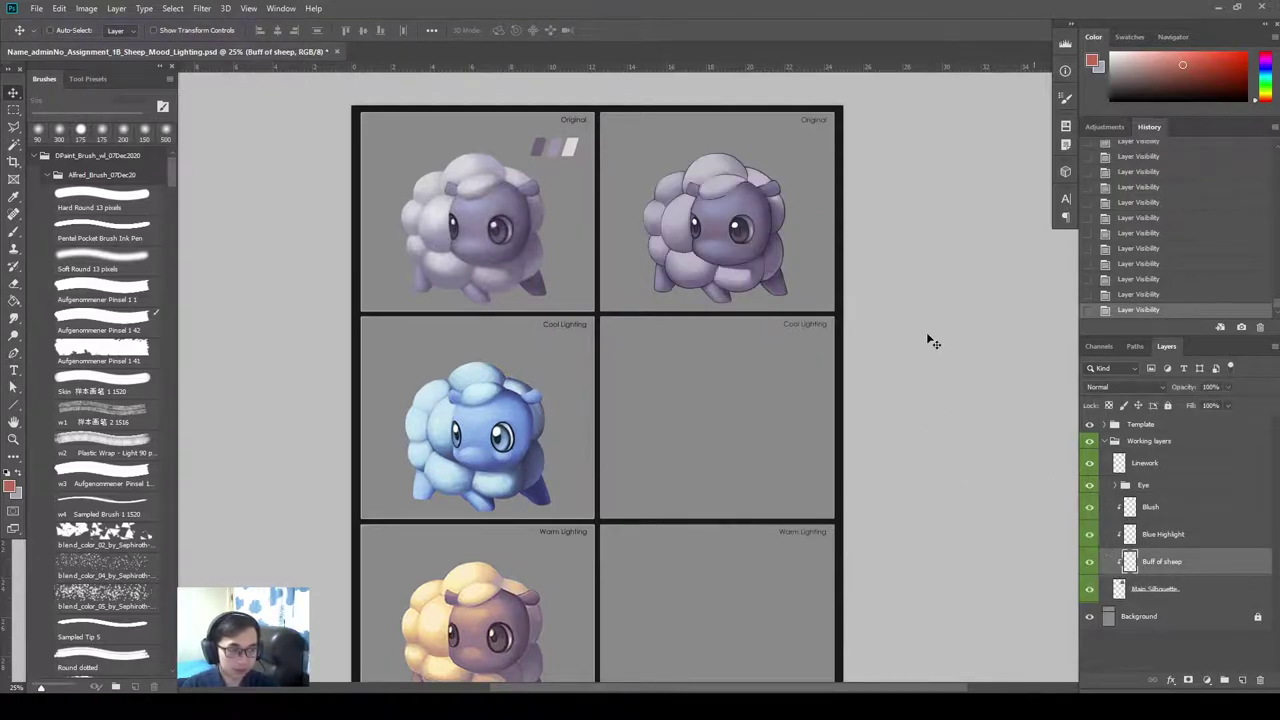
Select the sheep's lower-right wool buff and back leg with a freehand Lasso outline on the Buff of sheep layer.
key(l)
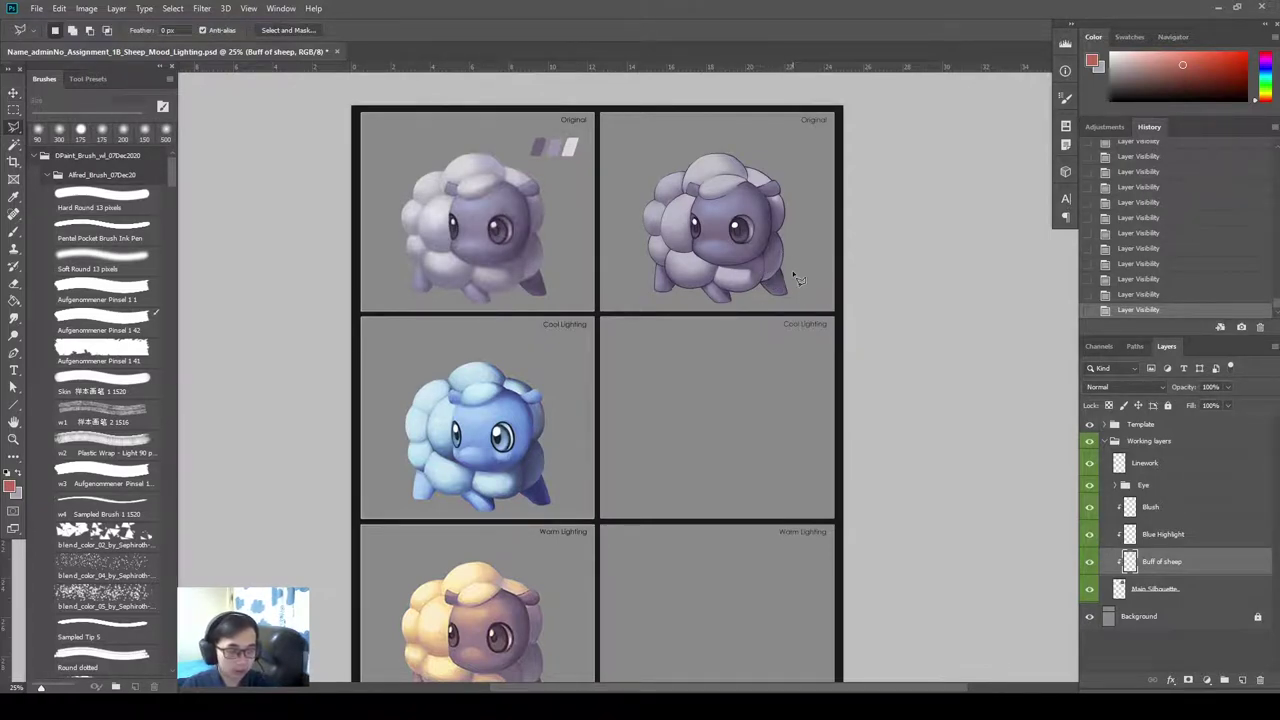
drag(797, 280, 786, 361)
key(ctrl+plus)
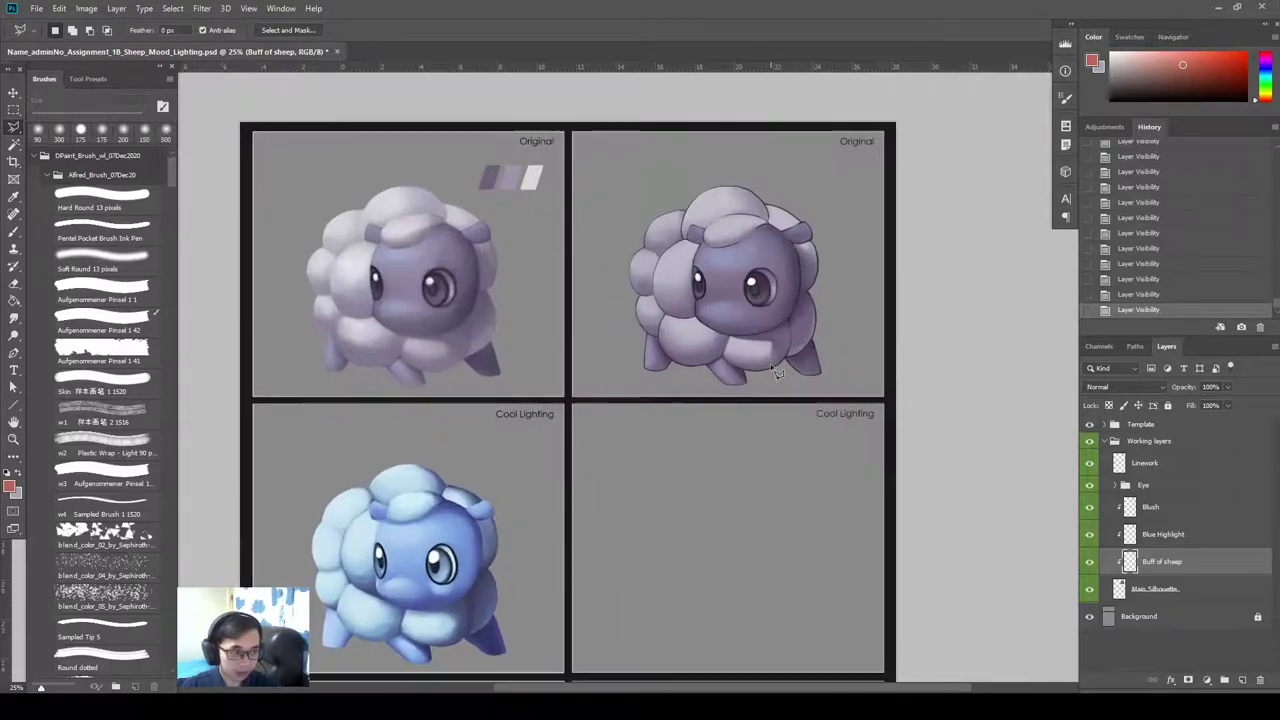
key(m)
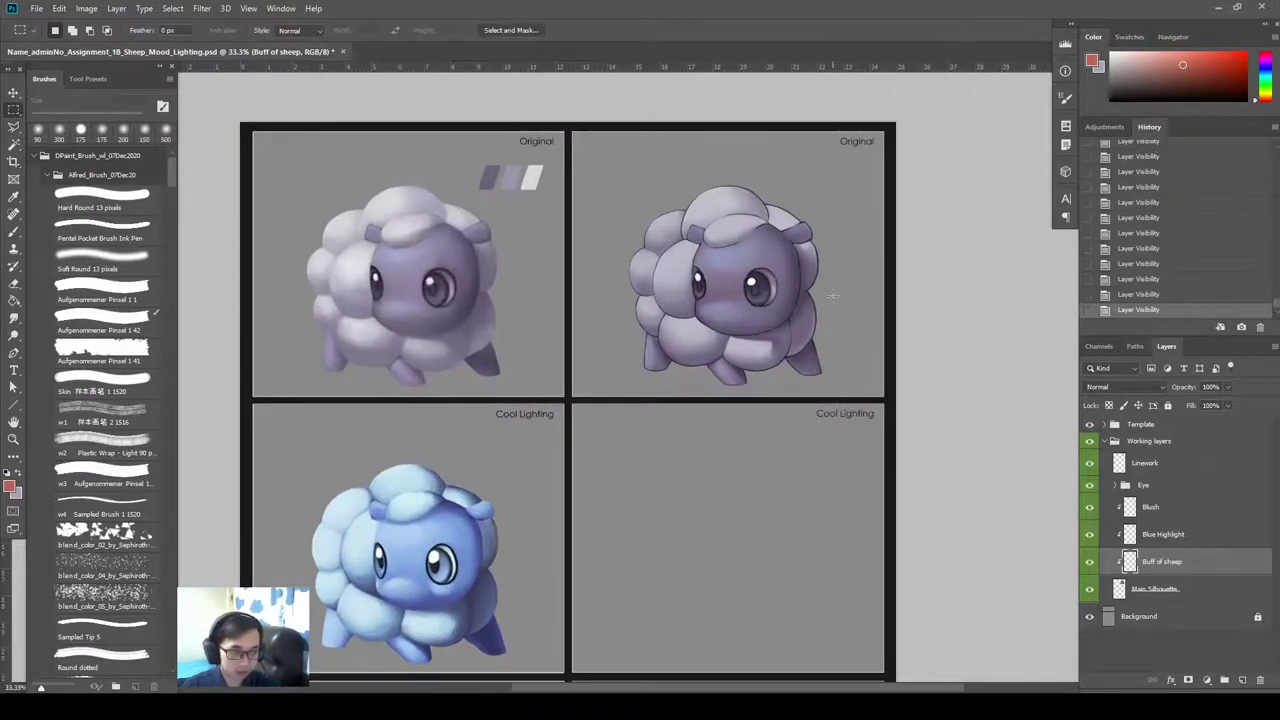
key(l)
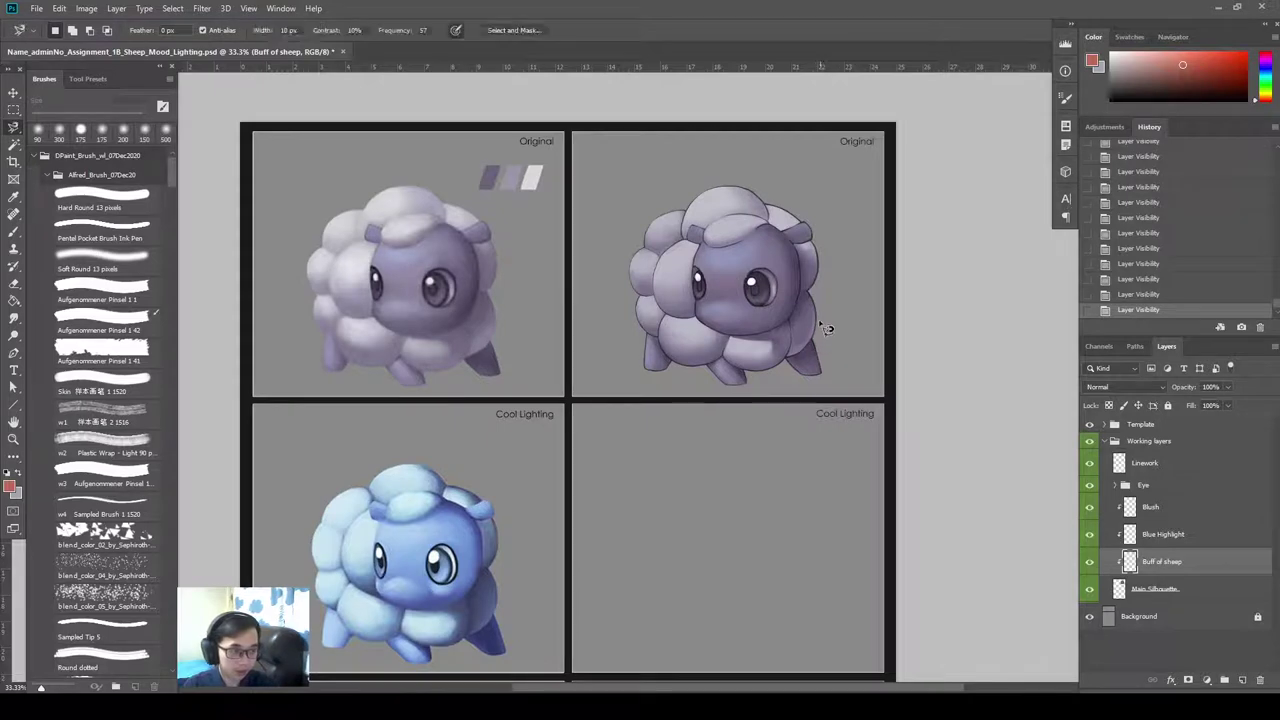
key(shift+l)
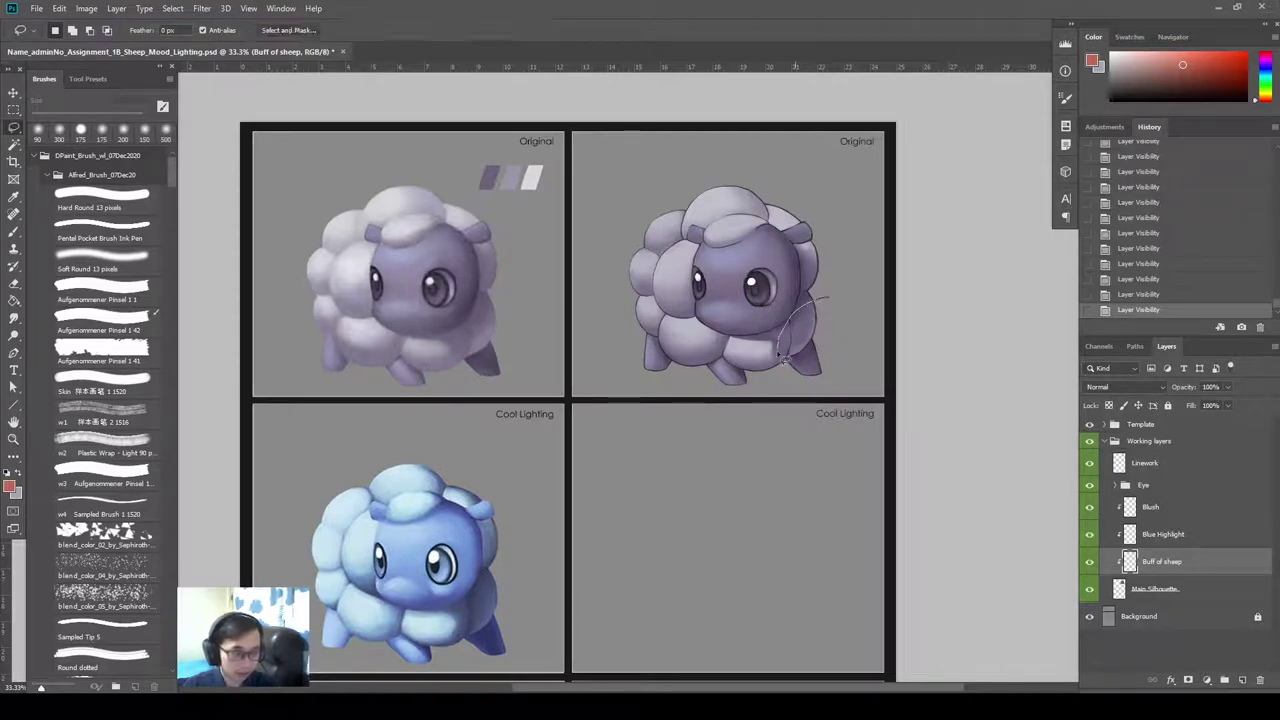
mouse_move(783, 362)
mouse_down()
mouse_move(845, 365)
mouse_move(872, 293)
mouse_up()
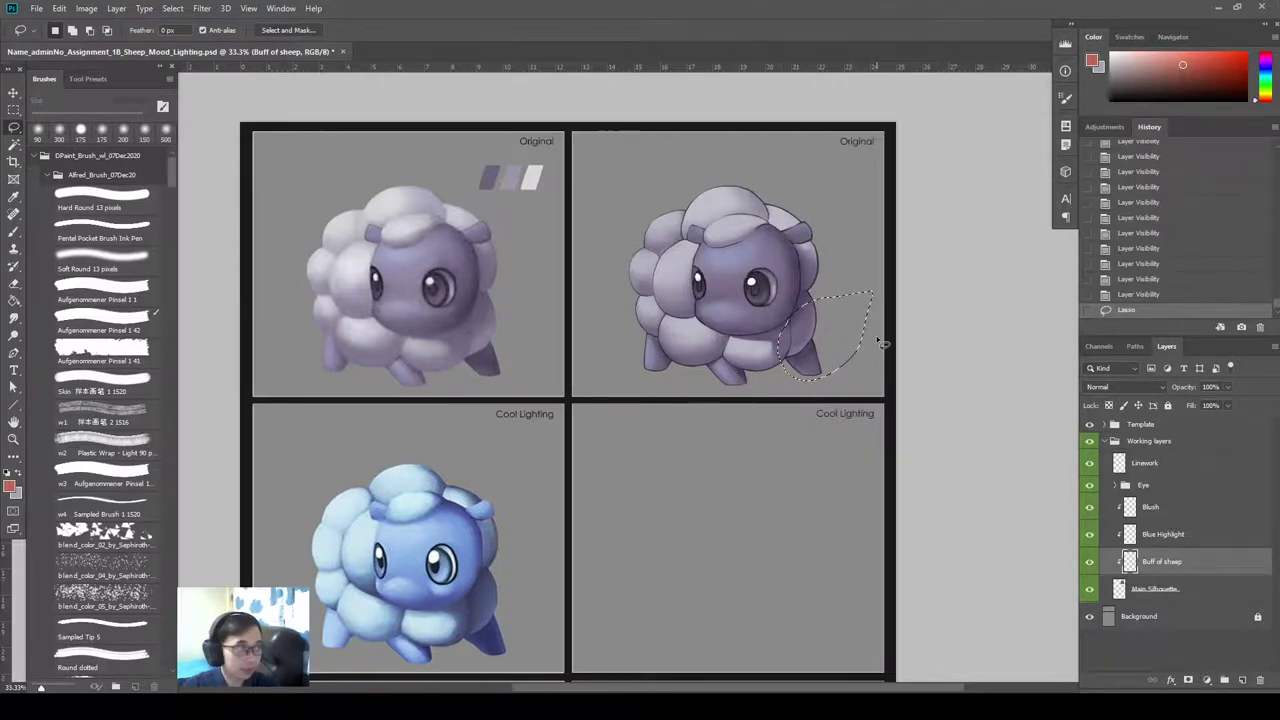
Apply a Gaussian Blur to the selected part of the Buff of sheep layer and deselect it.
click(204, 9)
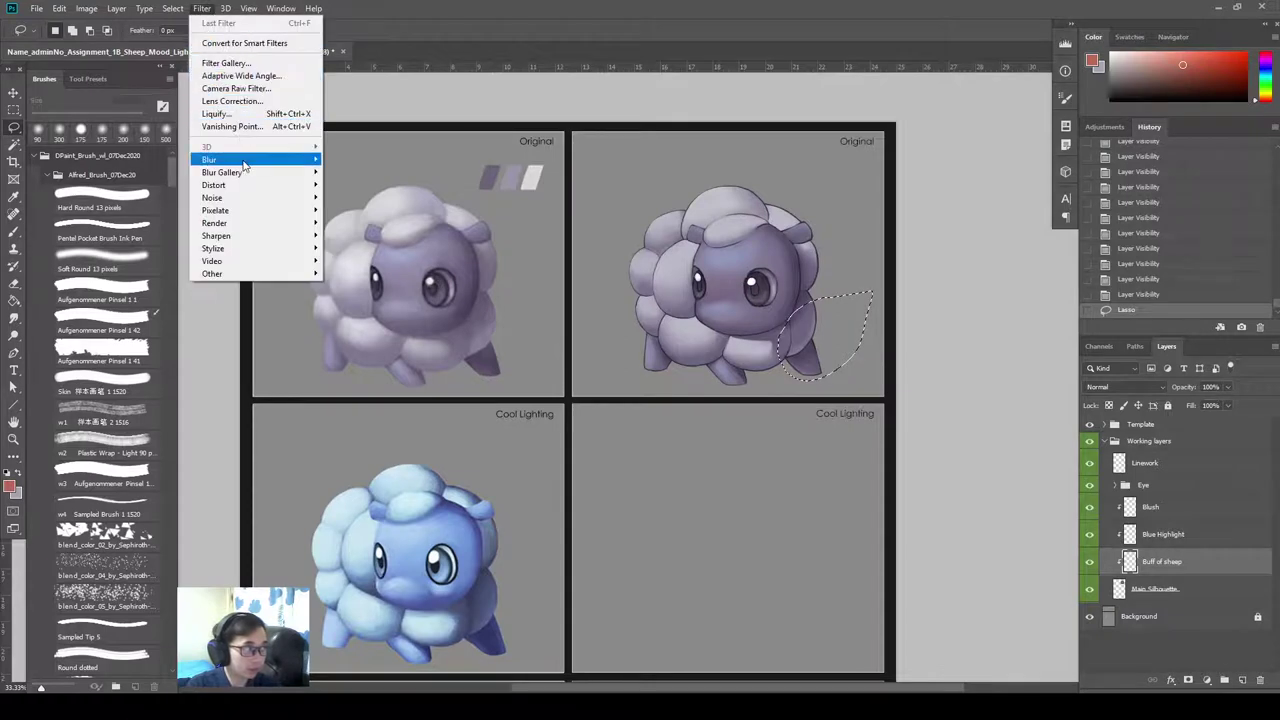
mouse_move(244, 162)
click(443, 206)
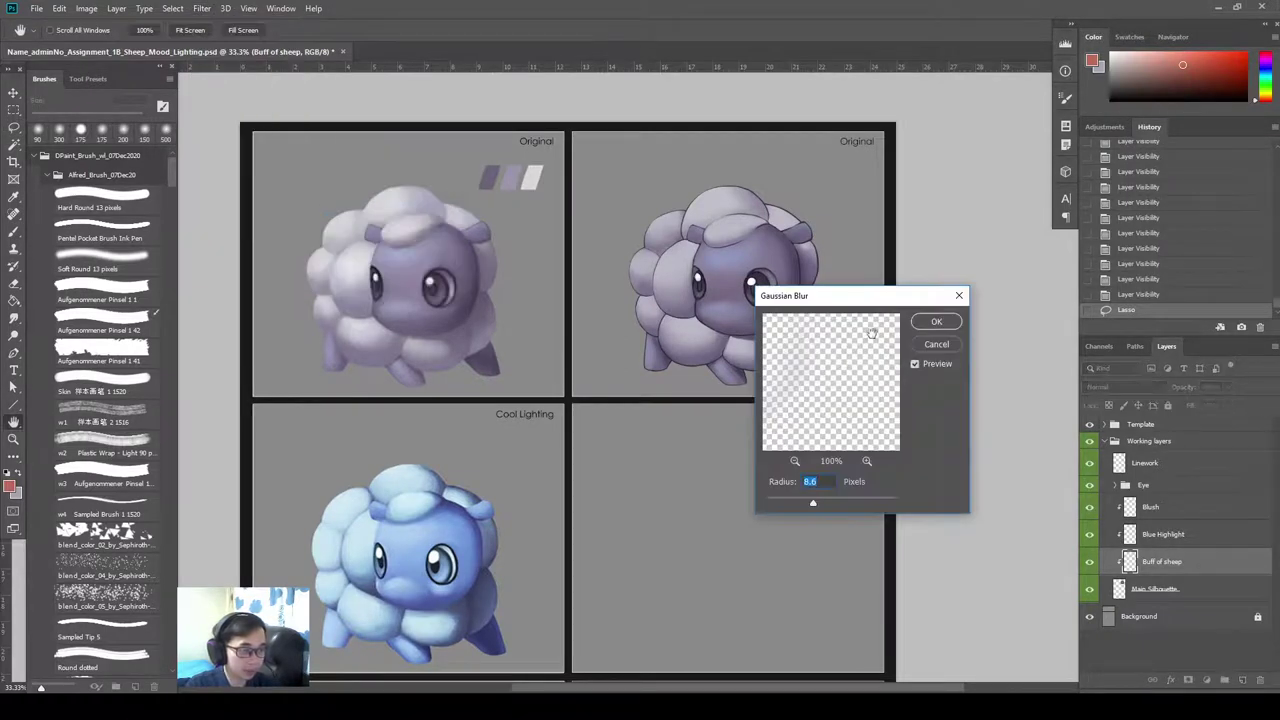
drag(800, 296, 1040, 256)
mouse_move(1053, 463)
mouse_down()
mouse_move(1036, 457)
mouse_move(1058, 464)
mouse_move(993, 521)
mouse_up()
key(Return)
key(ctrl+plus)
key(ctrl+plus)
key(ctrl+d)
Soften the lower-right wool buff above the back leg with a 50 px Eraser at 22% opacity.
key(e)
drag(932, 376, 929, 376)
key([)
drag(937, 370, 910, 393)
drag(912, 391, 889, 405)
drag(896, 402, 885, 408)
drag(914, 393, 902, 401)
drag(936, 367, 929, 374)
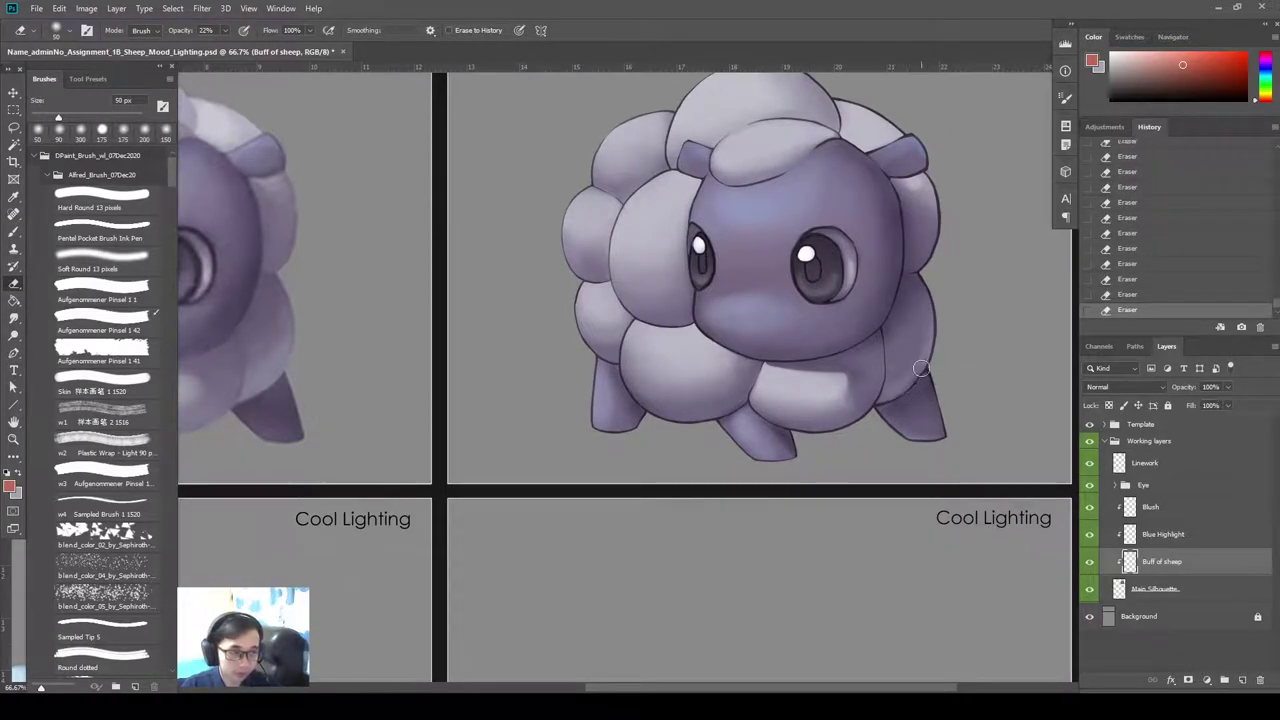
Blend the lower-right wool buff's shading with the Smudge tool at 60 px and 95% strength, after checking the Blue Highlight layer's effect.
click(1089, 534)
click(1089, 534)
key(r)
mouse_move(903, 375)
mouse_down()
mouse_move(921, 386)
mouse_move(923, 368)
mouse_move(876, 392)
mouse_up()
key(bracketleft)
key(bracketleft)
key(bracketleft)
key(bracketleft)
key(bracketleft)
key(bracketleft)
key(bracketleft)
drag(878, 384, 872, 386)
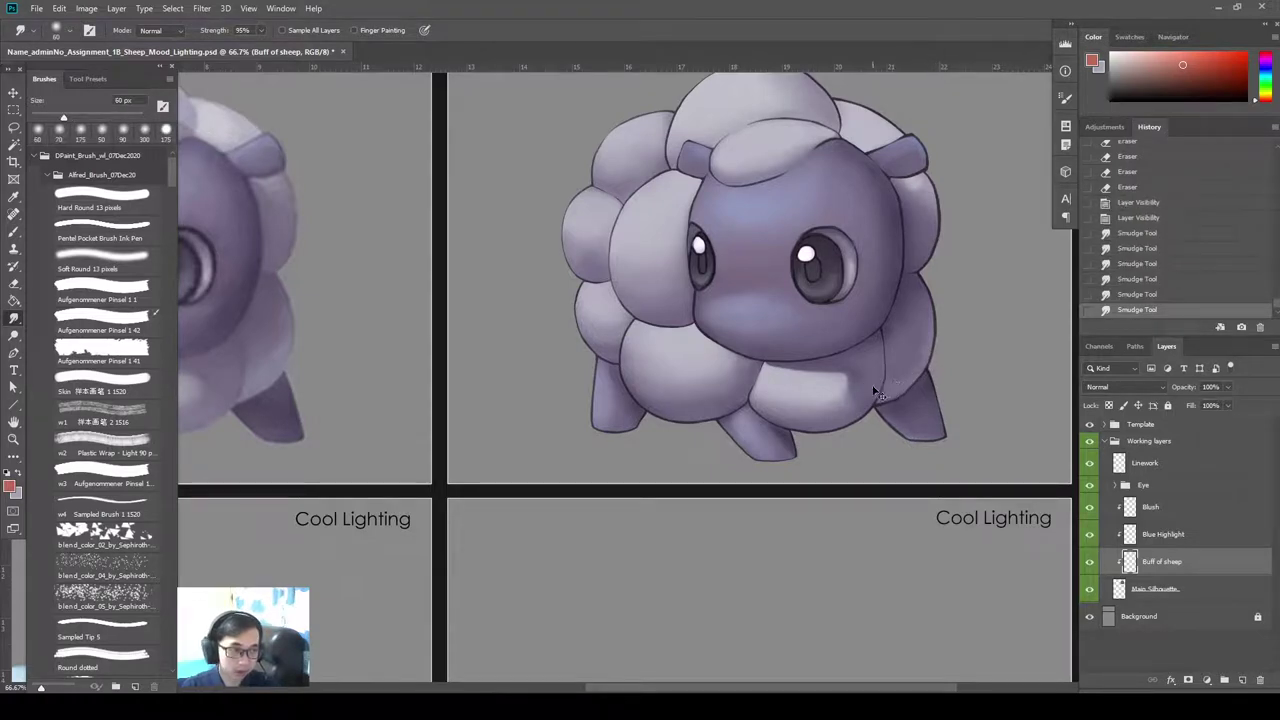
Compare the sheep with and without the Buff of sheep layer against the original.
key(ctrl+minus)
key(ctrl+minus)
key(ctrl+minus)
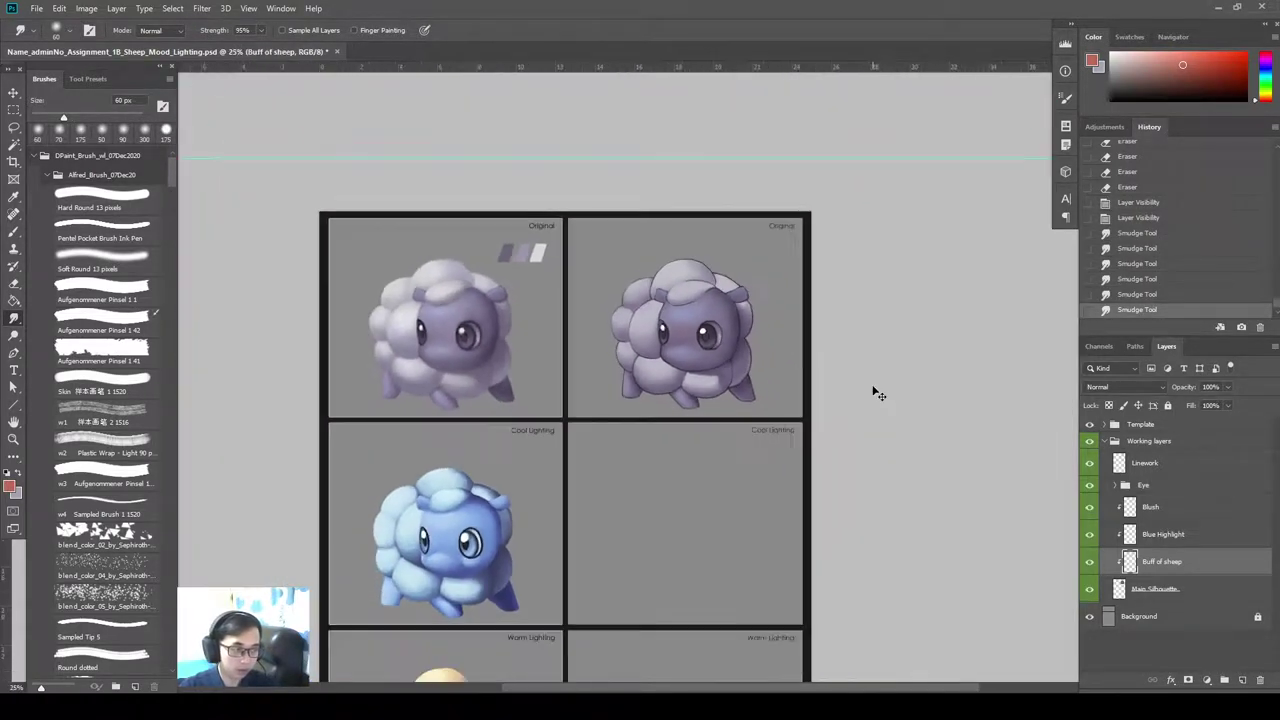
key(ctrl+plus)
key(ctrl+plus)
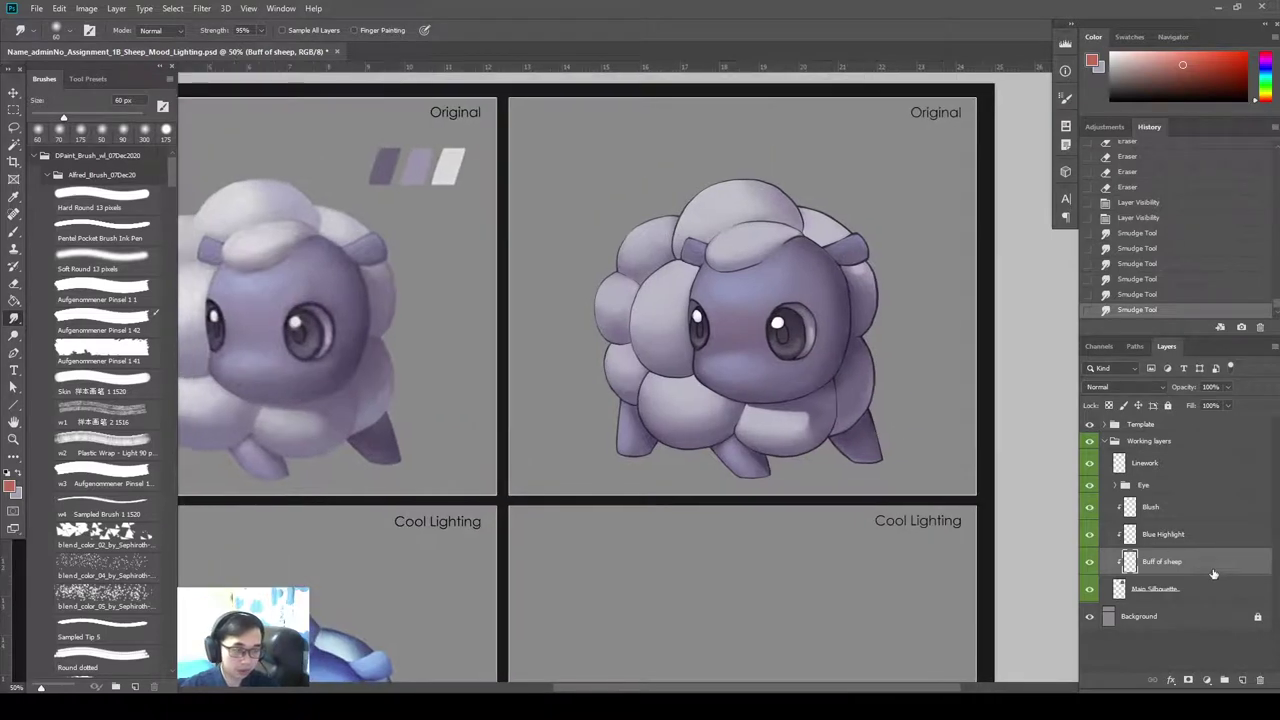
click(1092, 563)
click(1092, 563)
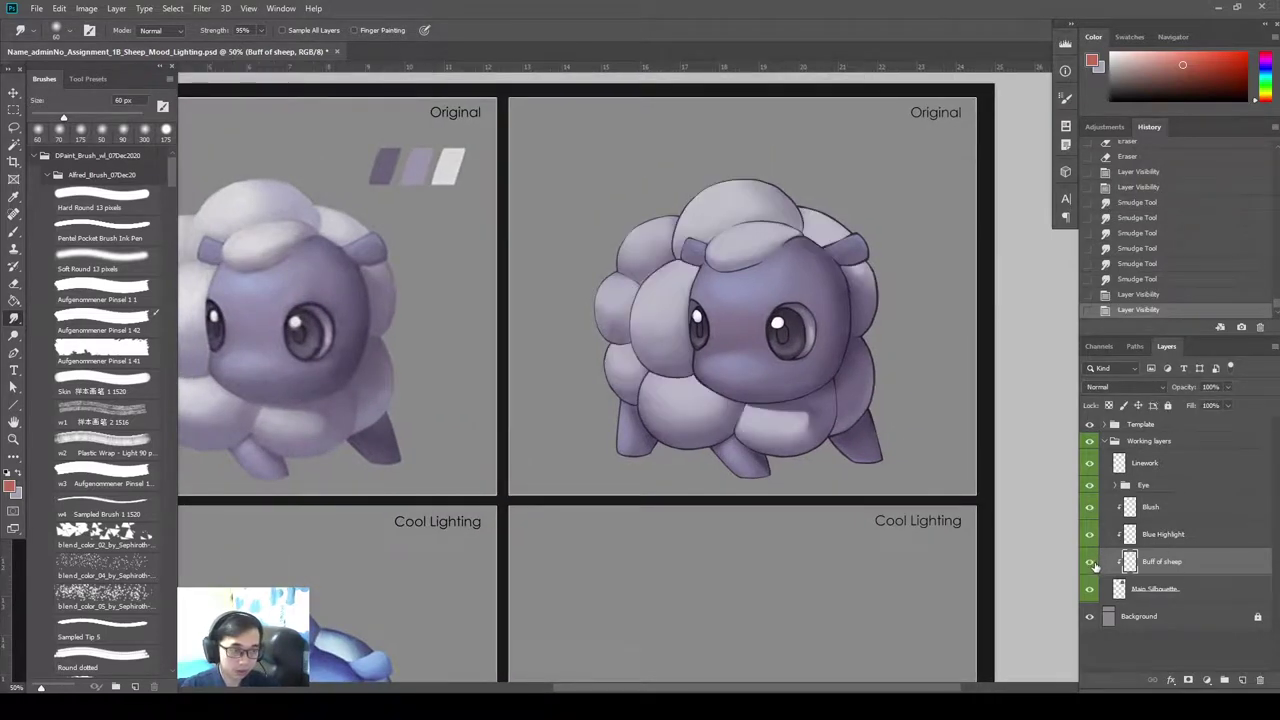
Smudge the wool shading on the Main Silhouette layer with a brush of up to 200 px at 95% strength.
click(1147, 590)
key(bracketright)
key(bracketright)
key(bracketright)
key(bracketright)
key(bracketright)
key(bracketright)
key(bracketright)
key(bracketright)
key(bracketright)
key(bracketright)
mouse_move(846, 387)
mouse_down()
mouse_move(856, 379)
mouse_move(814, 398)
mouse_move(890, 432)
mouse_up()
key(bracketright)
key(bracketleft)
key(bracketright)
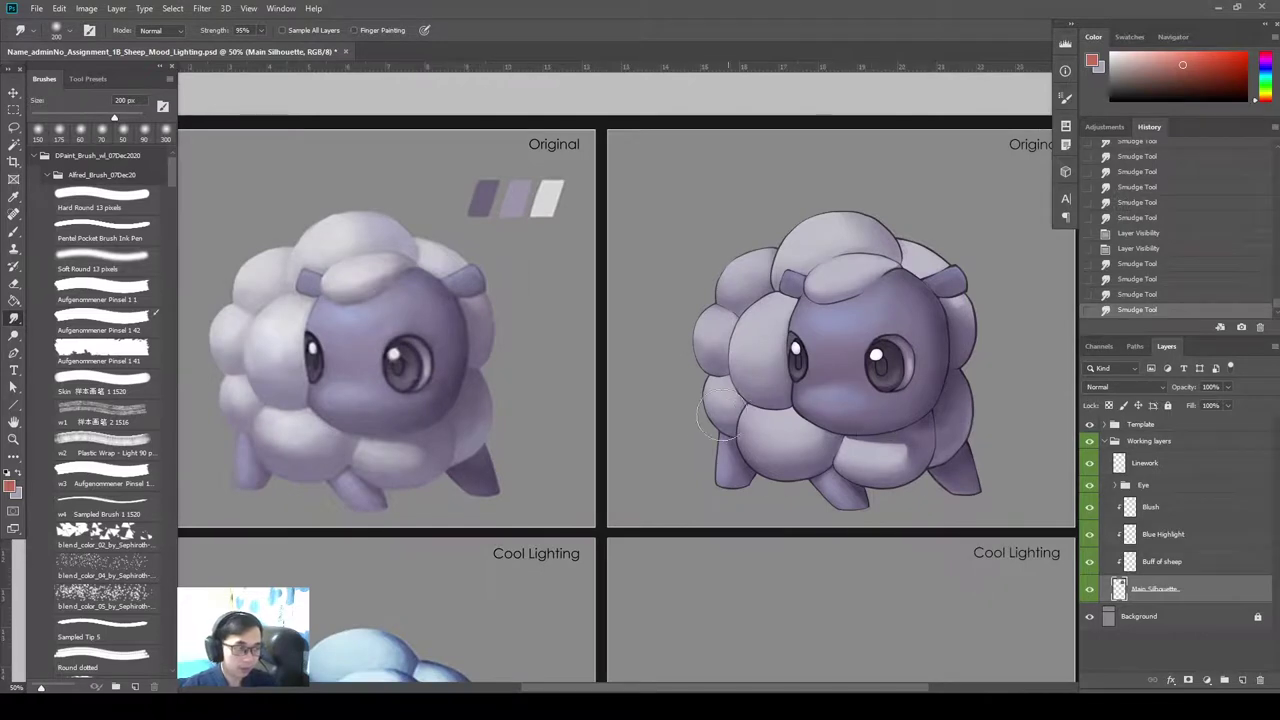
Examine what the Buff of sheep layer adds over the newly smudged silhouette.
scroll(857, 410, left, 4)
scroll(857, 410, up, 1)
click(1090, 562)
click(1090, 562)
click(1090, 562)
Blend the leftmost wool buff on the Buff of sheep layer with the Smudge tool, enlarging it to 175 px.
click(1162, 561)
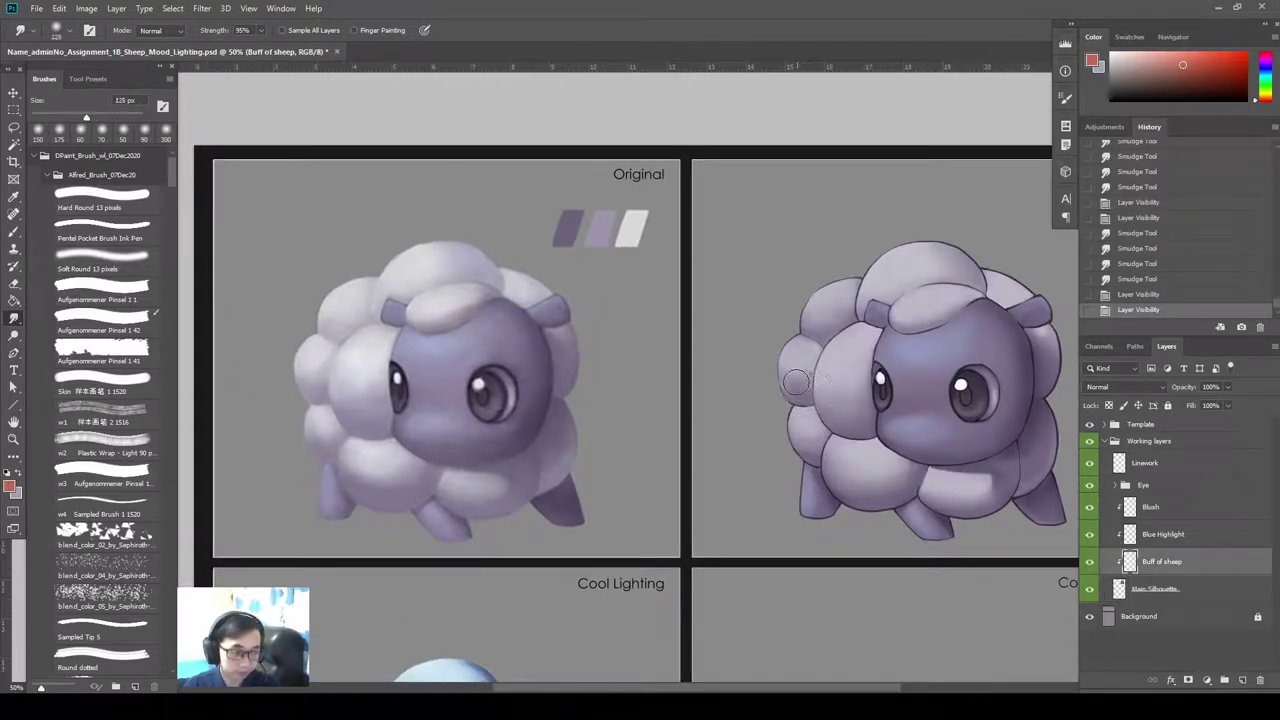
key(bracketright)
drag(795, 381, 816, 386)
key(ctrl+z)
key(ctrl+z)
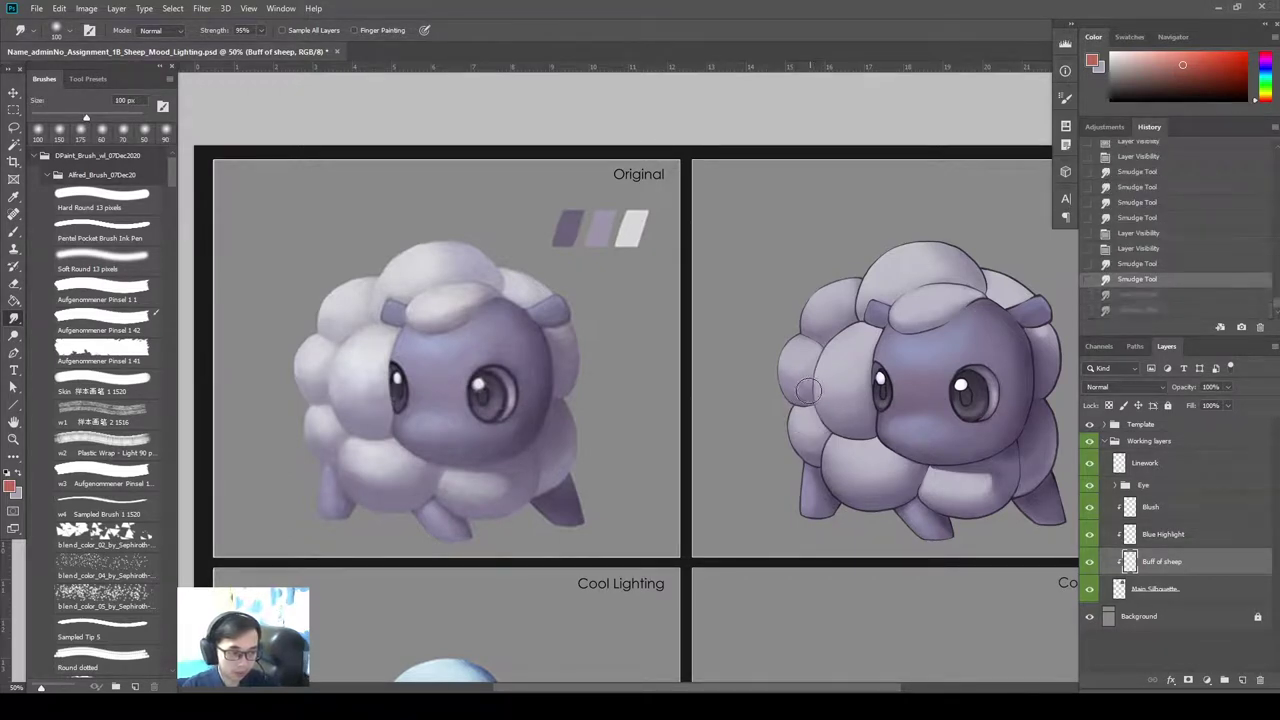
key(ctrl+shift+z)
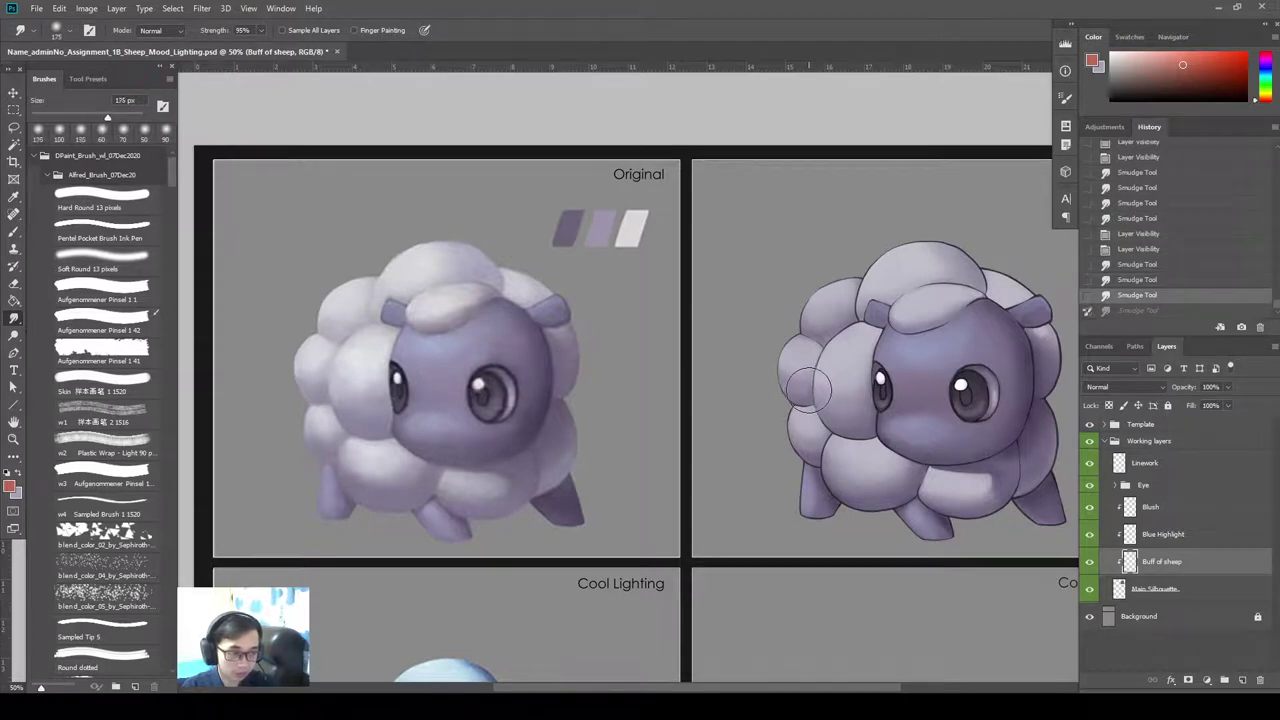
drag(815, 388, 818, 384)
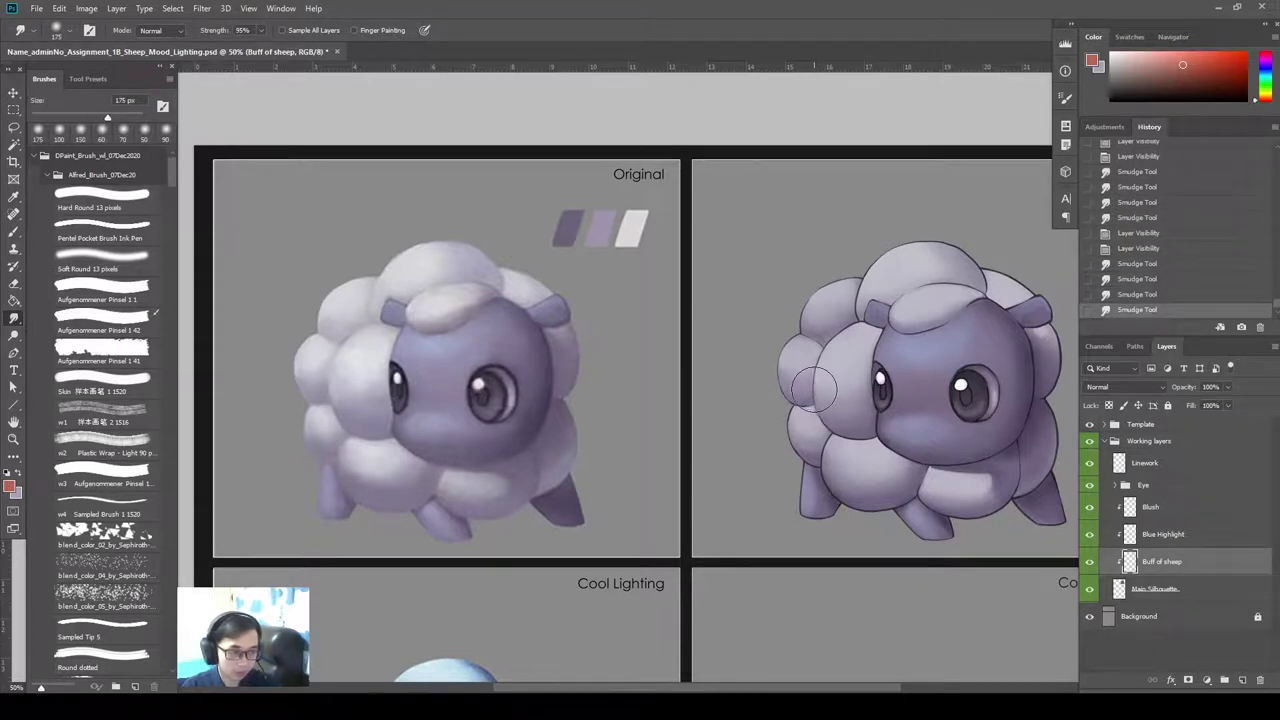
Compare the painted sheep with and without the Linework layer against the original, at overview and close range.
key(ctrl+minus)
key(ctrl+minus)
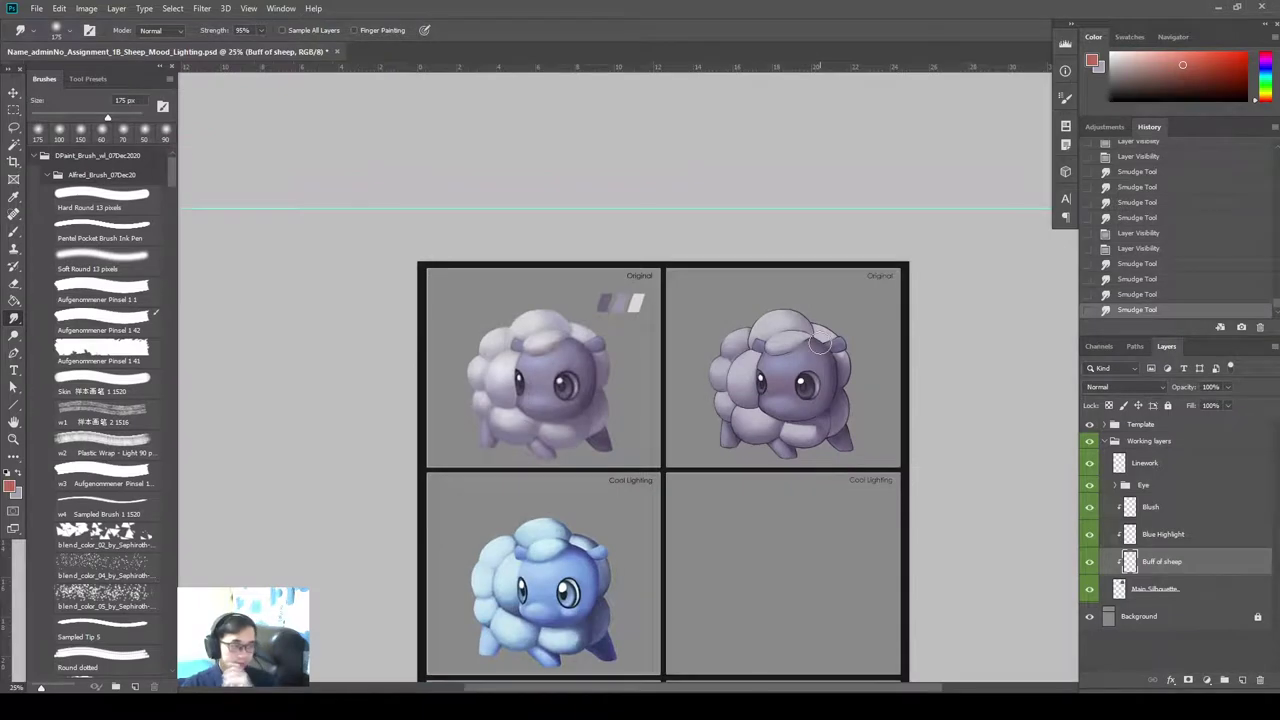
click(1160, 465)
click(1089, 463)
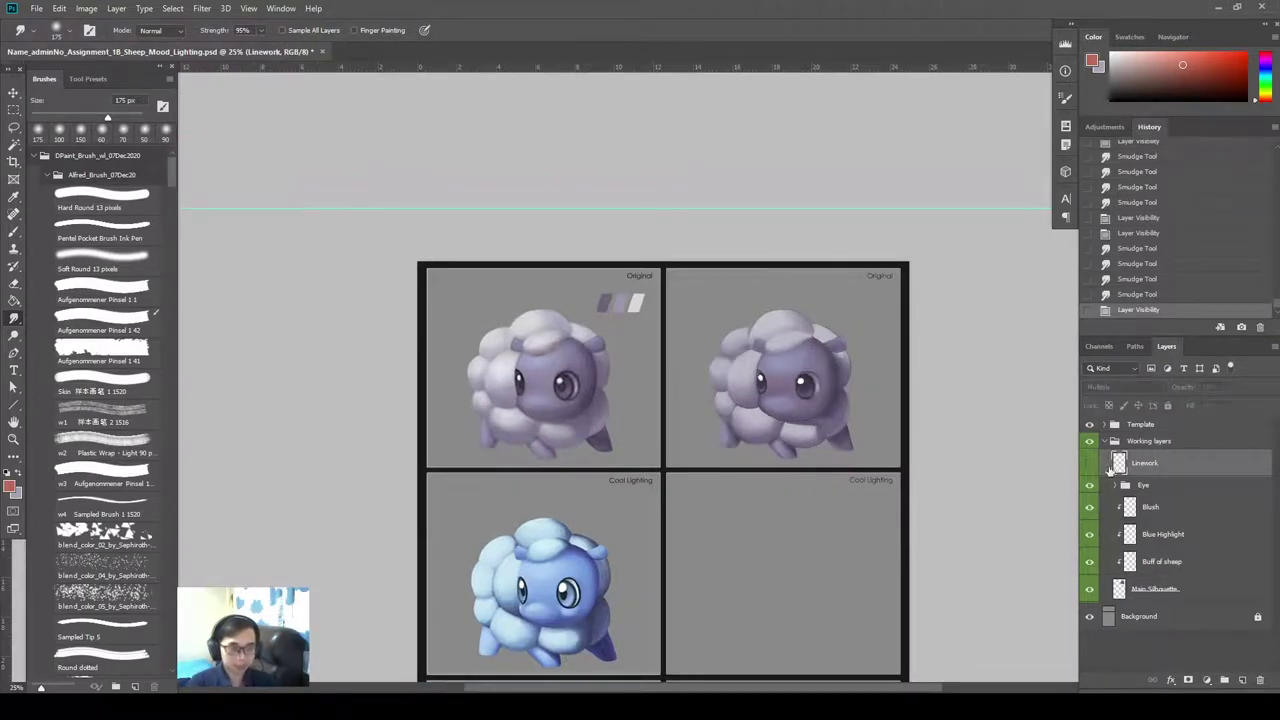
click(1090, 464)
click(1090, 464)
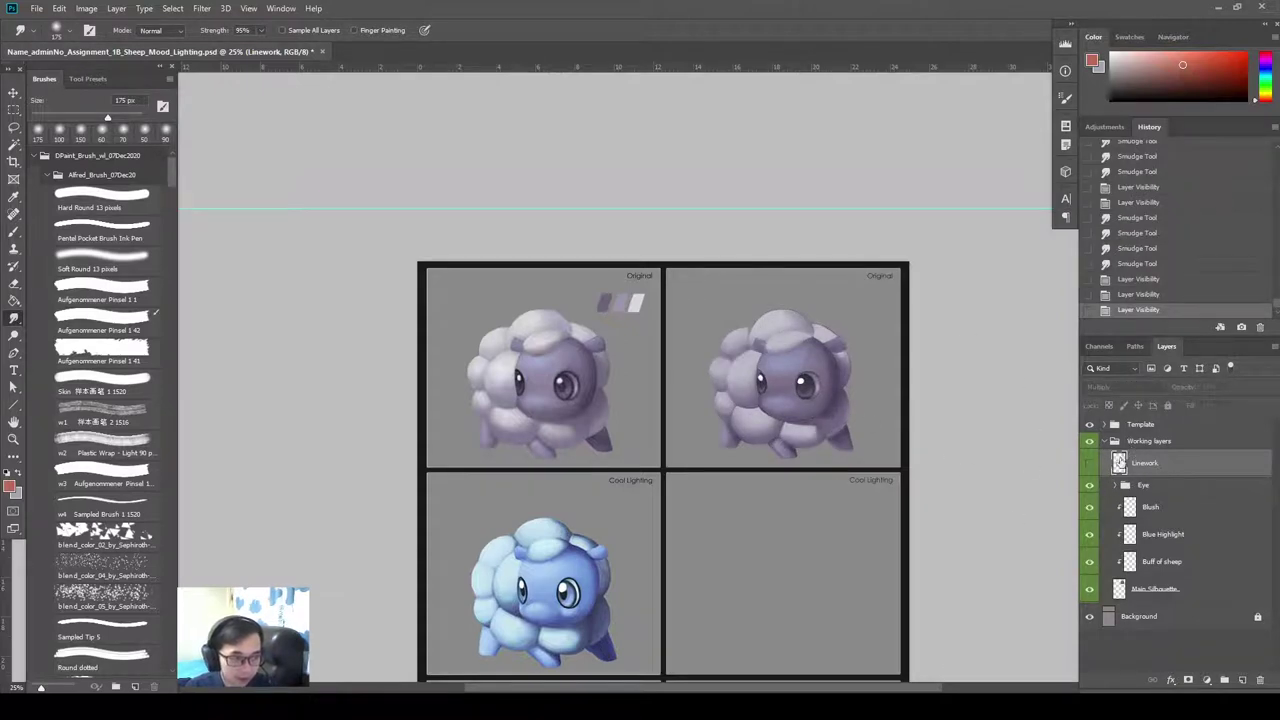
key(ctrl+plus)
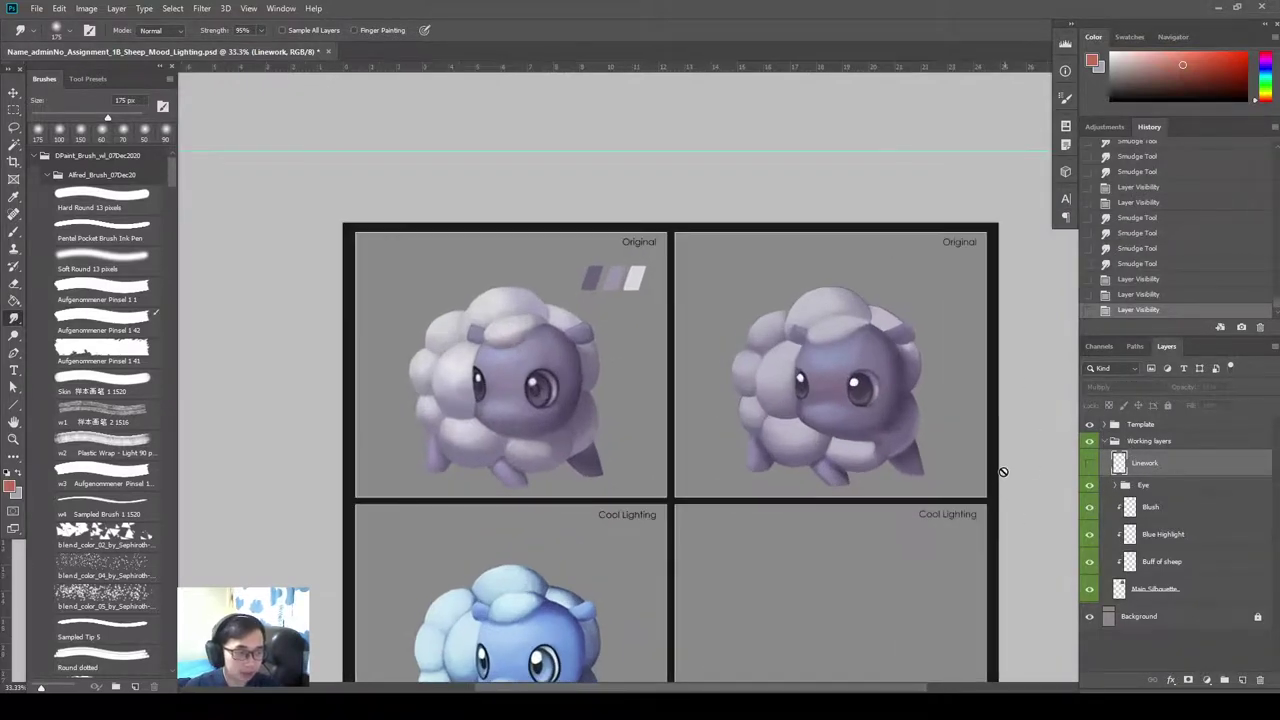
click(1090, 465)
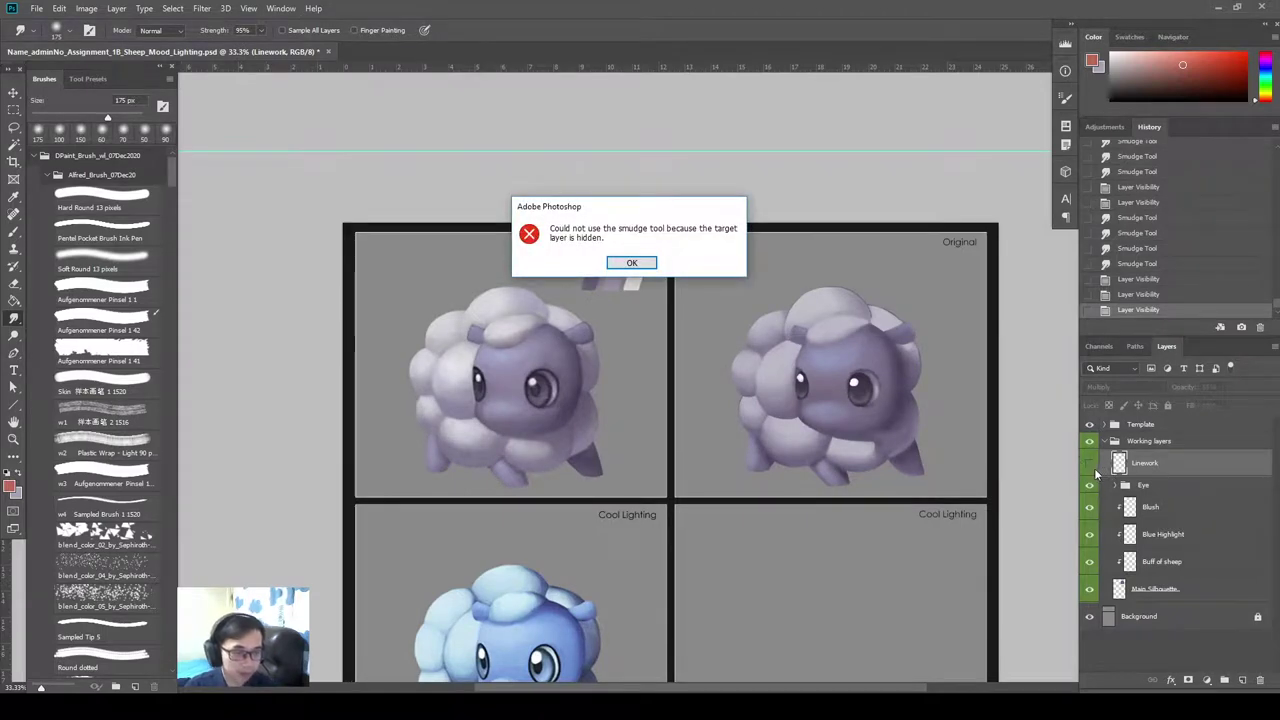
key(Return)
click(1091, 463)
click(1091, 463)
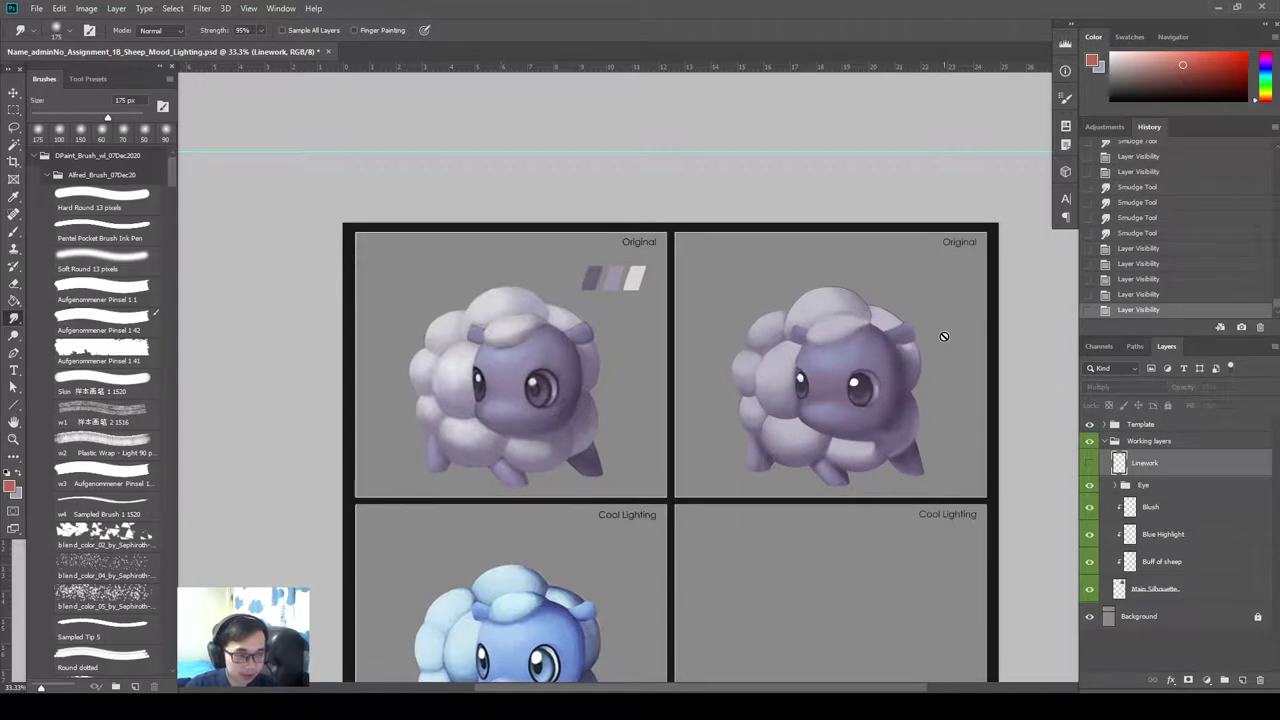
key(ctrl+plus)
drag(734, 519, 738, 545)
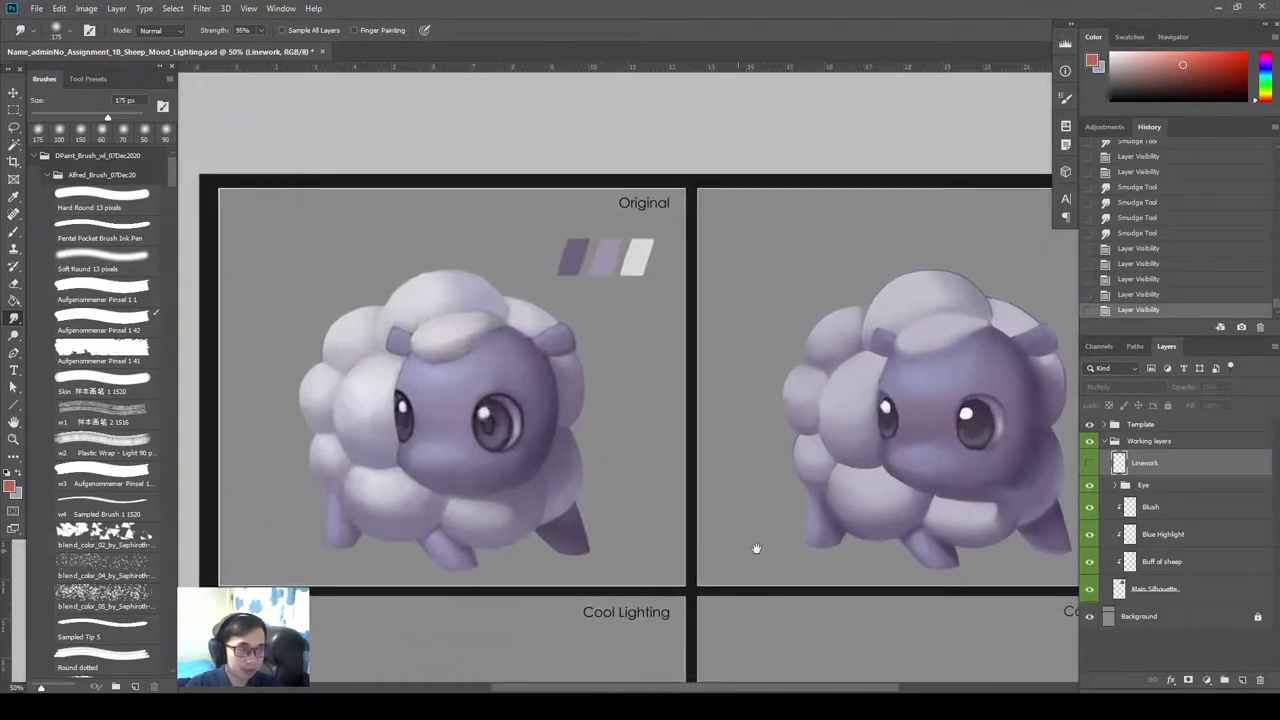
click(1090, 464)
click(1090, 465)
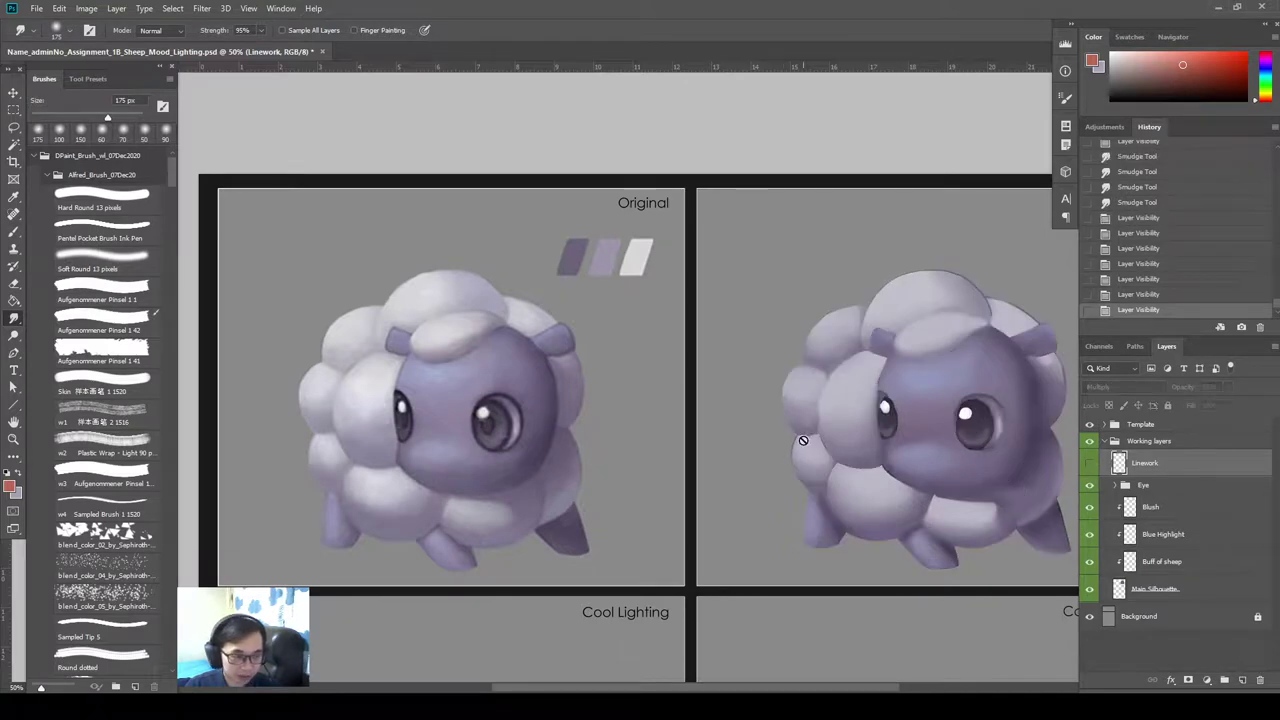
Examine the Main Silhouette layer's contribution and the wool edges along the head, back and lower-left buff with the linework hidden.
click(1160, 562)
click(1155, 589)
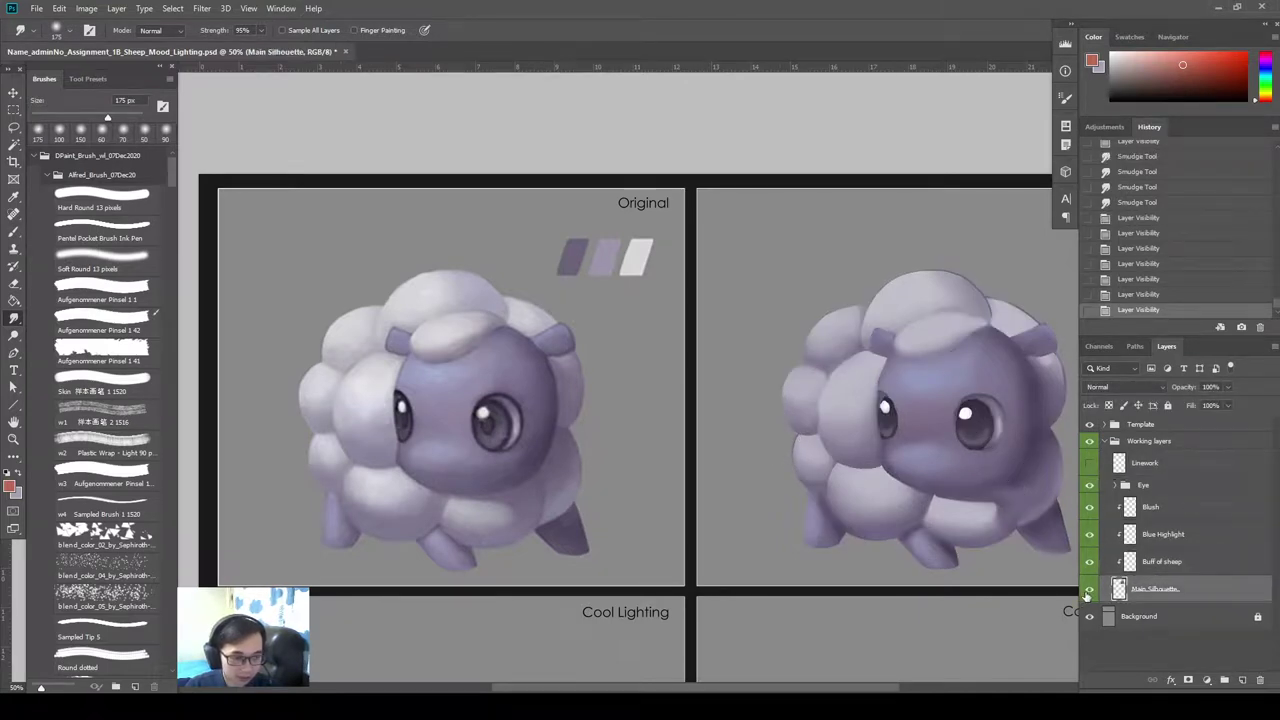
click(1090, 589)
click(1090, 589)
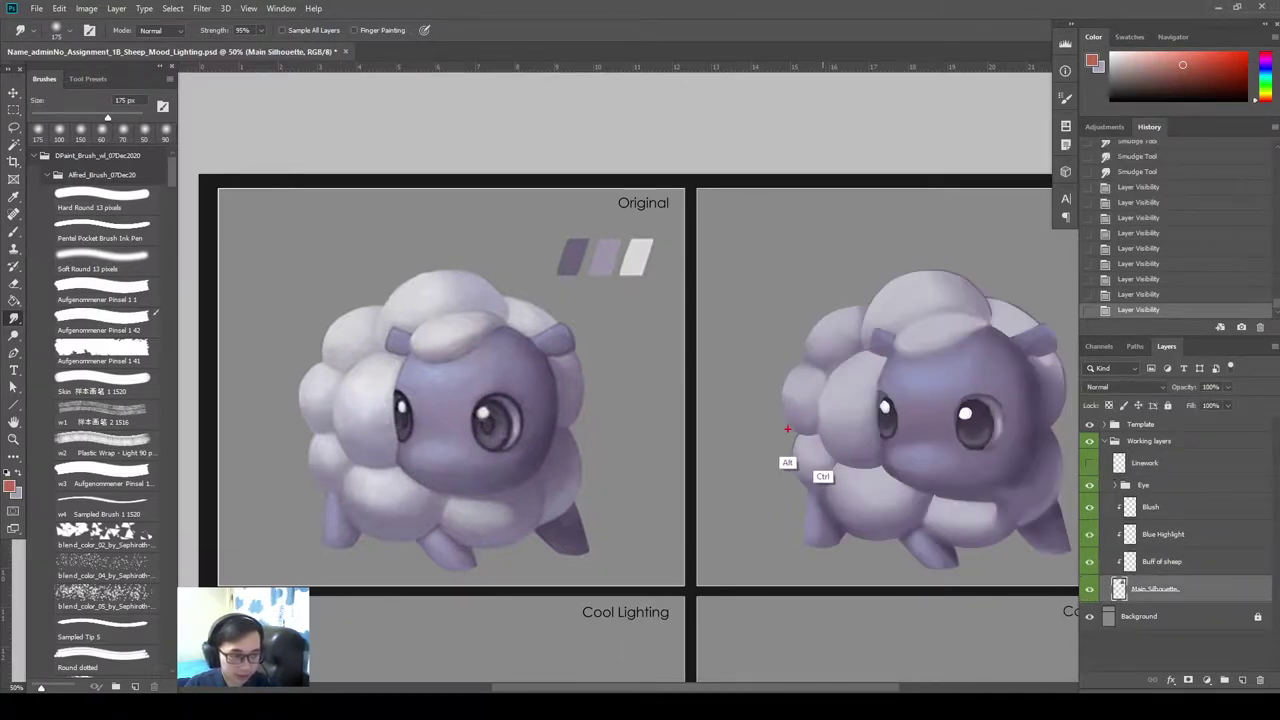
drag(788, 430, 785, 478)
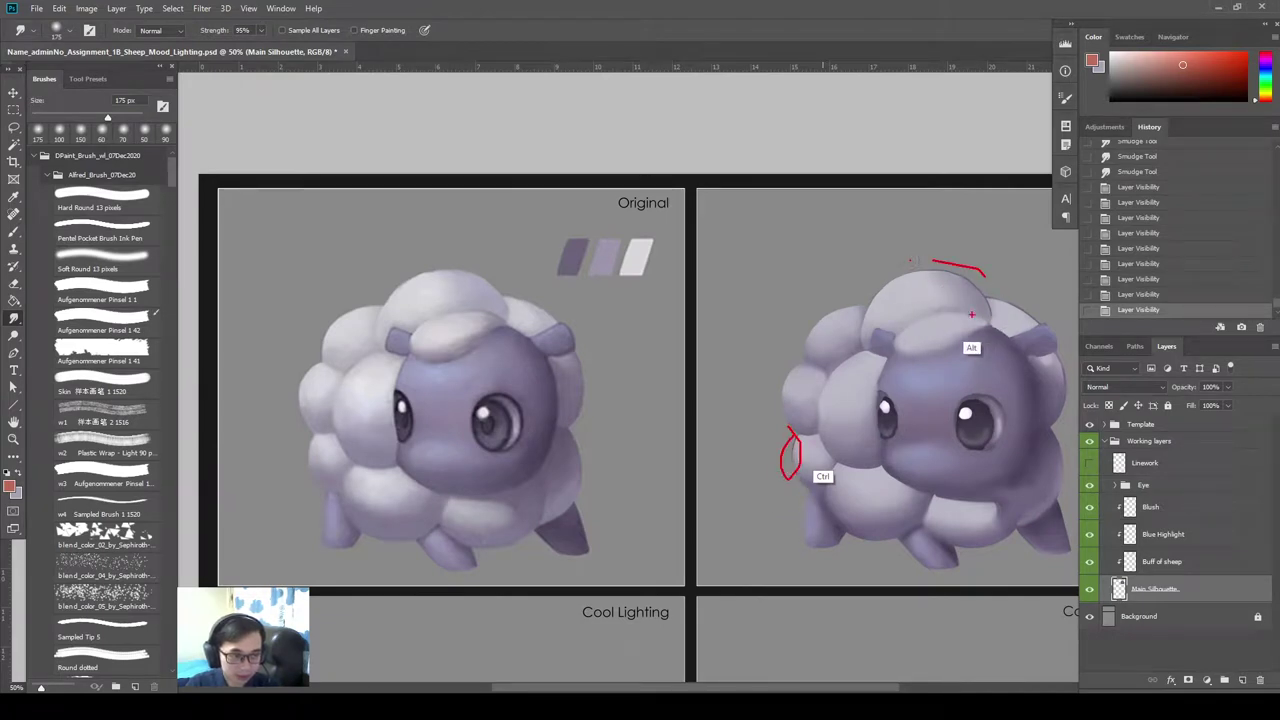
mouse_move(910, 265)
mouse_down()
mouse_move(988, 280)
mouse_move(981, 337)
mouse_move(951, 267)
mouse_move(1042, 310)
mouse_move(1077, 364)
mouse_move(1057, 406)
mouse_move(1043, 352)
mouse_move(1000, 300)
mouse_up()
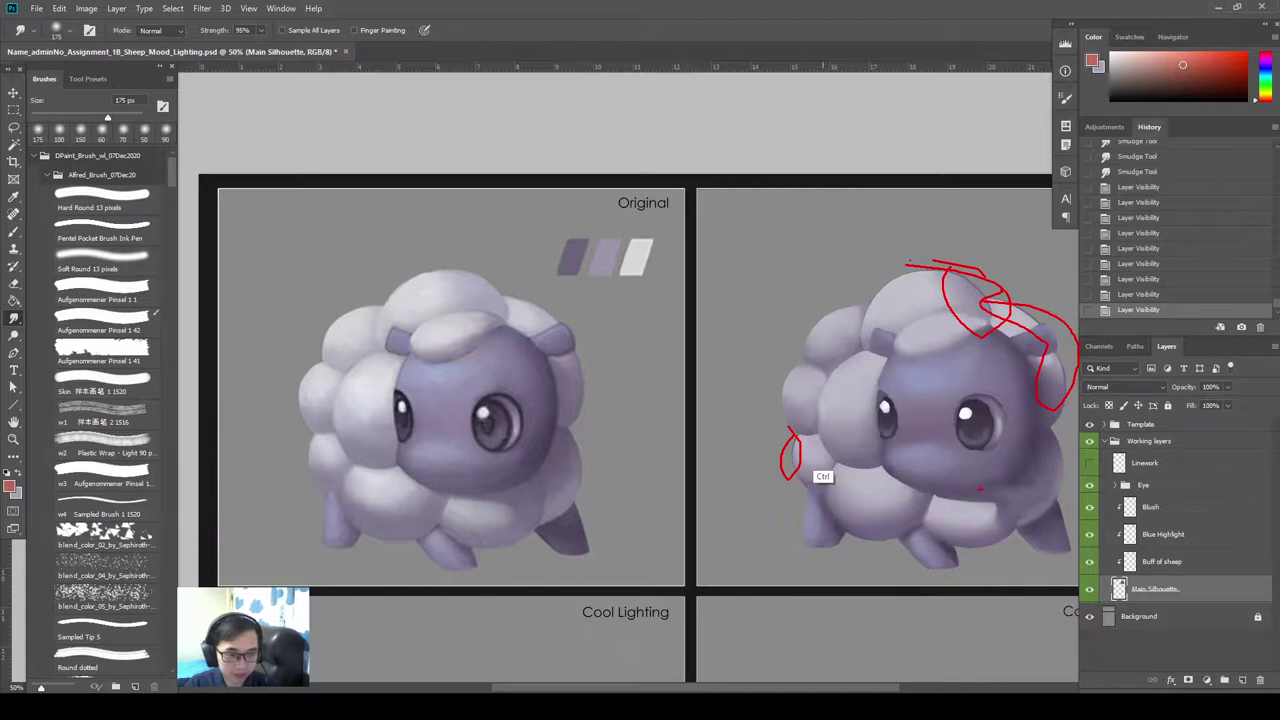
key(Escape)
mouse_move(968, 500)
mouse_down()
mouse_move(900, 529)
mouse_move(921, 521)
mouse_up()
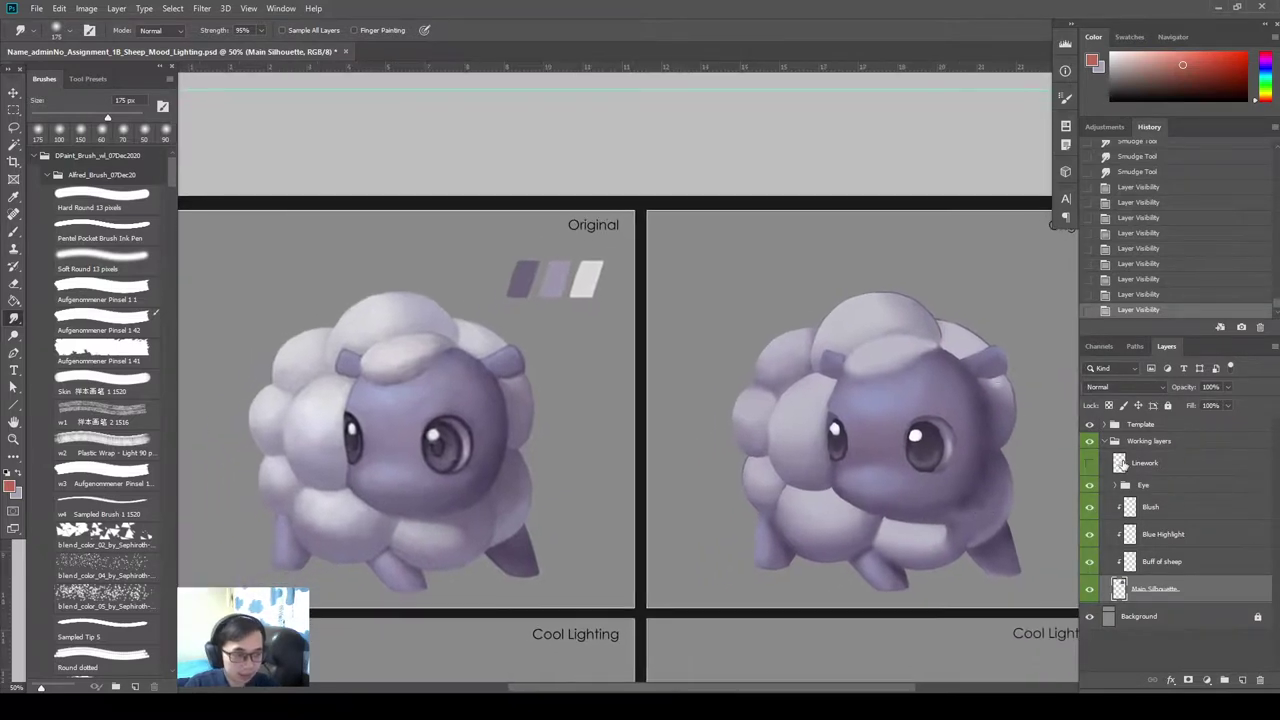
Show the Linework layer again and set its fill to 66%.
click(1128, 462)
click(1092, 466)
click(1092, 466)
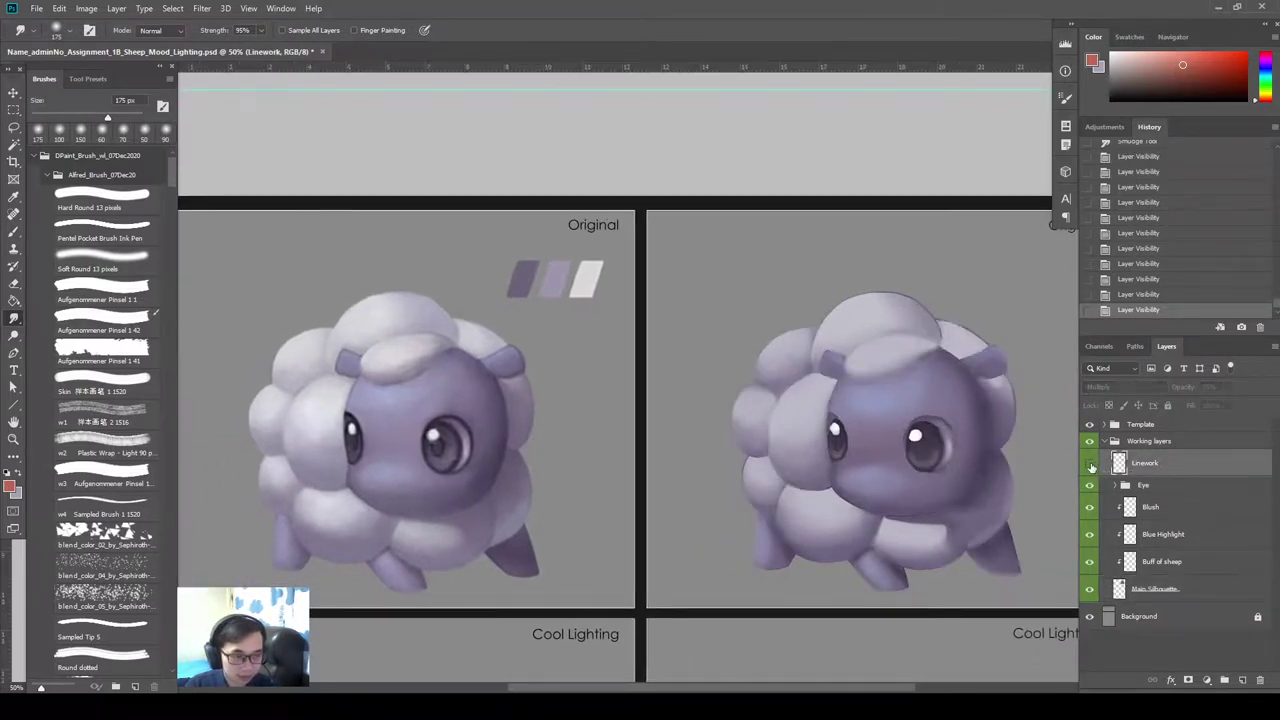
click(1090, 466)
drag(1192, 407, 1153, 413)
key(ctrl+minus)
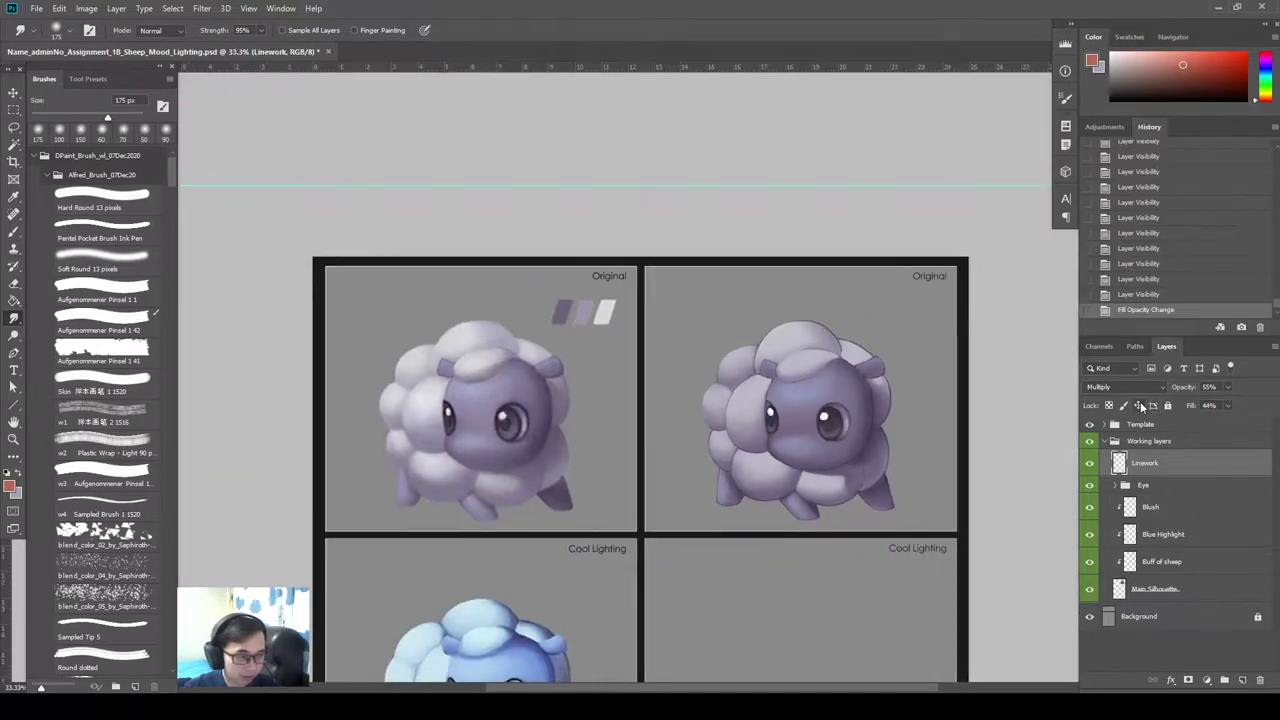
key(ctrl+plus)
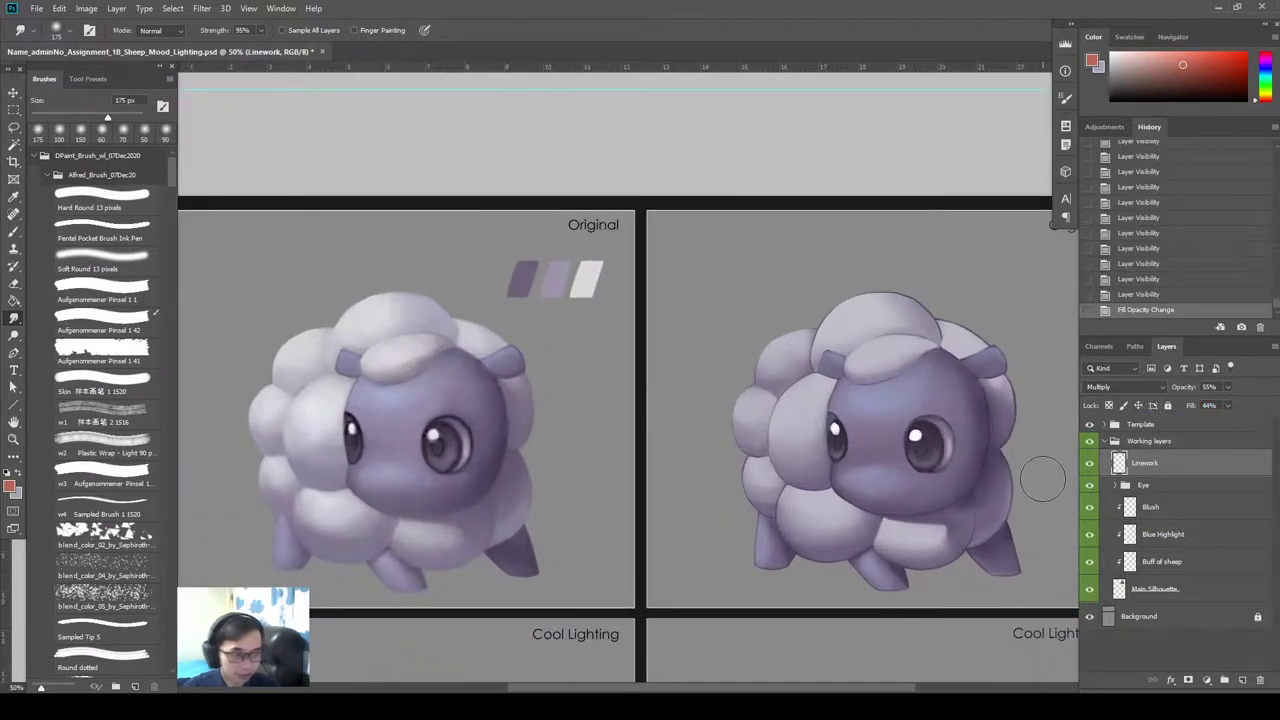
key(Return)
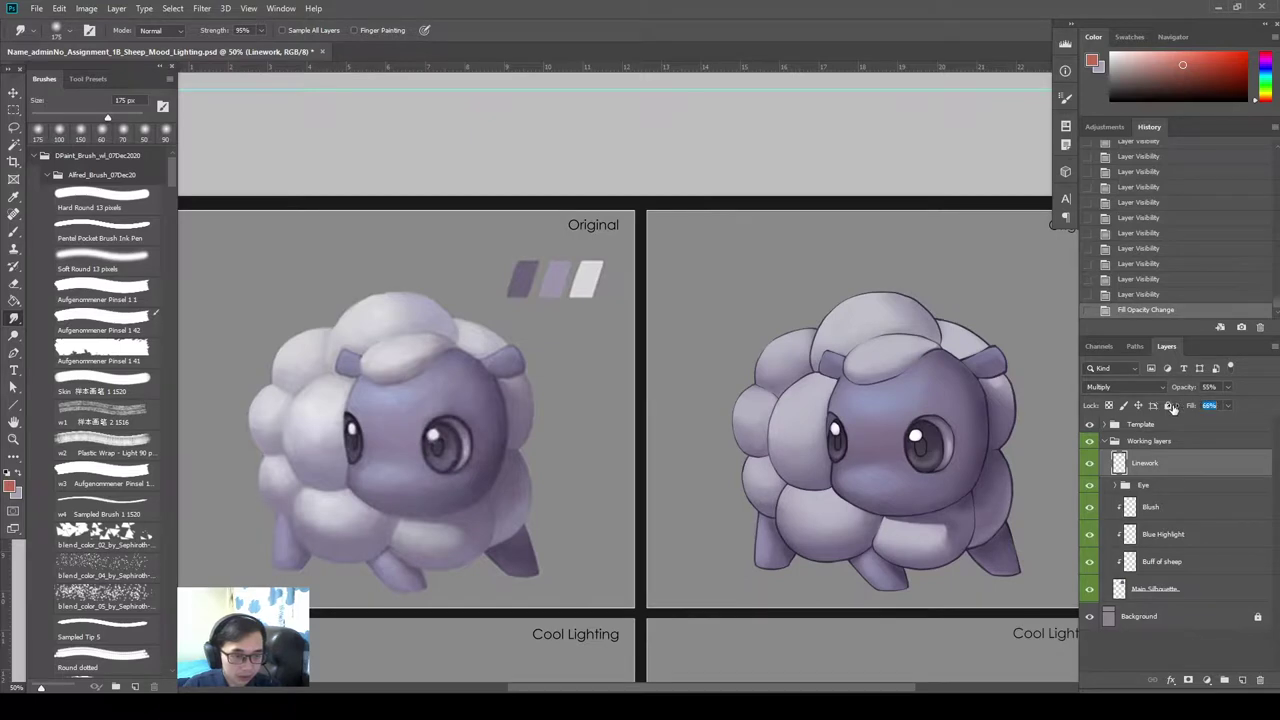
Raise the Linework layer's fill to 99% and duplicate the layer.
drag(1173, 408, 1201, 406)
drag(910, 497, 929, 515)
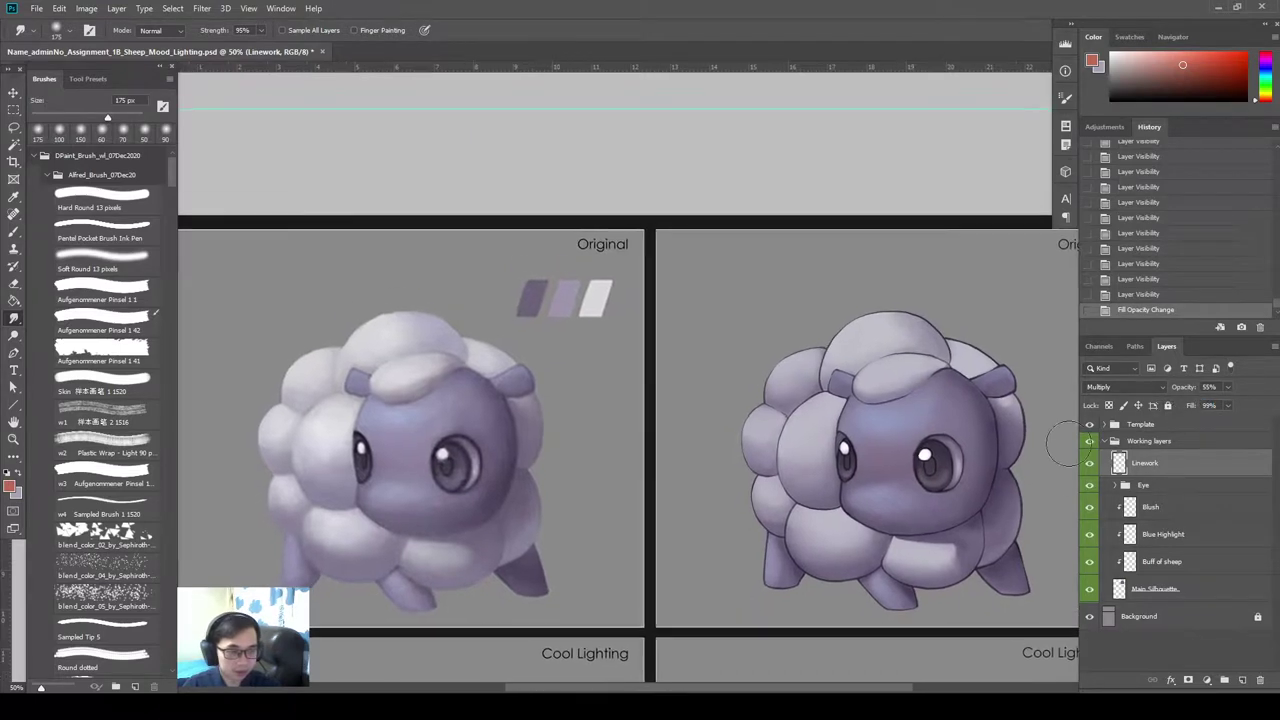
key(ctrl+j)
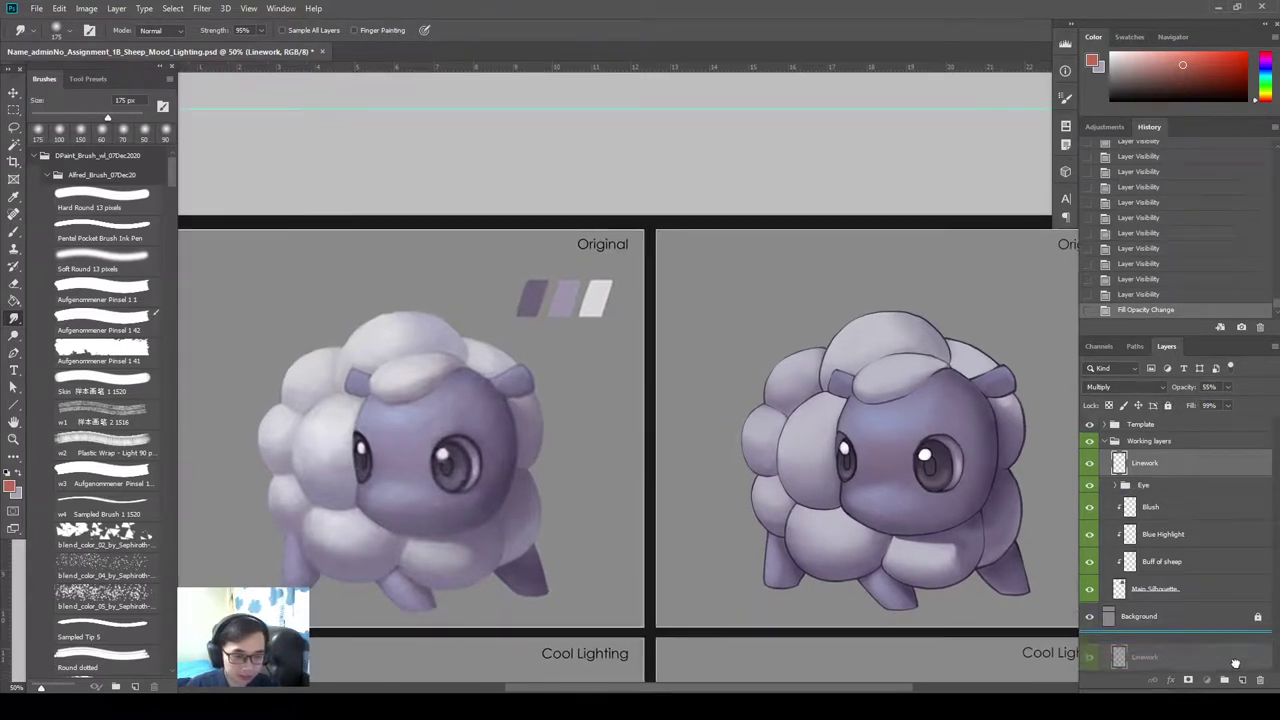
Hide the original Linework layer, place its copy below it and rename the copy "Linework adjusted".
click(1089, 490)
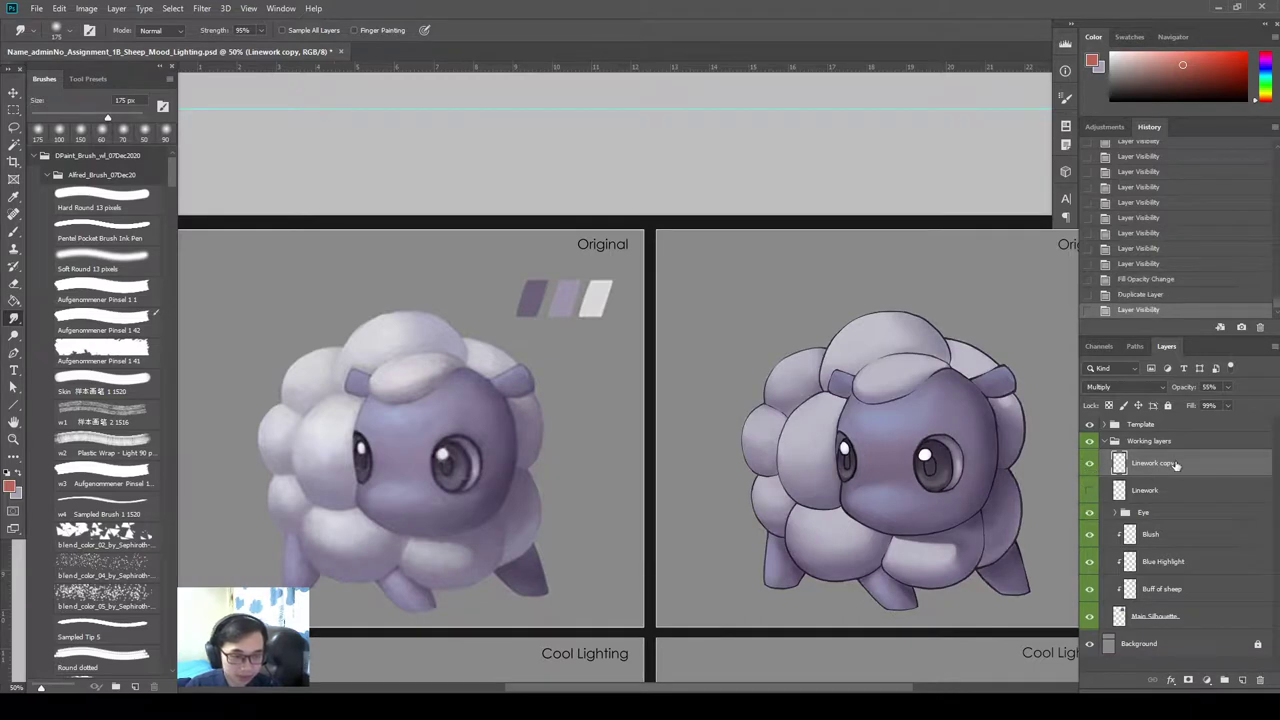
drag(1176, 469, 1161, 492)
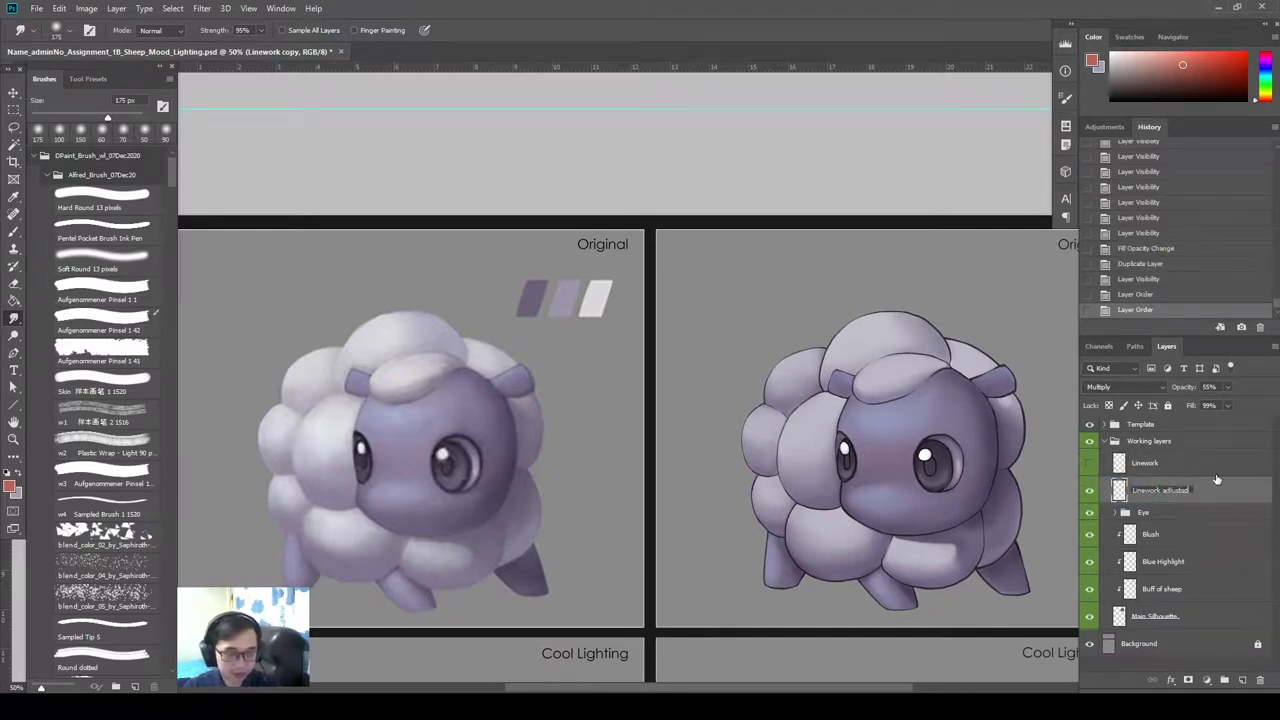
key(Return)
Set the fill of the Linework adjusted layer to 55%.
drag(1032, 471, 1048, 447)
click(1195, 407)
text(55)
drag(887, 495, 906, 510)
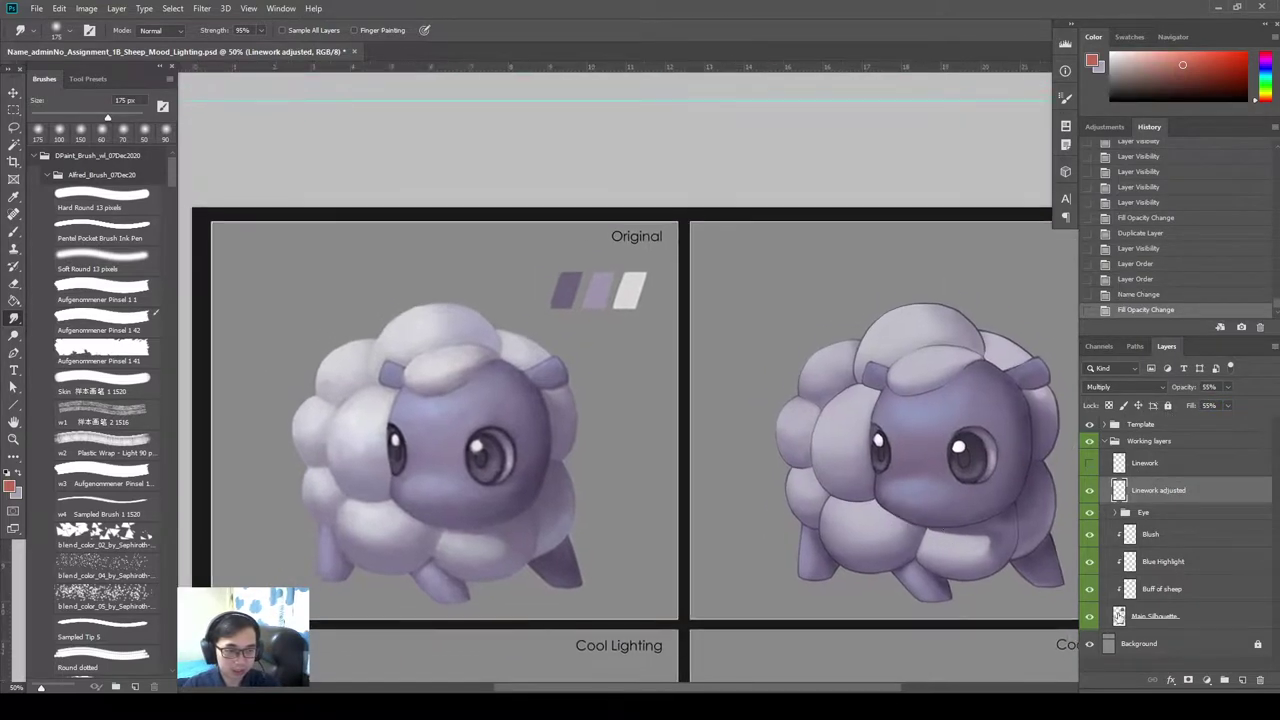
Add a layer mask to Linework adjusted and fade the upper-left wool outlines with black, using a 250 px Hard Round brush at 55% opacity.
click(1188, 680)
key(b)
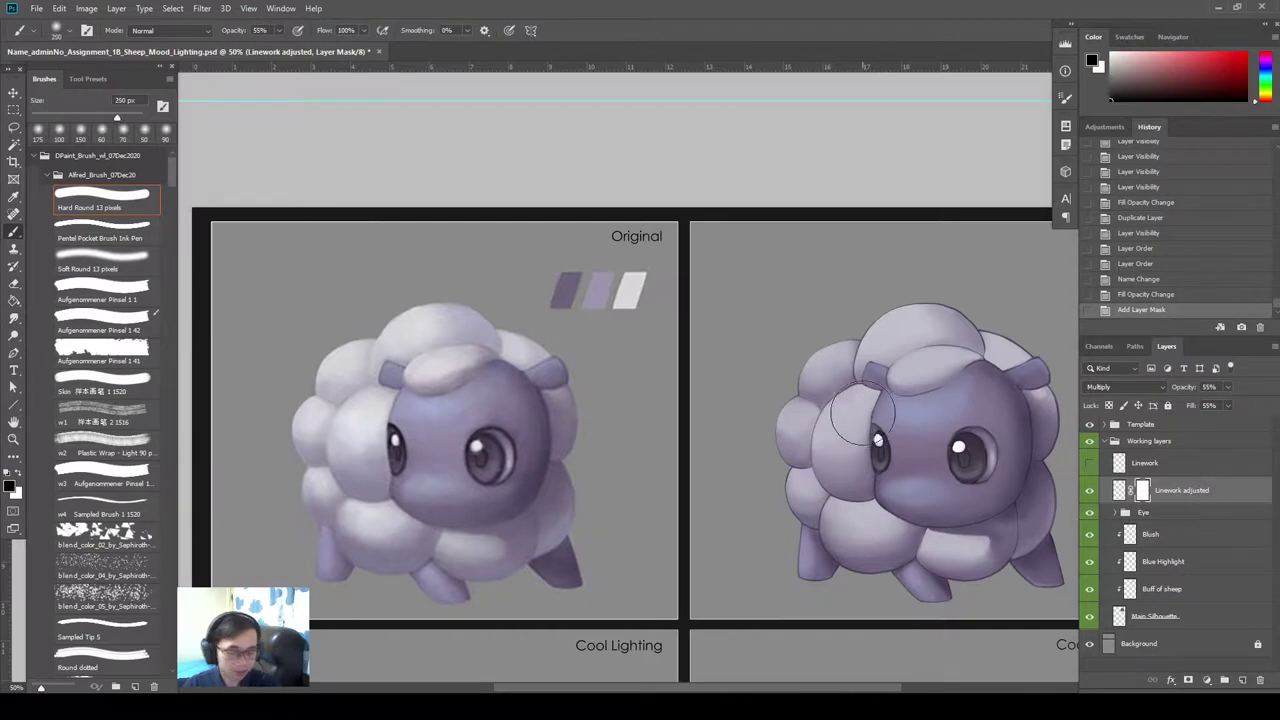
drag(857, 350, 876, 325)
drag(860, 342, 875, 325)
drag(860, 353, 874, 326)
drag(856, 352, 867, 326)
drag(857, 346, 874, 322)
drag(859, 345, 875, 320)
drag(860, 344, 884, 316)
drag(784, 346, 800, 358)
drag(794, 356, 794, 376)
mouse_move(767, 419)
mouse_down()
mouse_move(834, 420)
mouse_move(817, 437)
mouse_move(838, 413)
mouse_up()
Fade the lower-left and remaining wool outlines on the Linework adjusted mask, varying the brush between 125 and 200 px.
key(bracketleft)
key(bracketleft)
key(bracketleft)
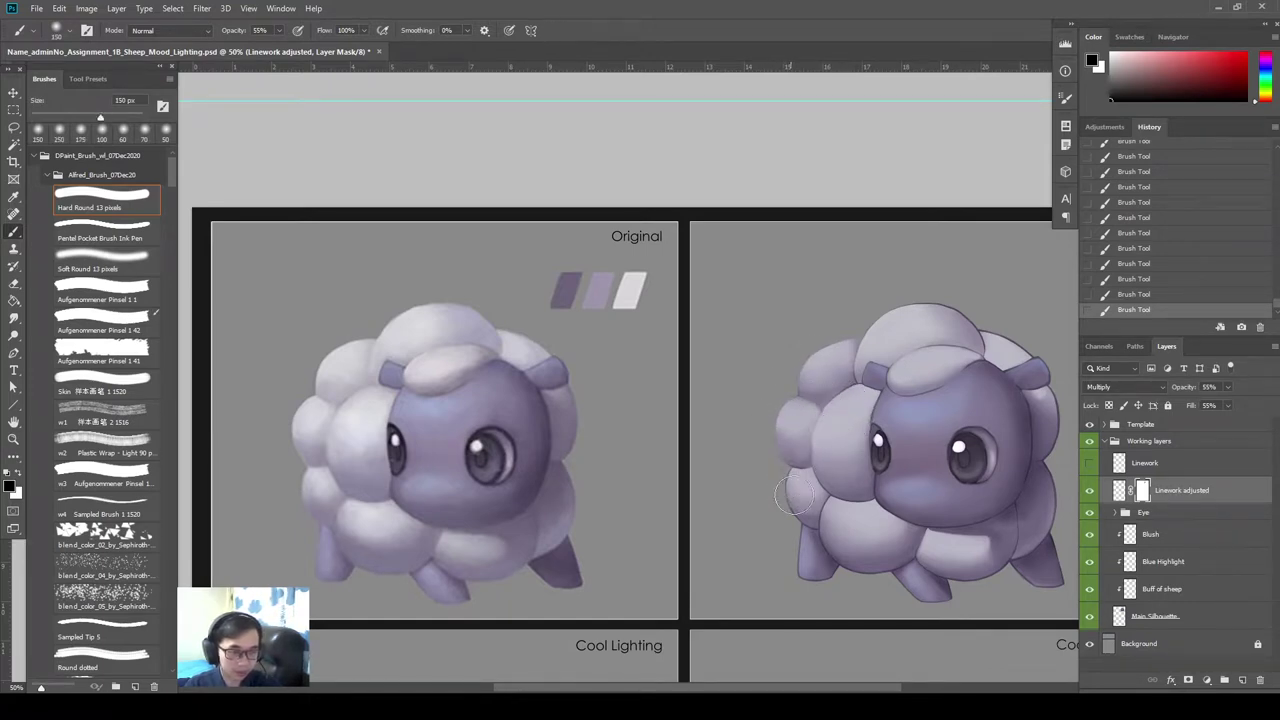
key(bracketleft)
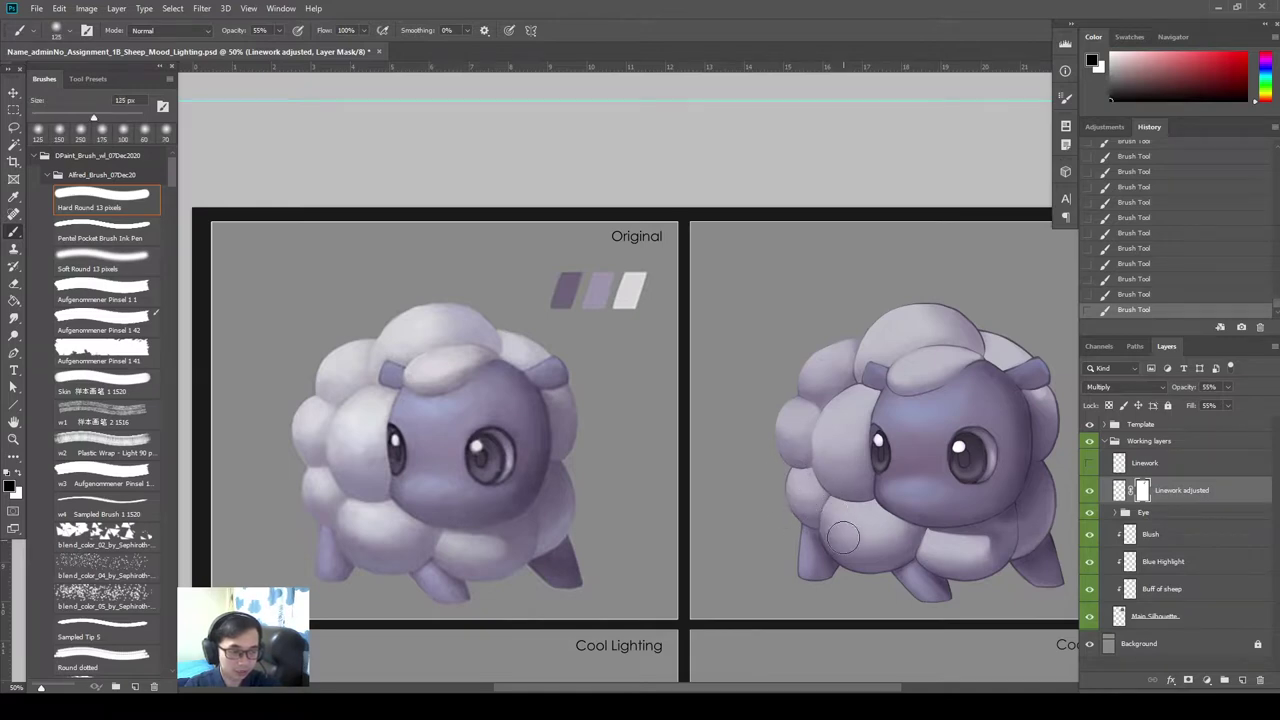
key(bracketright)
key(bracketright)
key(bracketright)
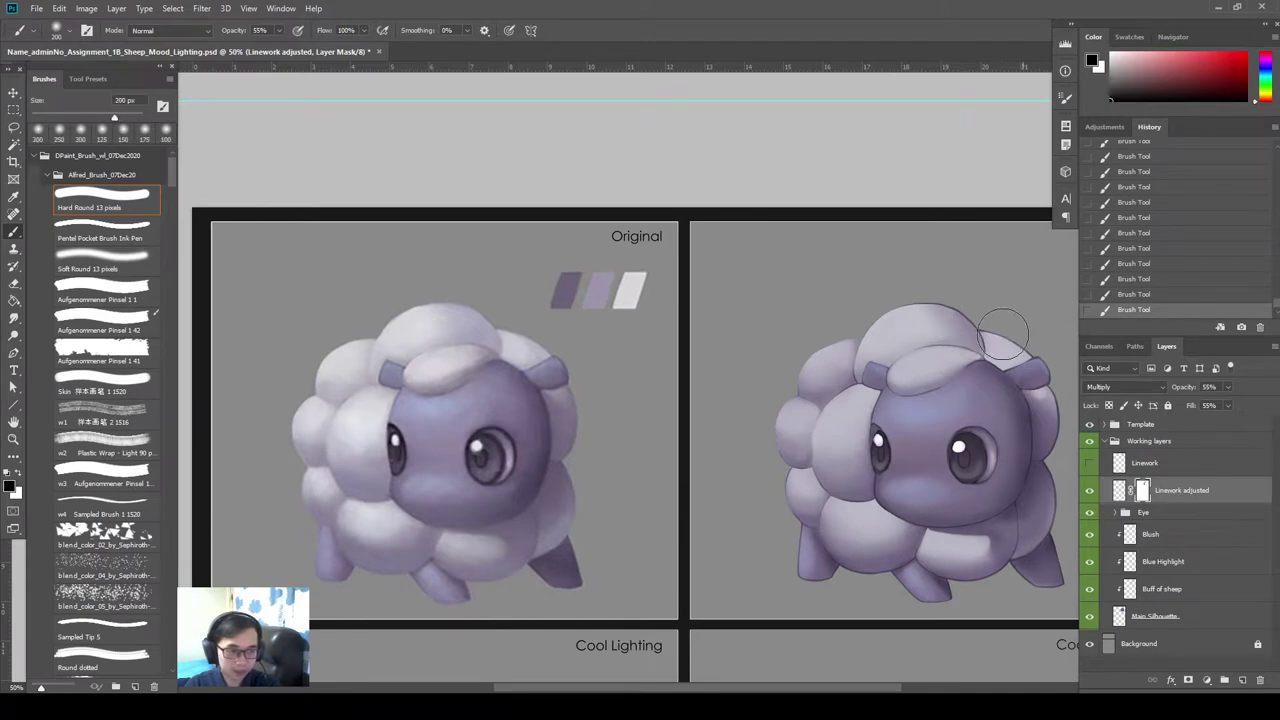
Lower the Linework adjusted fill to 31% and compare the sheep with and without that layer.
drag(887, 484, 727, 504)
click(1089, 490)
click(1089, 490)
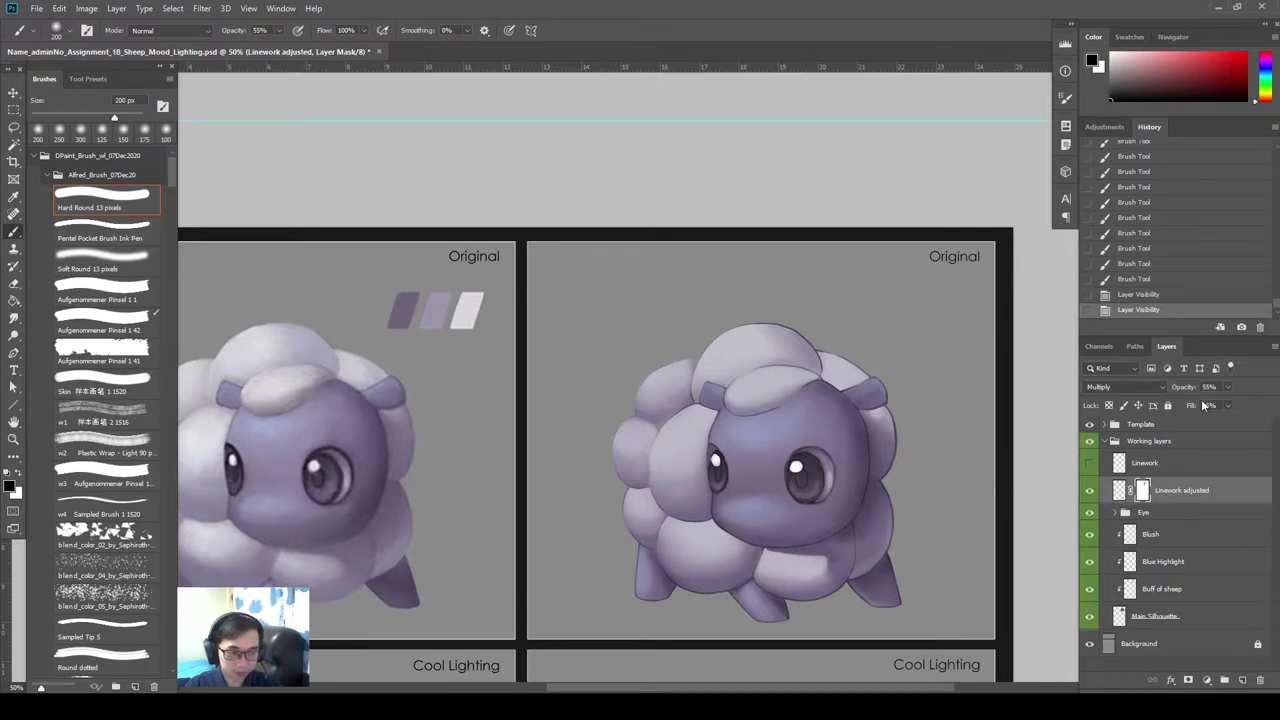
drag(1160, 409, 1177, 409)
drag(800, 536, 860, 489)
click(1090, 491)
click(1090, 491)
click(1090, 491)
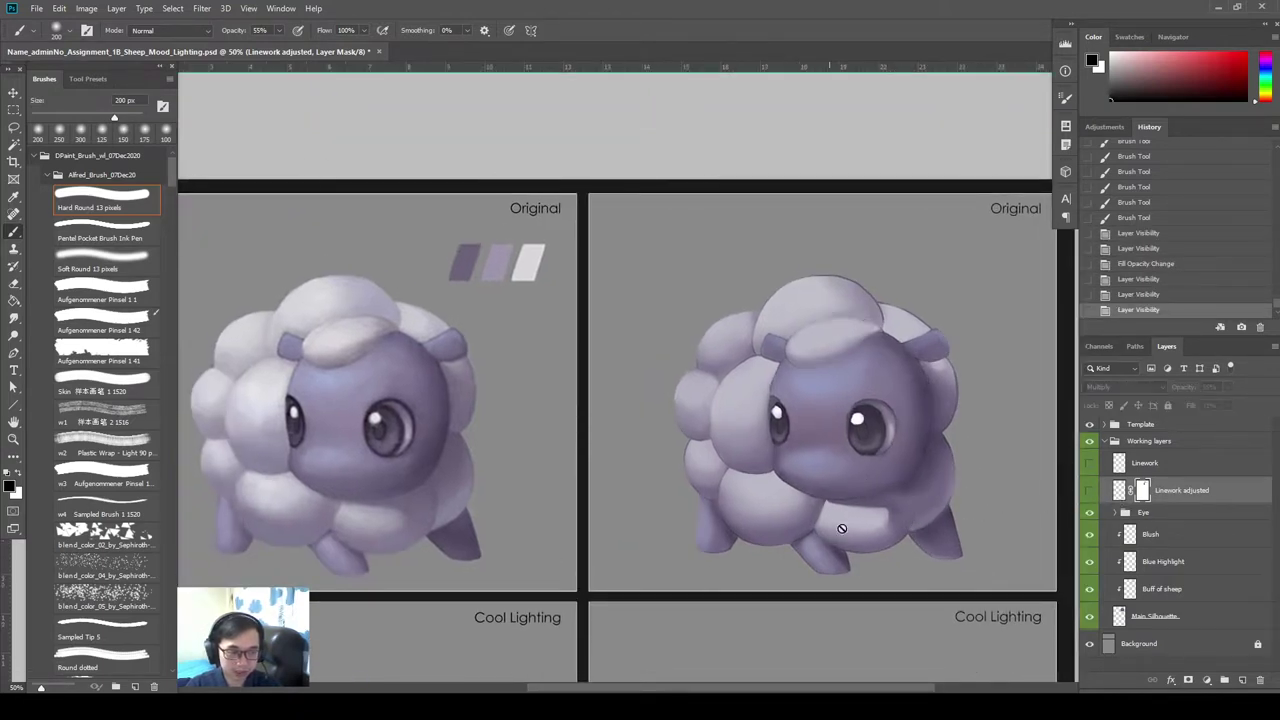
click(1090, 491)
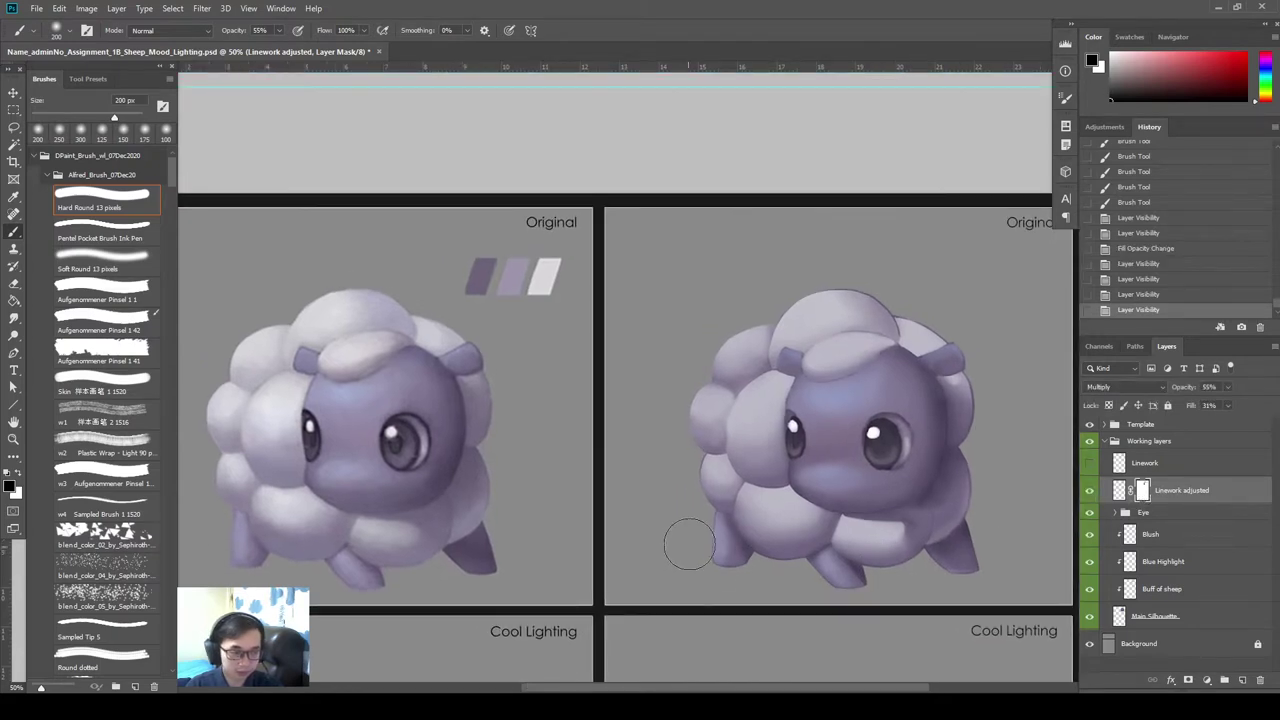
Fade the outlines around the sheep's legs and lower body on the Linework adjusted mask with the 200 px brush.
key(ctrl+z)
drag(712, 549, 698, 528)
drag(698, 528, 711, 565)
drag(842, 585, 833, 583)
key(ctrl+z)
drag(833, 583, 832, 582)
drag(832, 582, 830, 578)
drag(830, 578, 826, 585)
mouse_move(824, 584)
mouse_down()
mouse_move(811, 574)
mouse_move(845, 602)
mouse_up()
drag(906, 574, 875, 594)
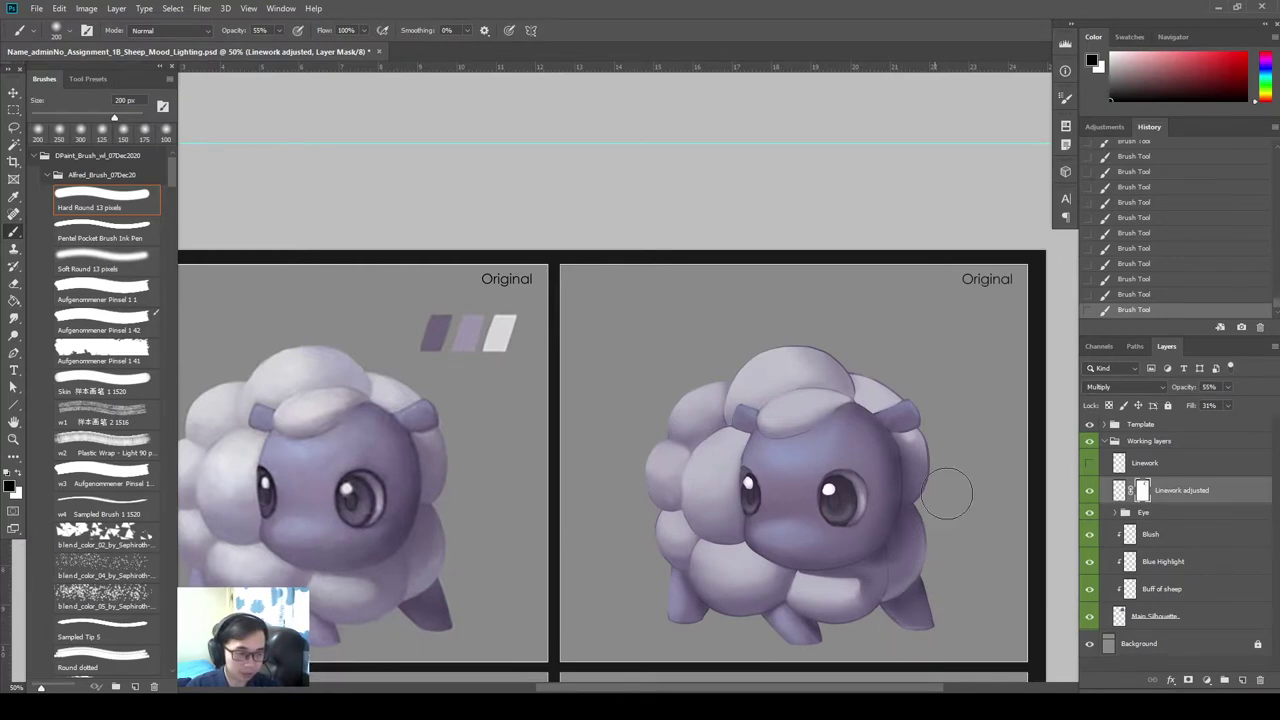
drag(940, 523, 980, 543)
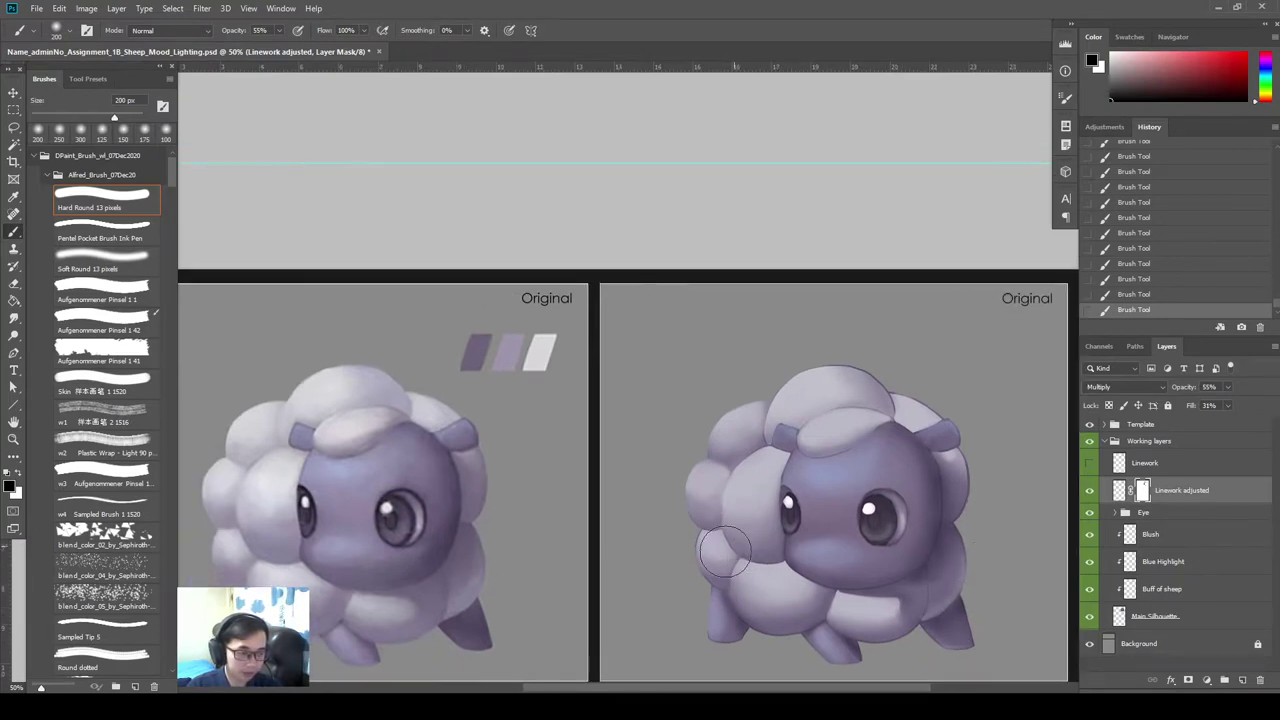
Compare the sheep's outlines with the Linework adjusted layer mask disabled and enabled.
click(1119, 490)
drag(909, 562, 913, 495)
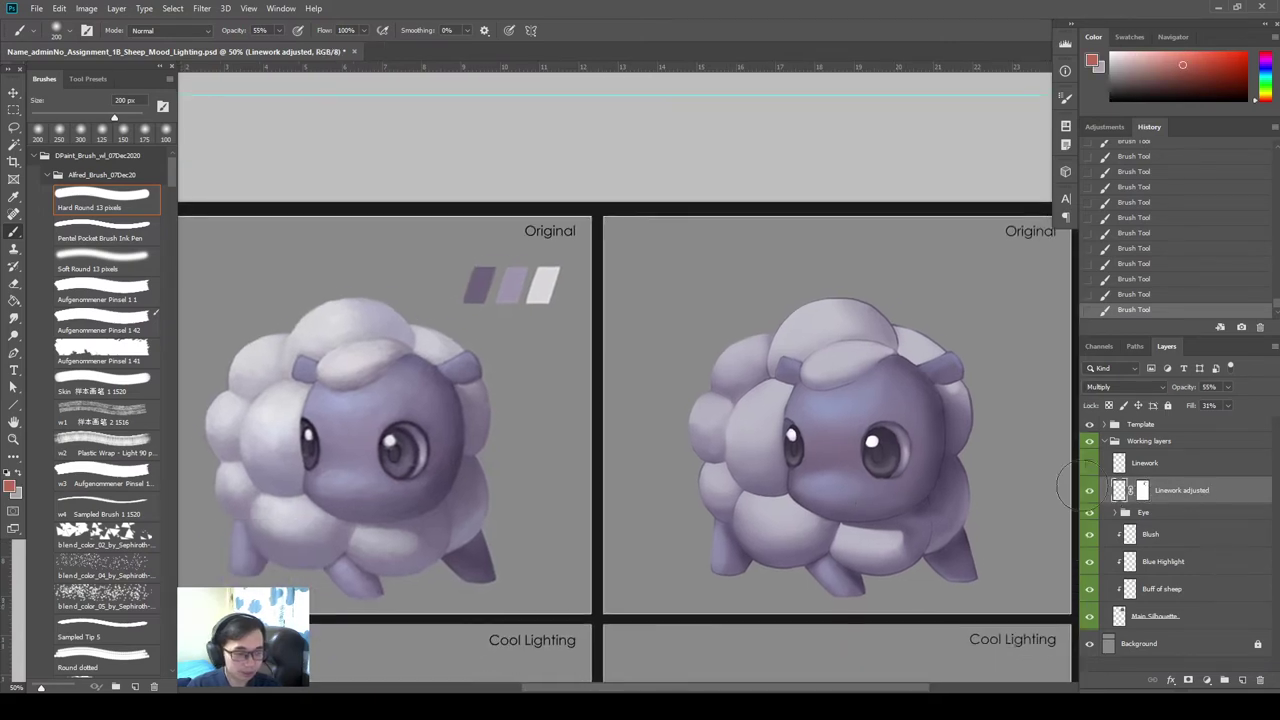
shift+click(1145, 491)
shift+click(1145, 491)
shift+click(1143, 491)
shift+click(1143, 491)
shift+click(1143, 491)
shift+click(1143, 491)
Review the painted sheep beside the original reference and the Cool and Warm Lighting panels at 25% overview.
drag(1030, 516, 1047, 534)
click(802, 332)
scroll(801, 330, down, 2)
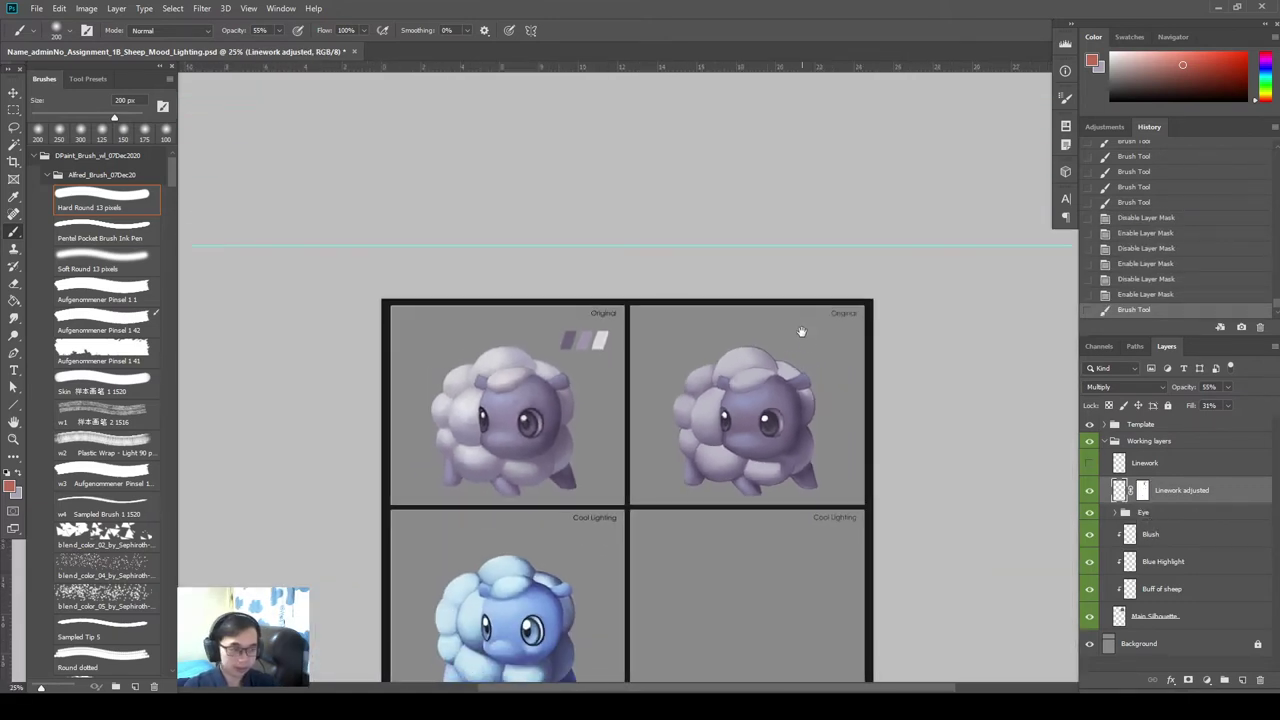
drag(923, 389, 860, 387)
drag(688, 502, 643, 495)
drag(735, 410, 747, 444)
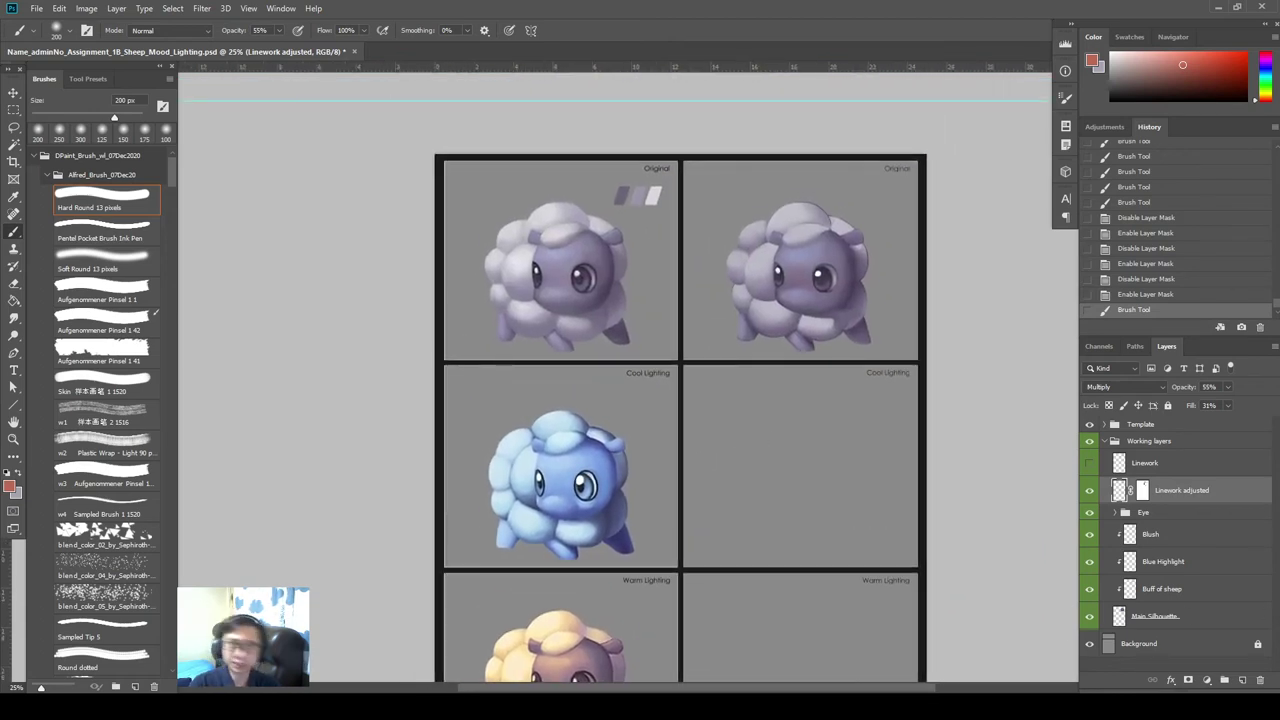